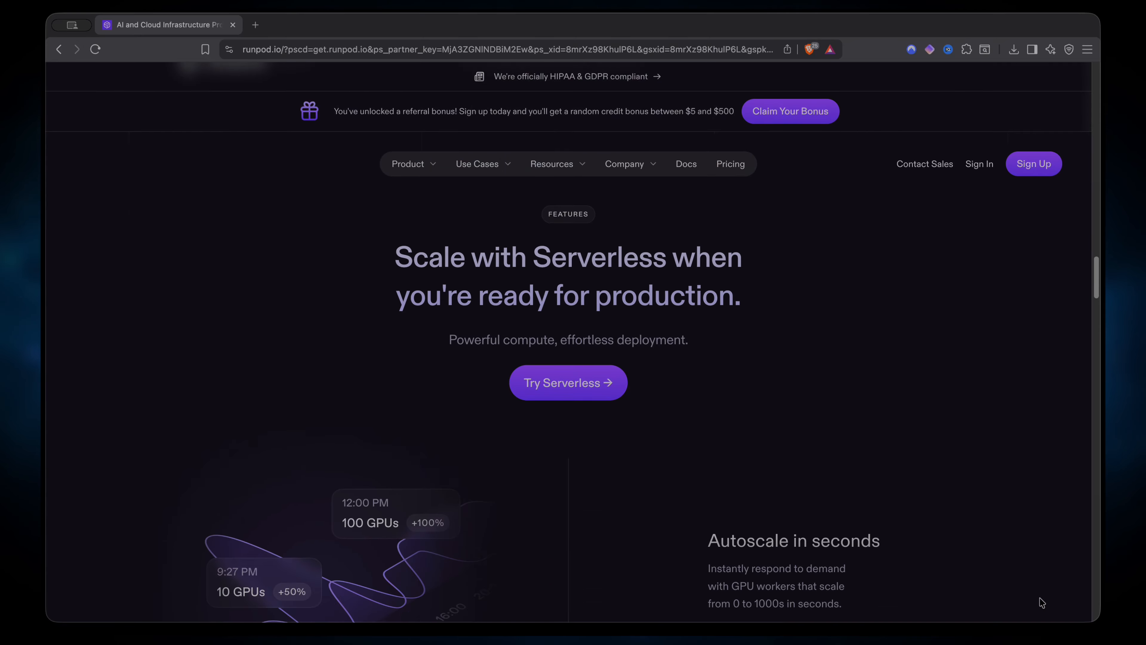
scroll(1042, 602, "down", 6)
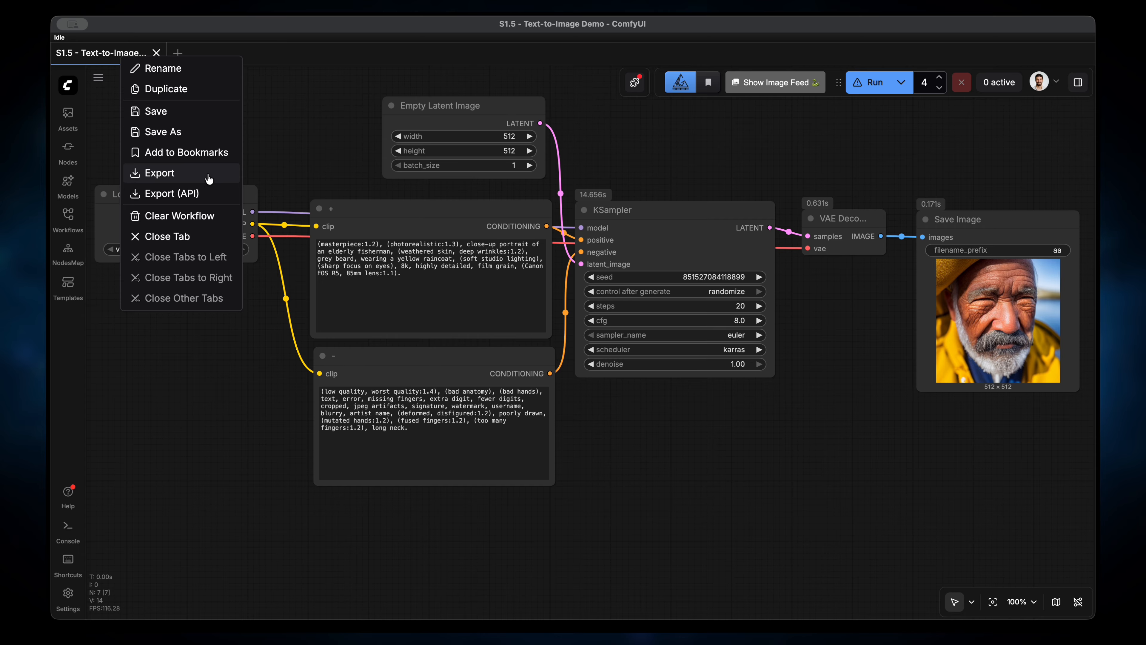
left_click(206, 177)
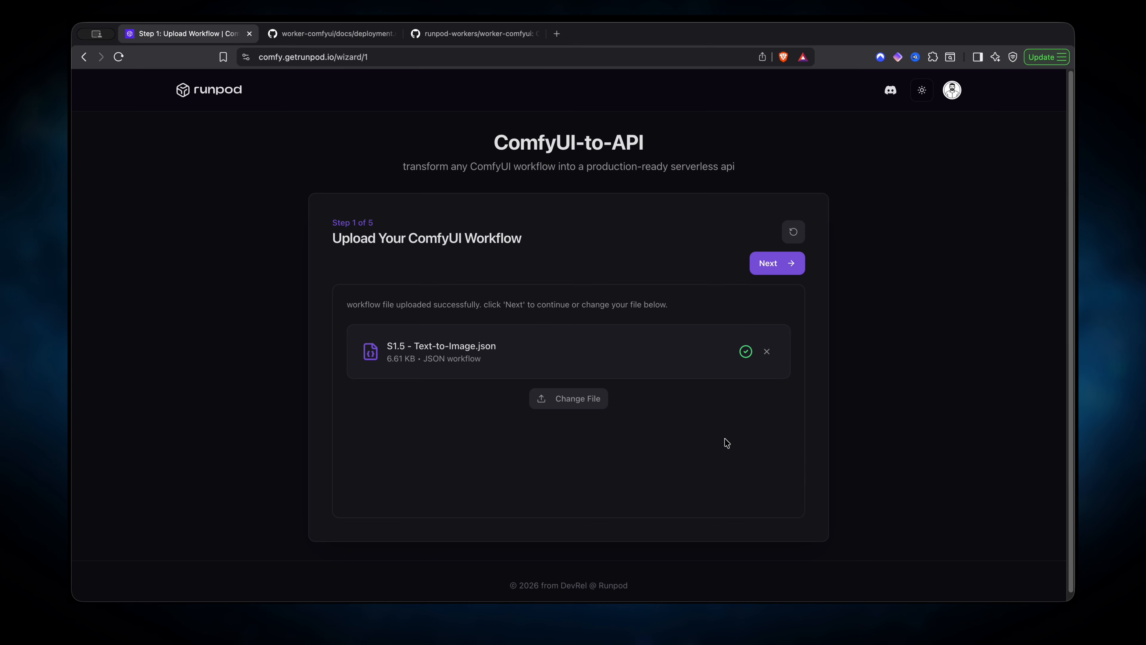
left_click(787, 265)
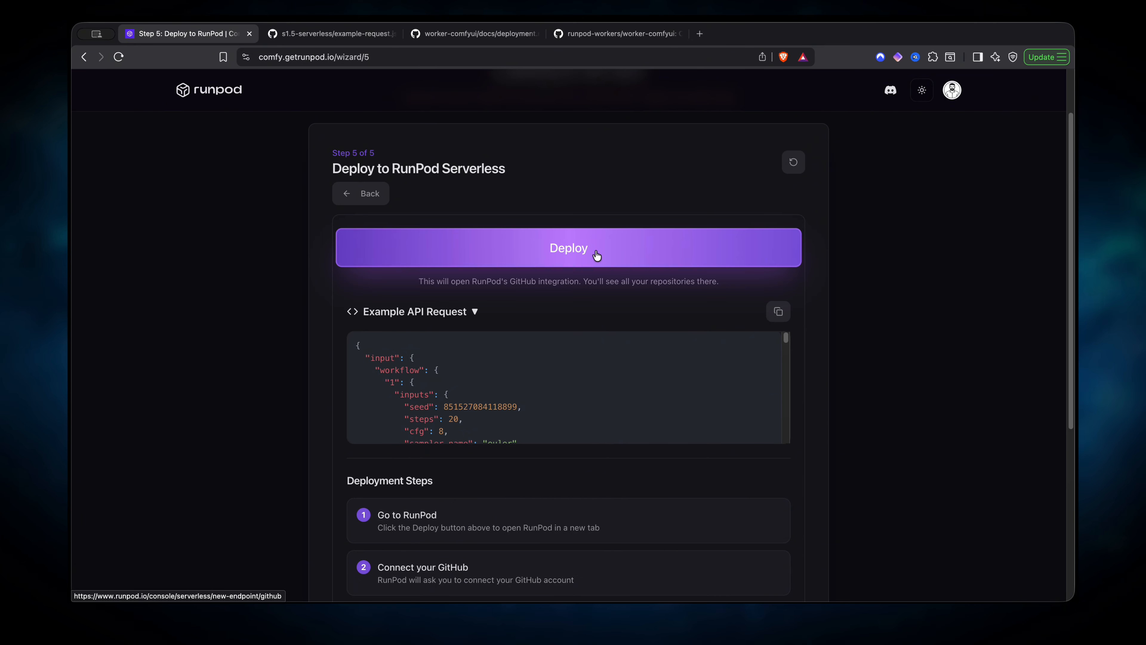
left_click(595, 251)
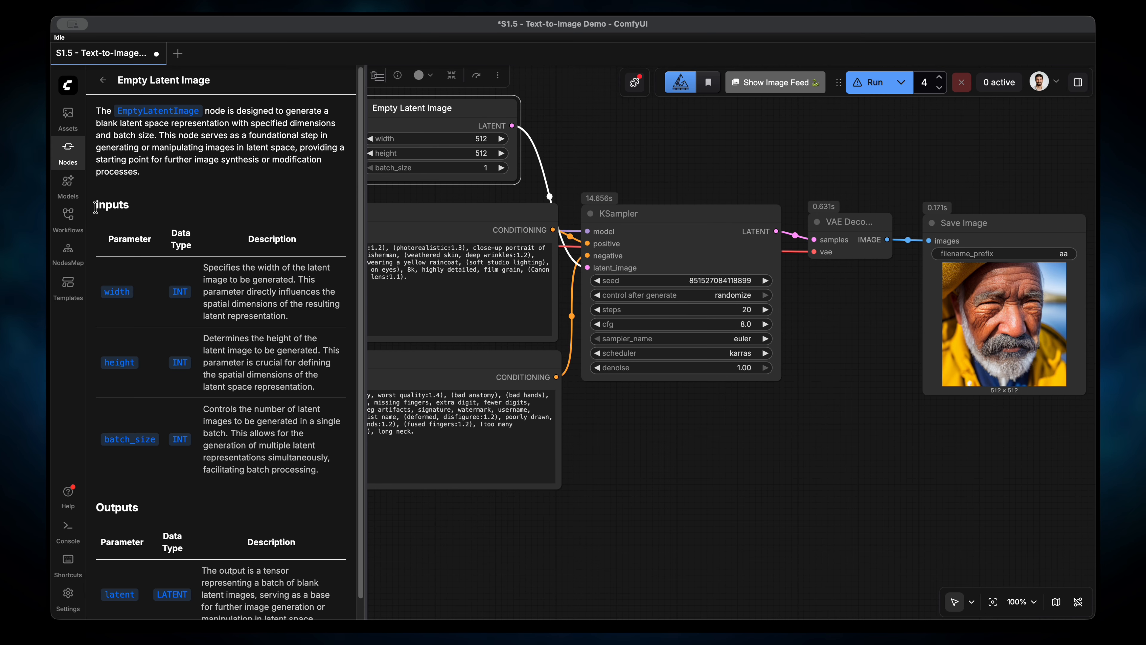
double_click(113, 205)
scroll(118, 272, "down", 1)
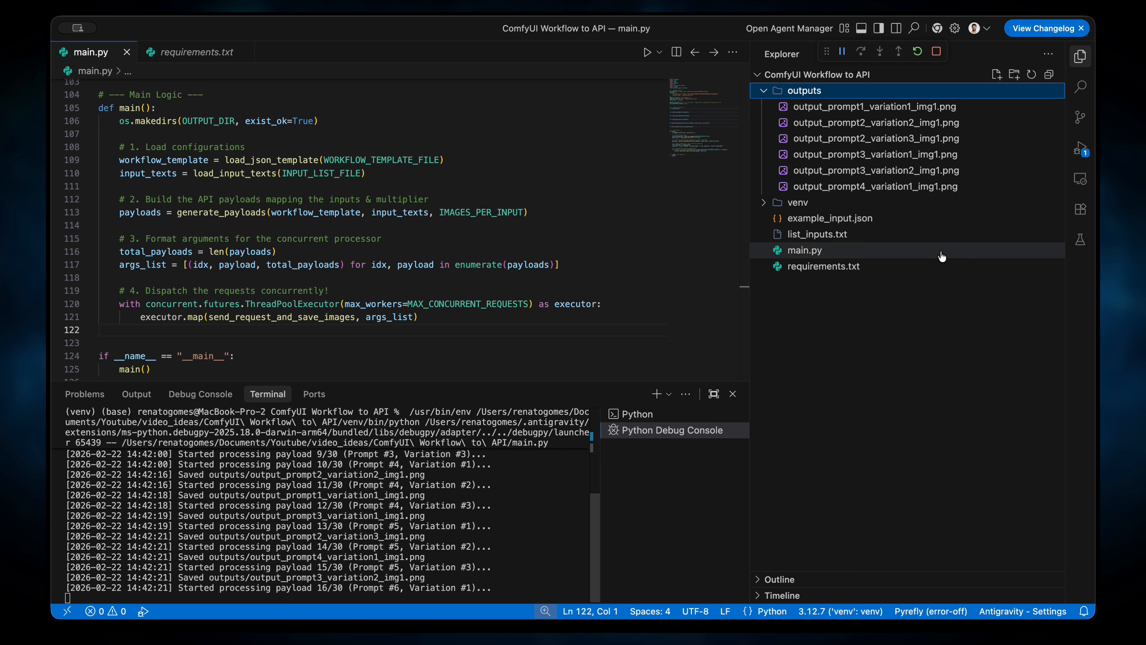
Look through several generated prompt variation images in the project's outputs folder in the code editor.
left_click(903, 122)
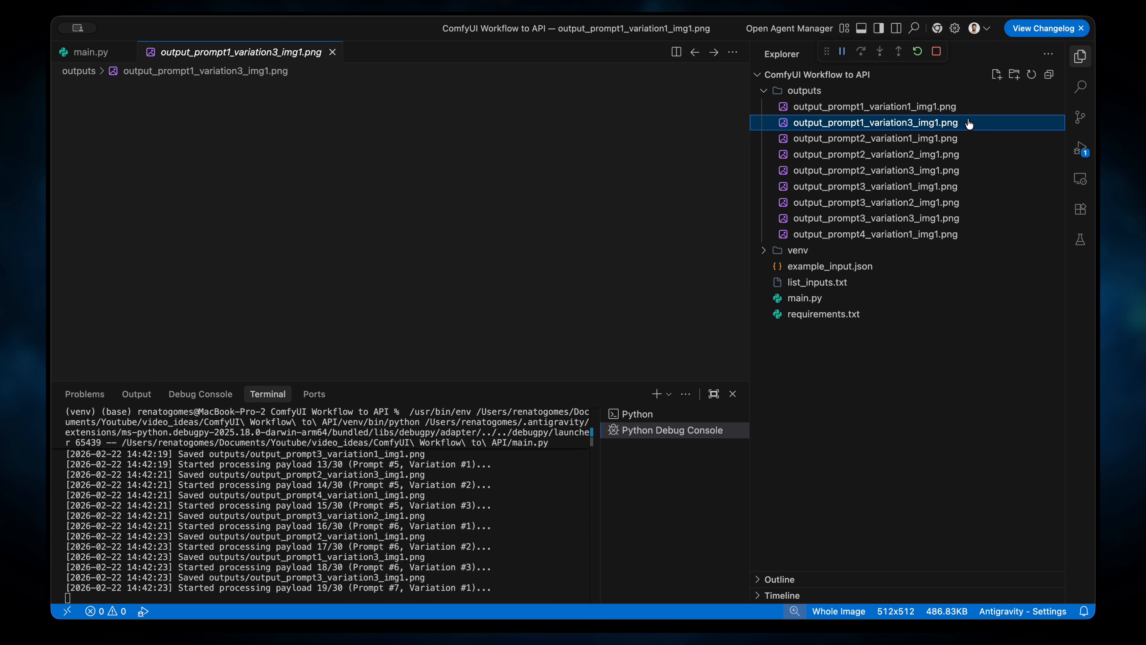
left_click(939, 186)
left_click(947, 219)
left_click(950, 249)
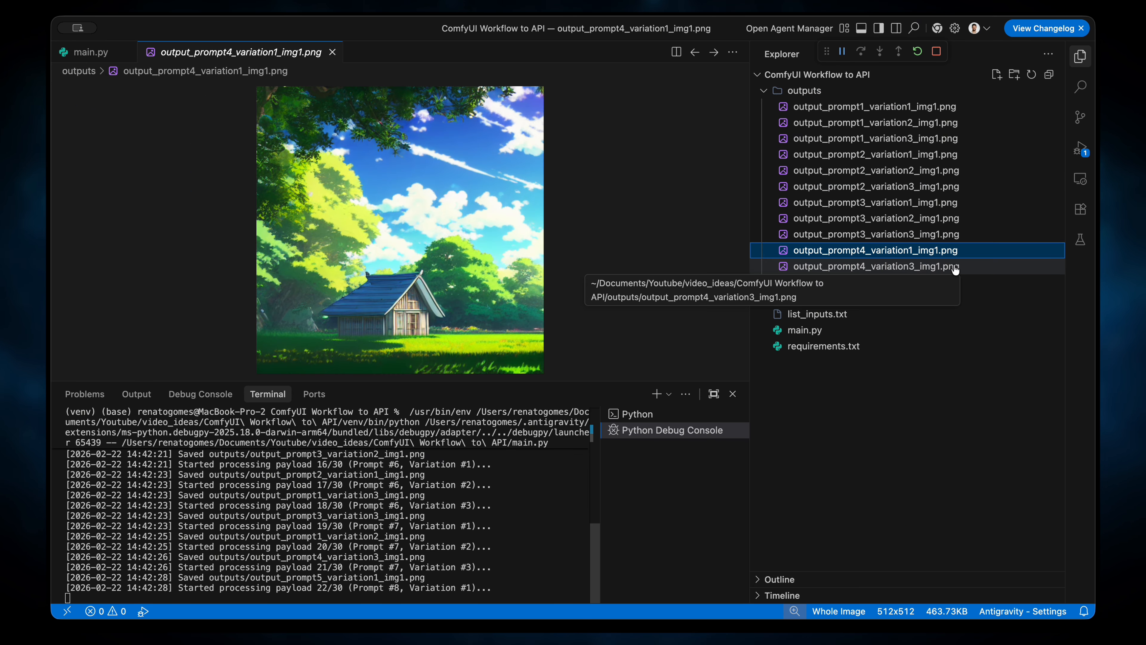
left_click(950, 218)
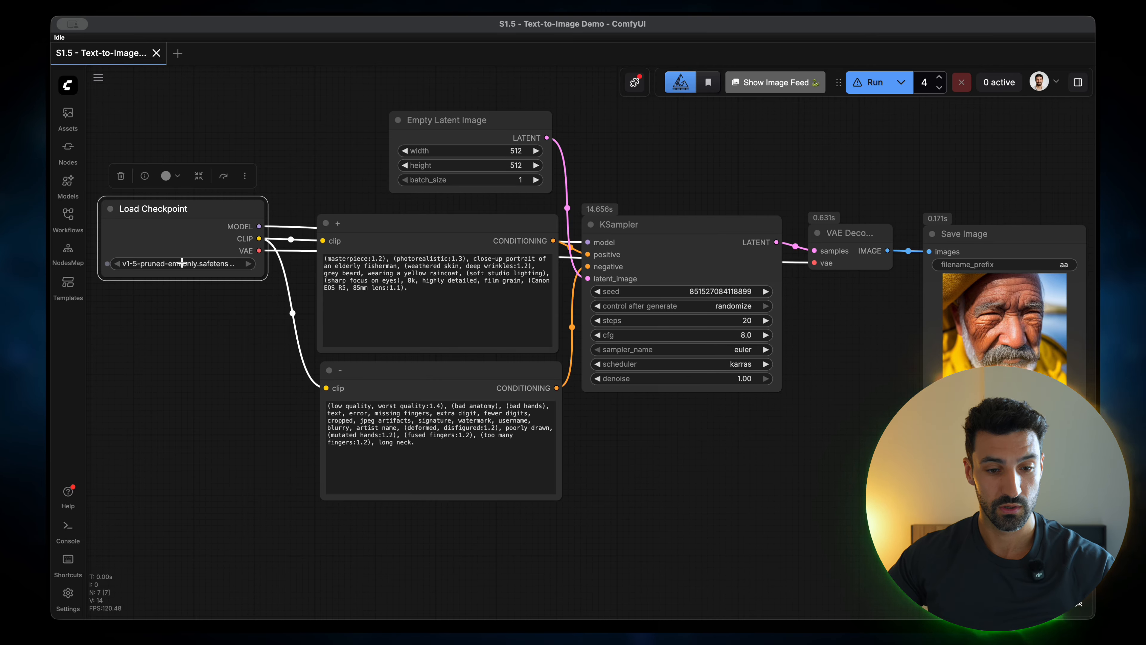
In ComfyUI, examine the Load Checkpoint node and the positive and negative prompt nodes of the text-to-image workflow.
scroll(137, 302, "up", 3)
left_click_drag(186, 379, 294, 371)
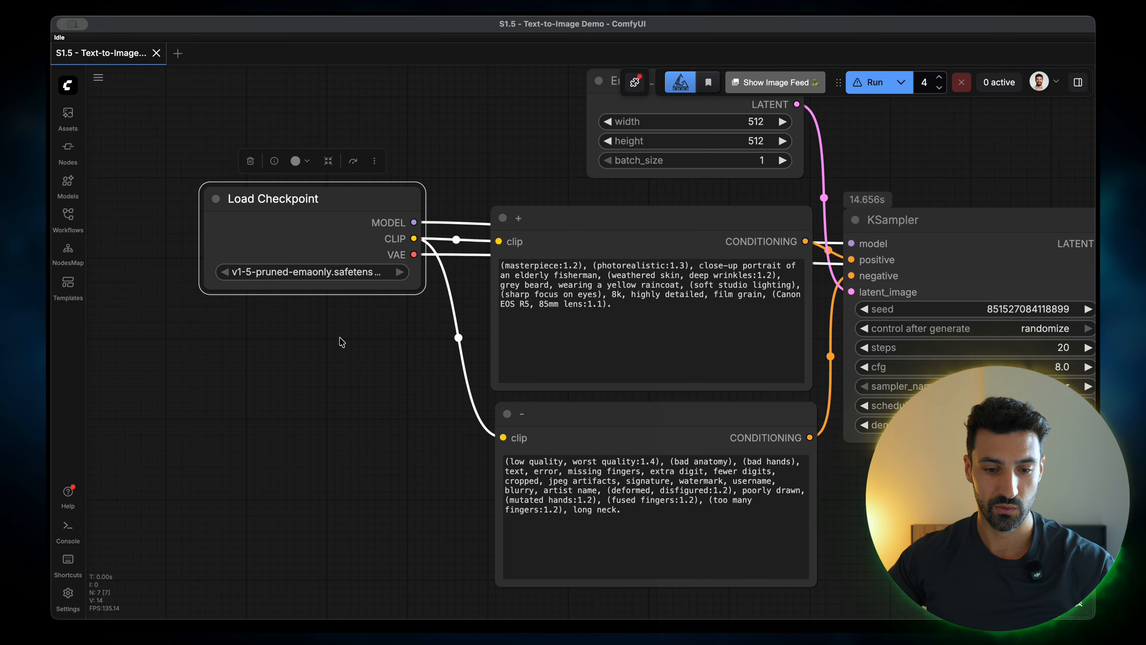
left_click(505, 375)
scroll(506, 375, "right", 5)
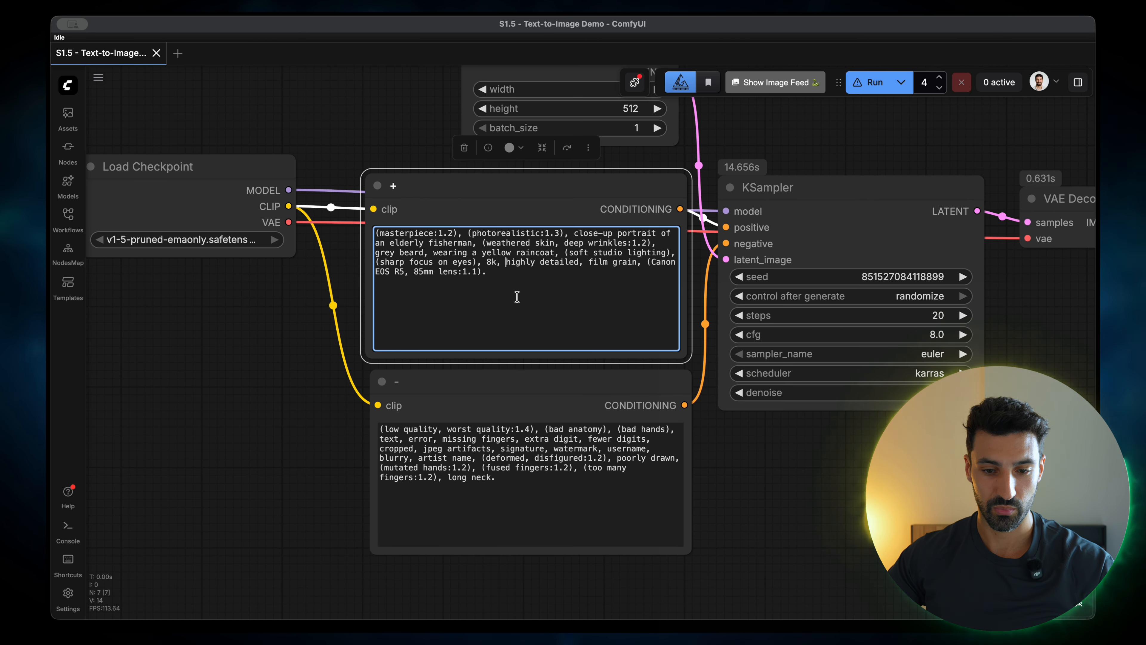
left_click(574, 485)
scroll(863, 413, "up", 5)
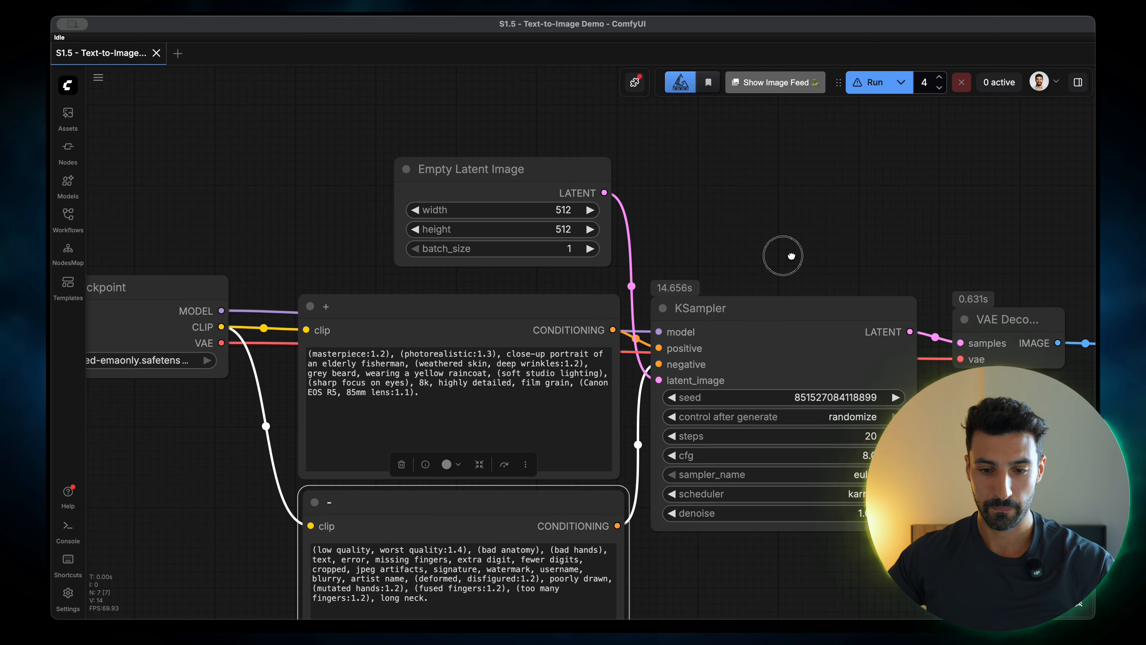
Examine the Empty Latent Image, KSampler, VAE Decode and Save Image nodes, finishing with the whole workflow in view.
left_click(503, 167)
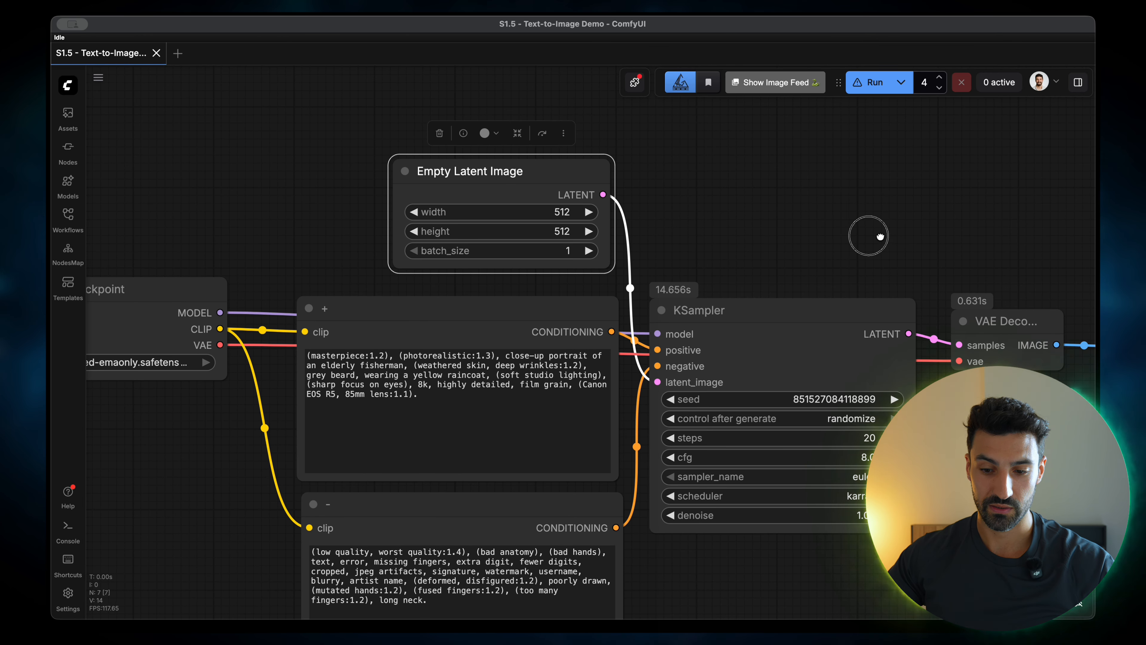
scroll(686, 114, "right", 5)
scroll(686, 114, "down", 3)
left_click(591, 196)
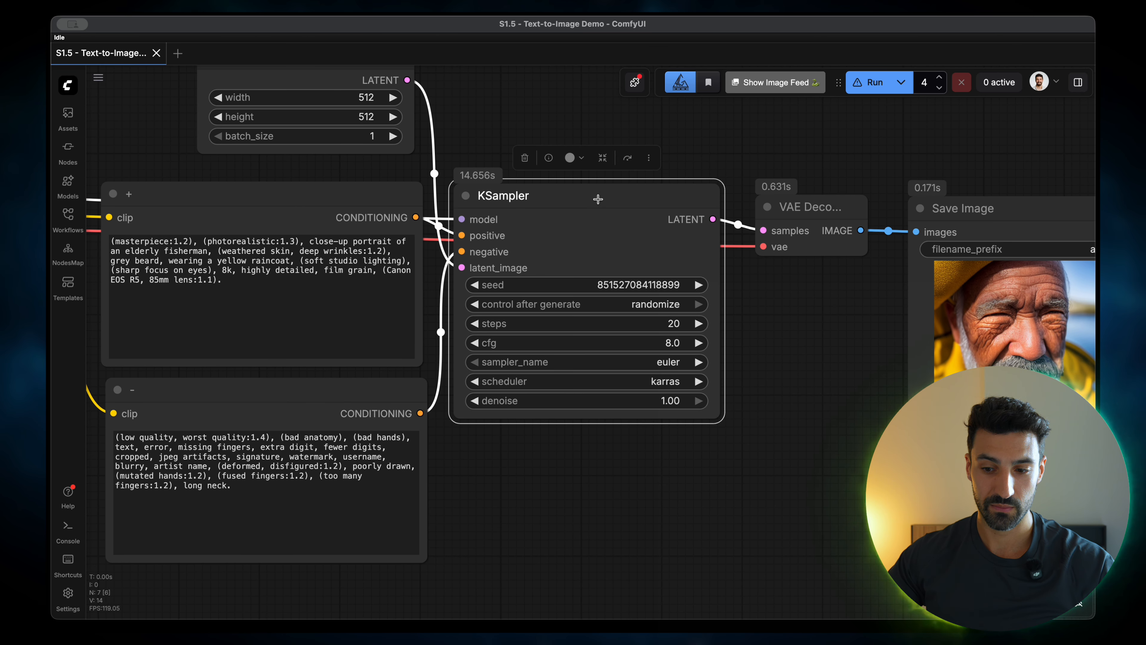
scroll(654, 181, "right", 4)
left_click(654, 182)
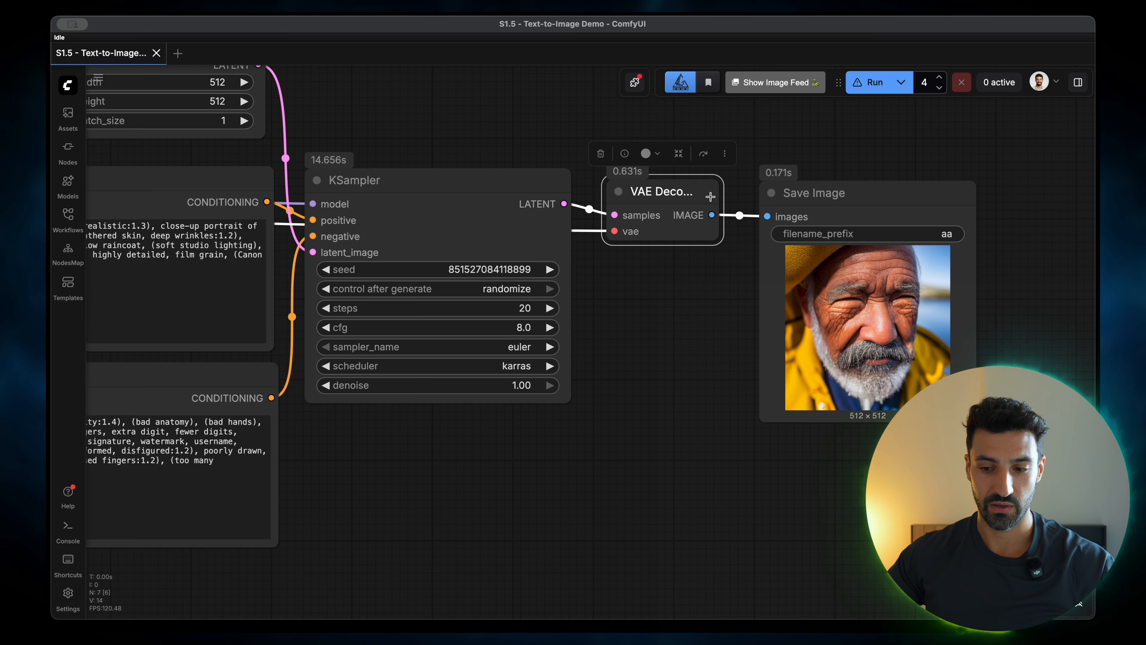
left_click(896, 197)
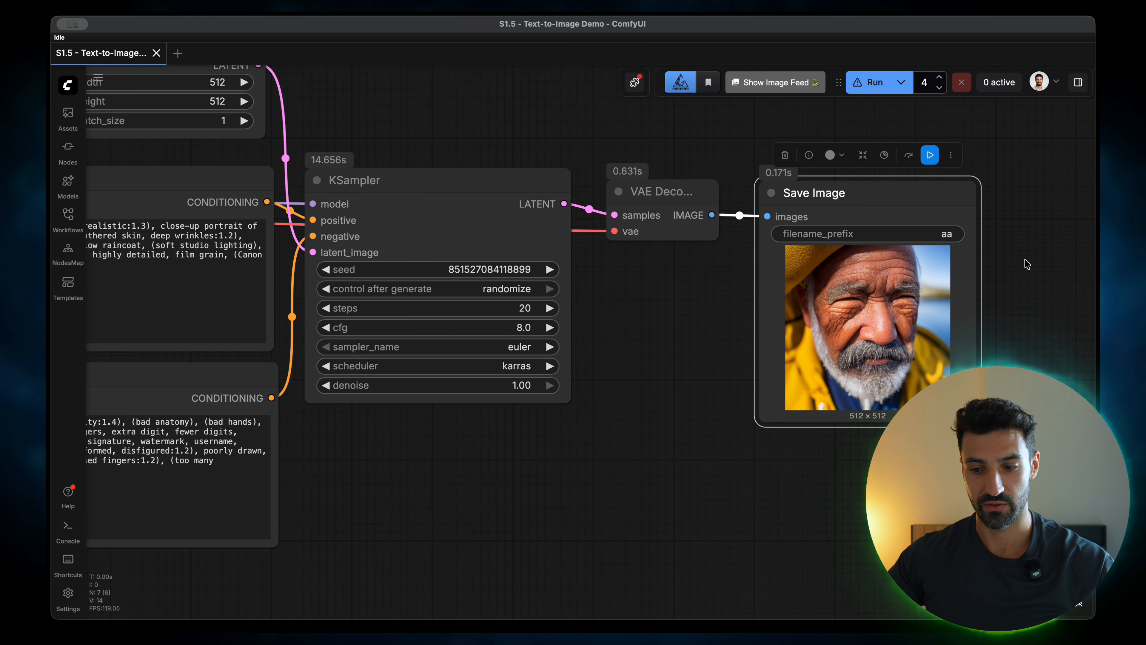
key(".")
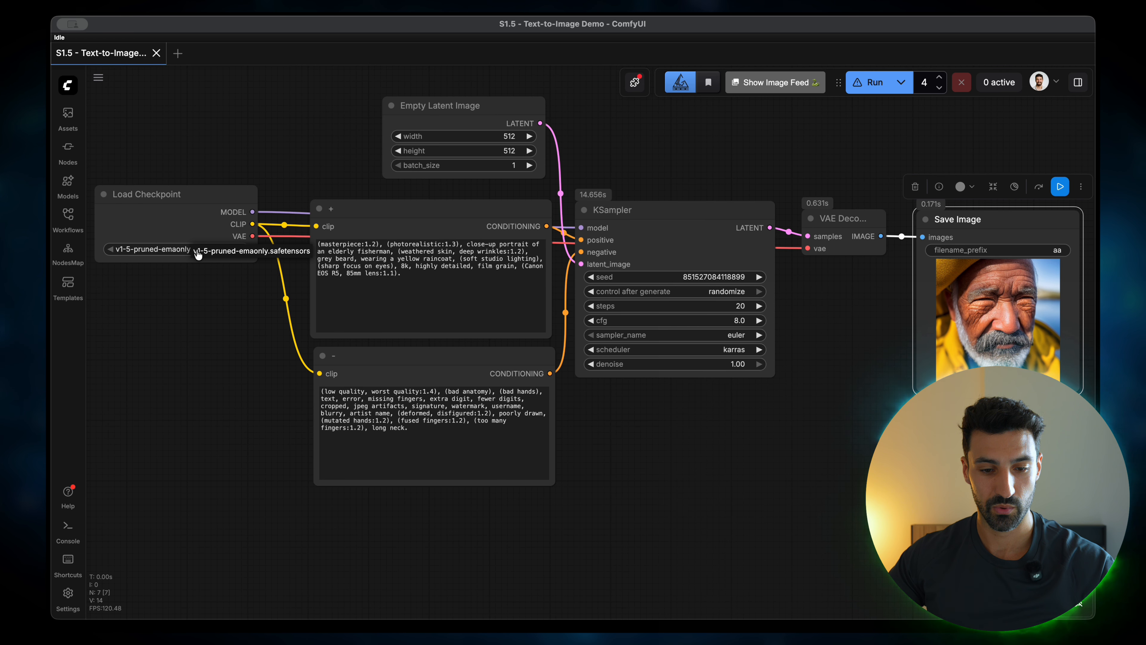
left_click(236, 308)
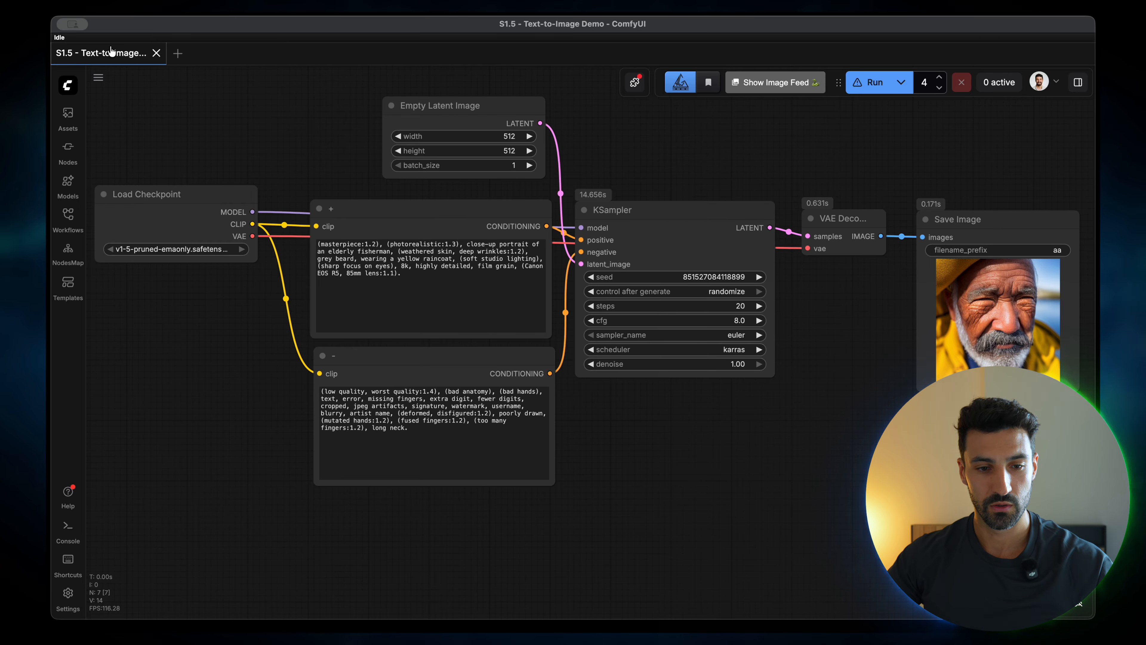
Export the standard (non-API) workflow to the Desktop as "S1.5 - Text-to-Image.json".
right_click(120, 59)
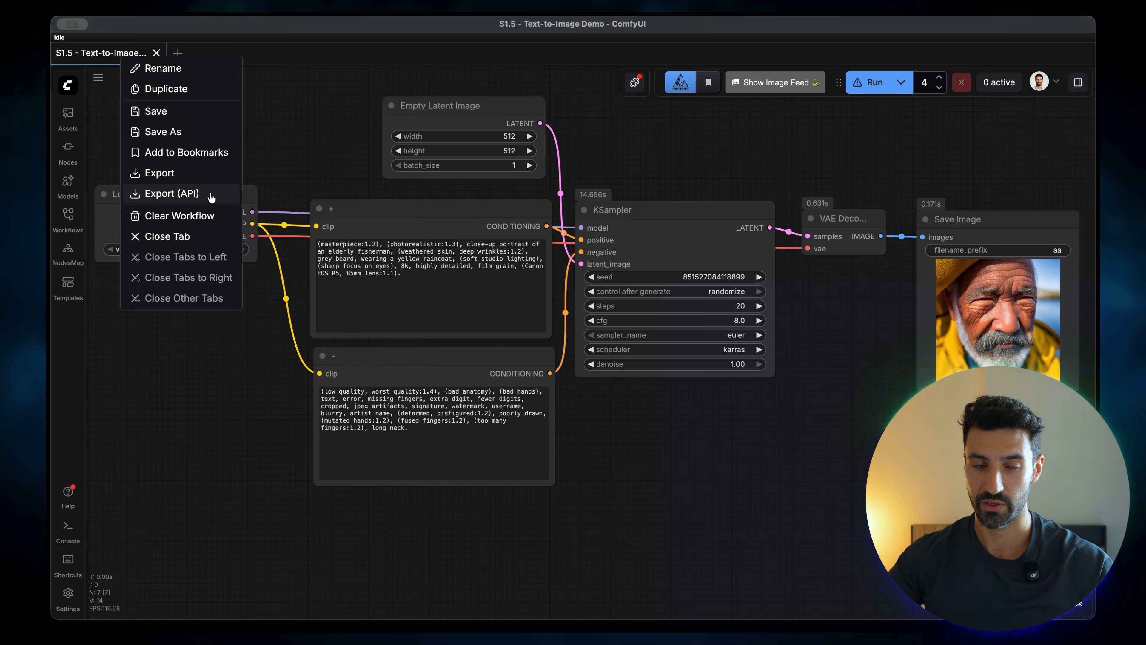
left_click(204, 173)
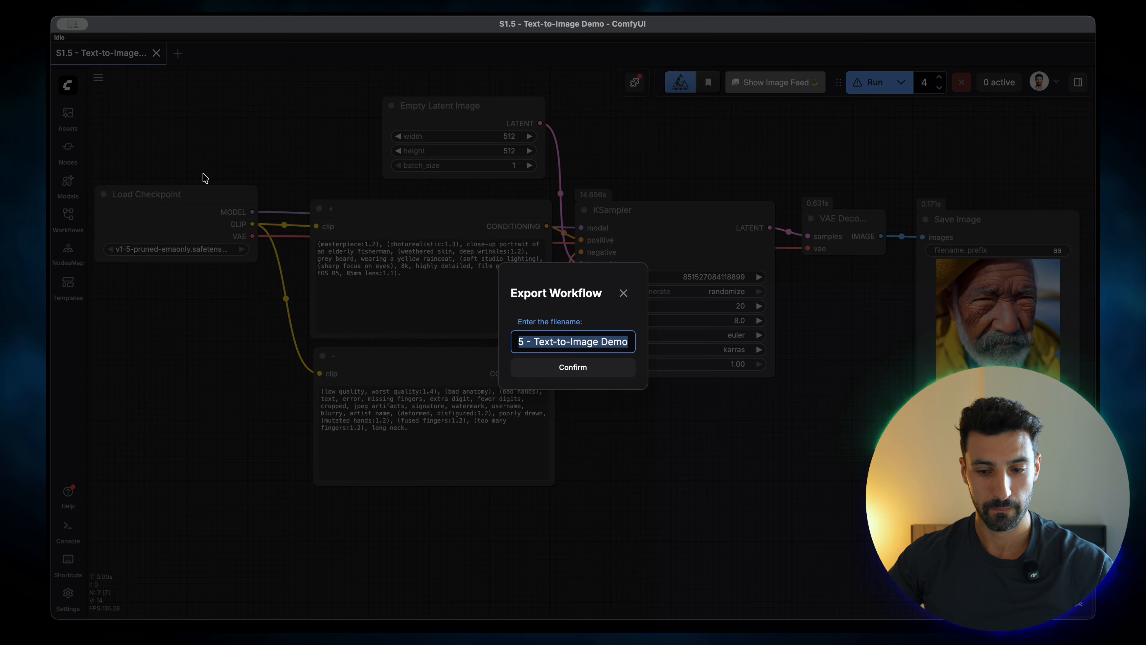
left_click(587, 367)
key("Right")
key("Left")
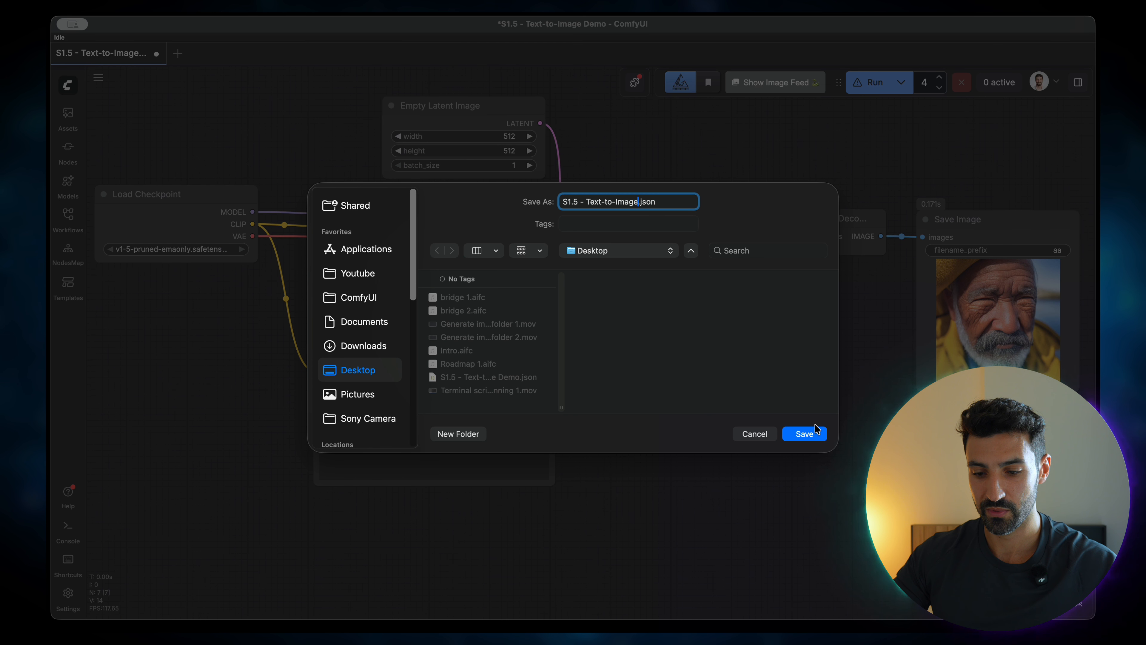
left_click(804, 433)
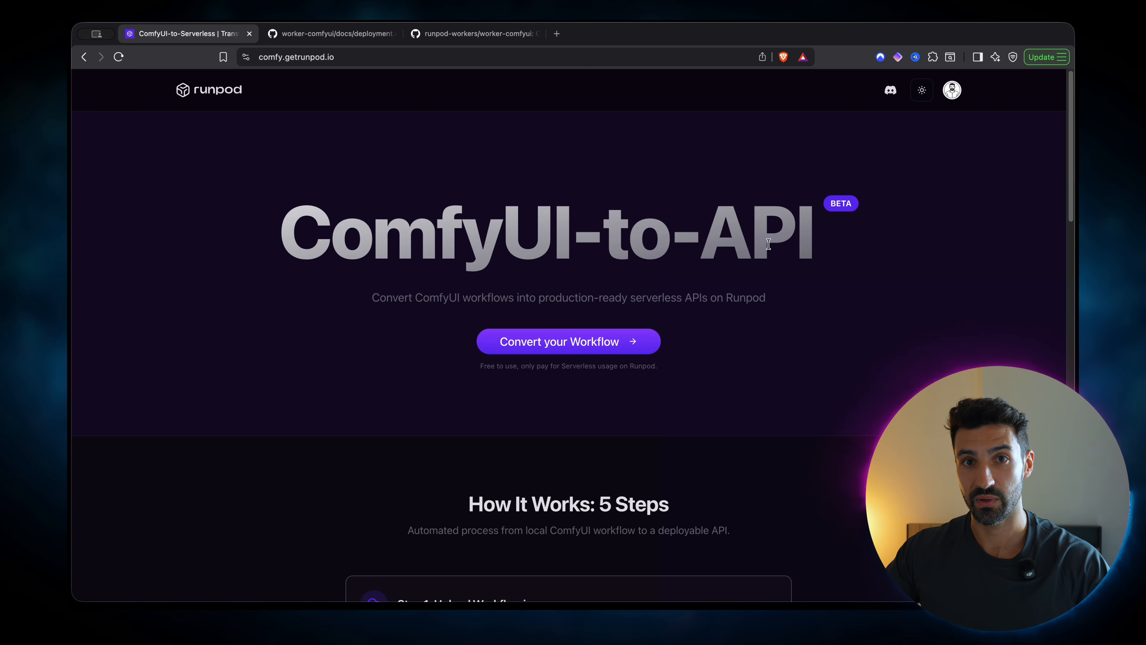
Switch to Runpod's ComfyUI-to-API site in the browser and upload "S1.5 - Text-to-Image.json" from the Desktop to the conversion wizard.
left_click(595, 341)
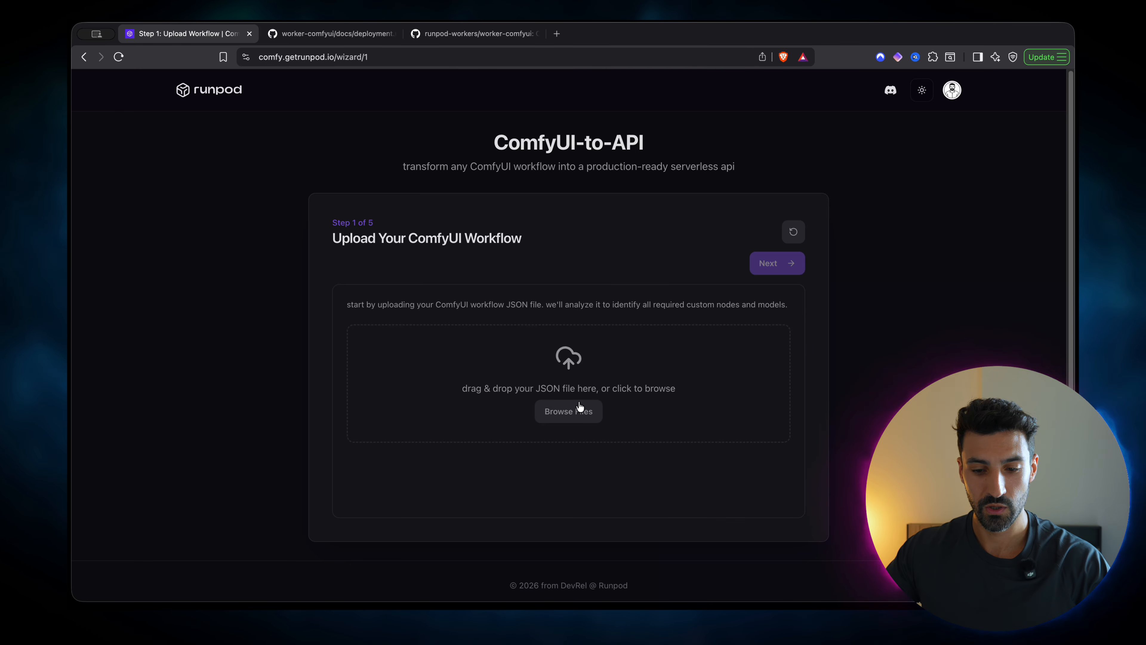
left_click(570, 412)
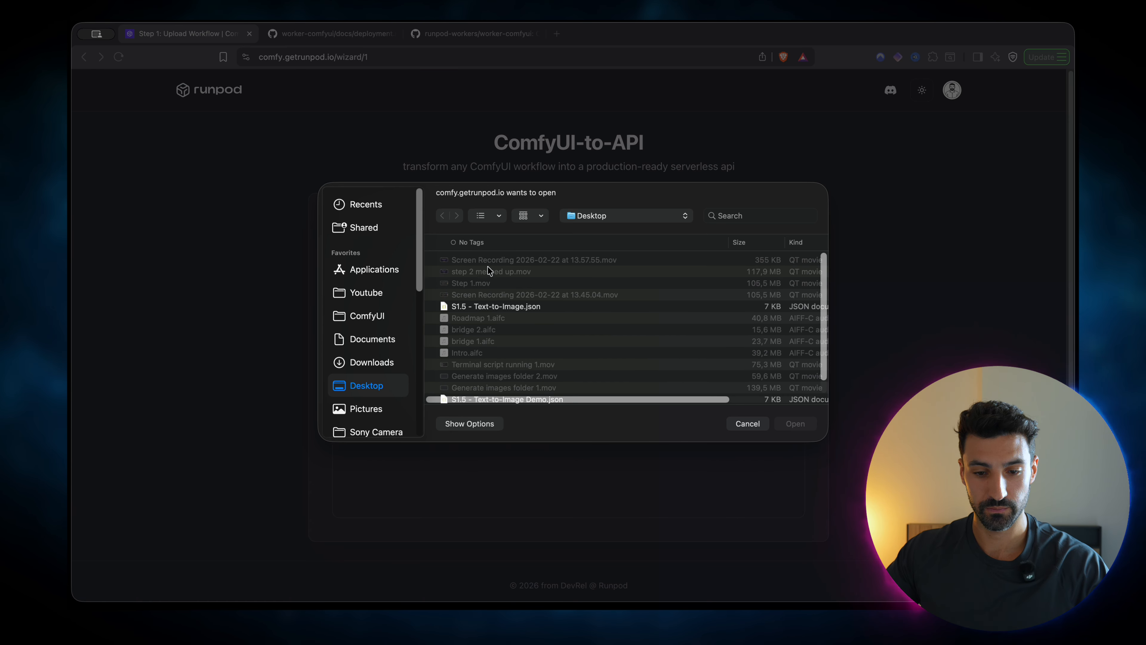
left_click(512, 308)
left_click(795, 424)
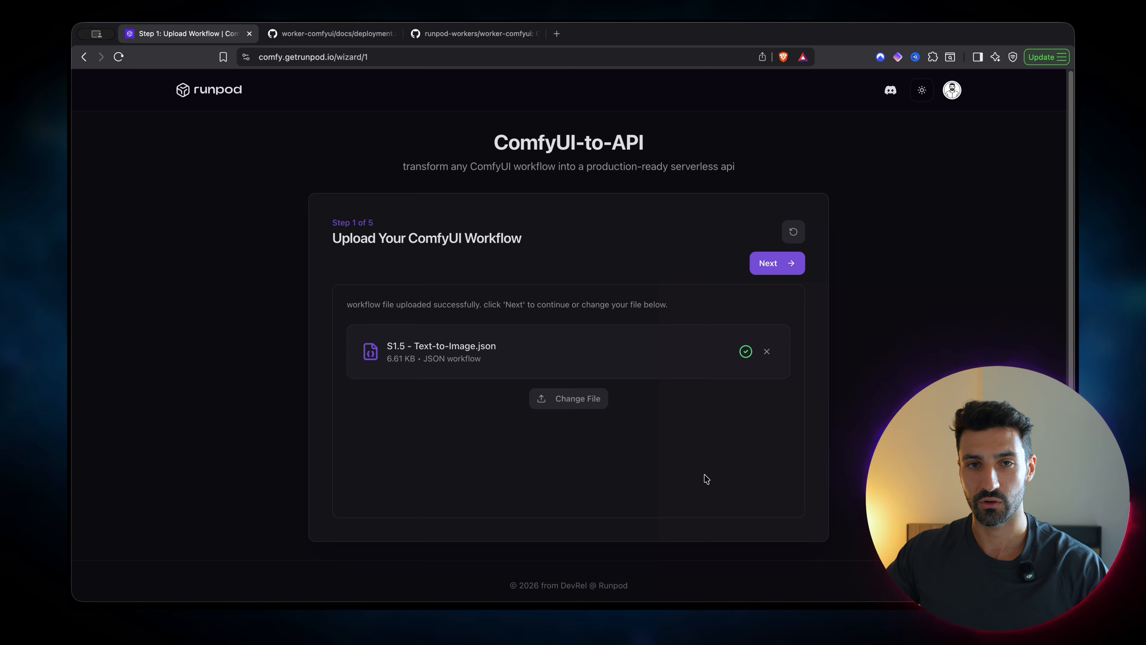
Run the analyzer on the uploaded workflow and proceed to the generated Dockerfile.
left_click(788, 266)
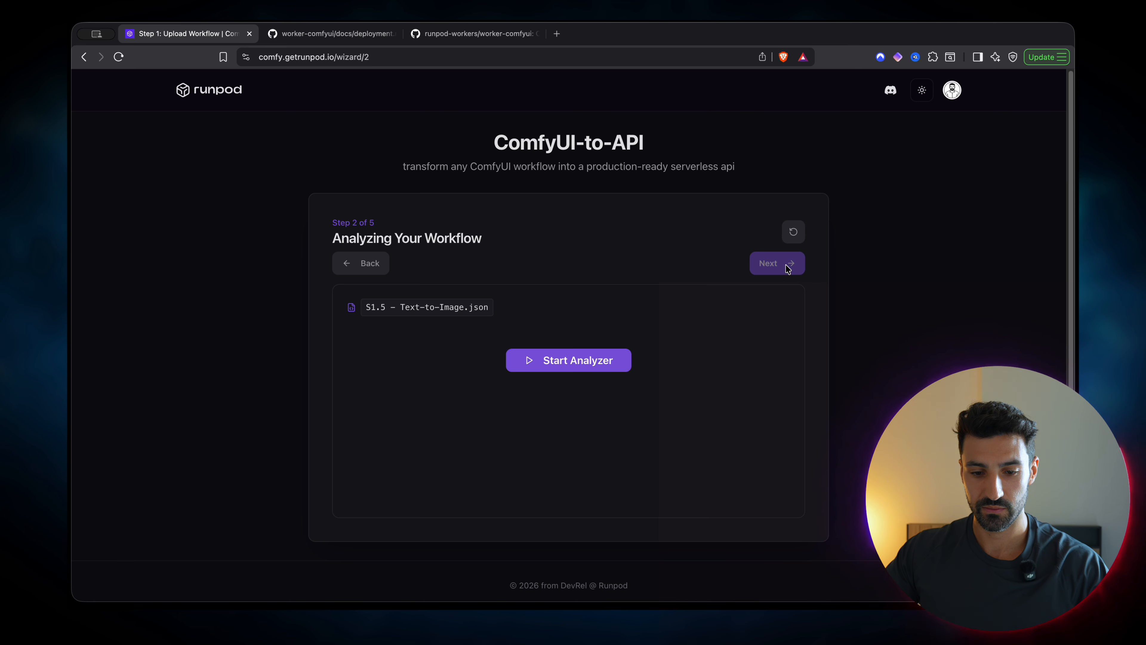
left_click(567, 361)
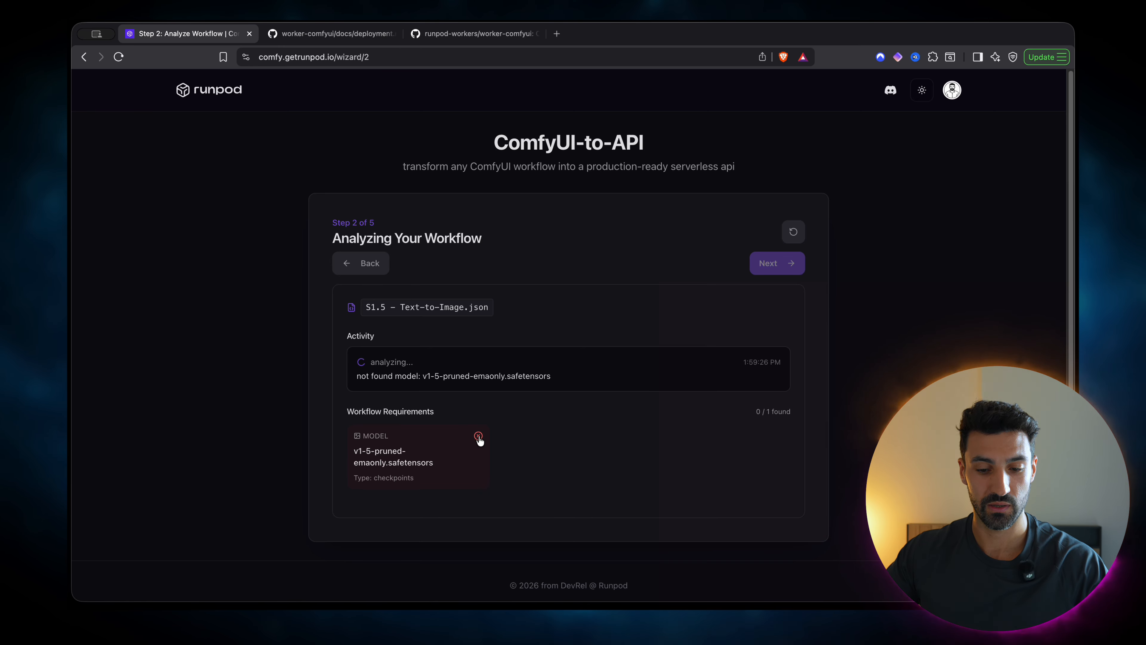
mouse_move(480, 441)
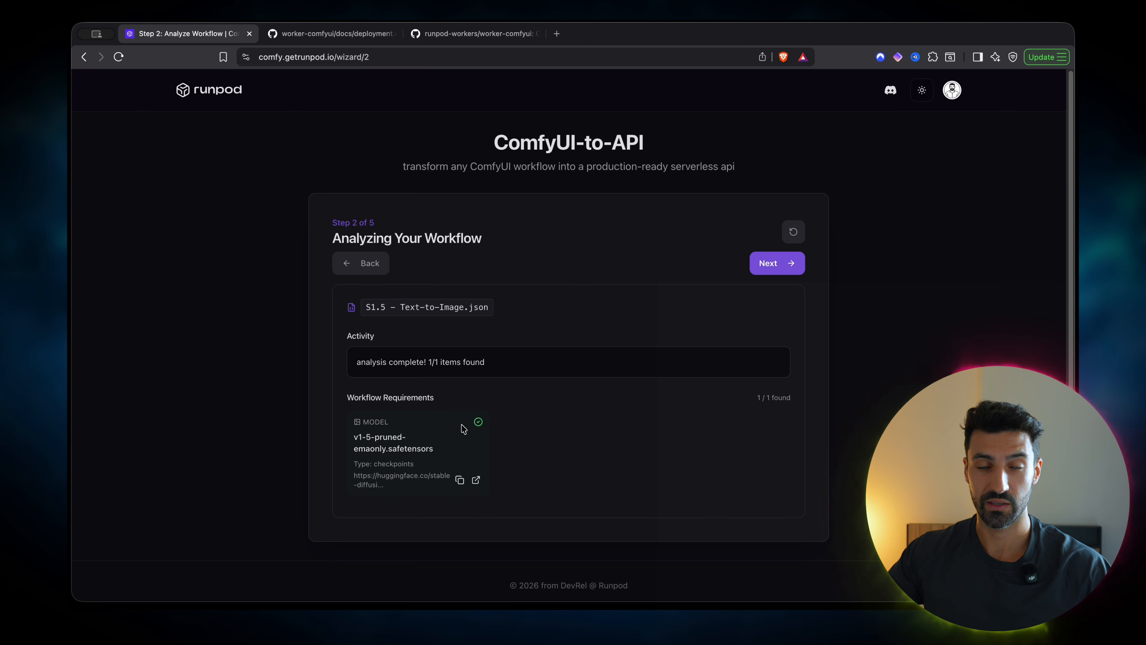
left_click(787, 271)
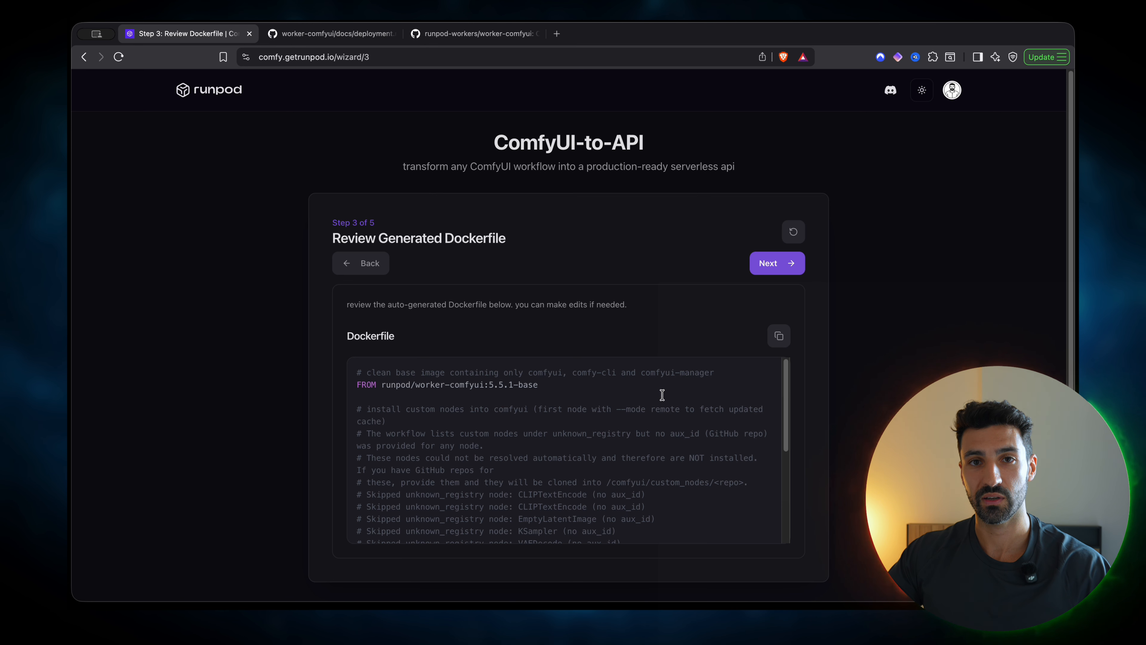
Examine the generated Dockerfile's base image line, the skipped unknown_registry node comments and the checkpoint model download command.
left_click_drag(548, 385, 324, 386)
left_click(393, 394)
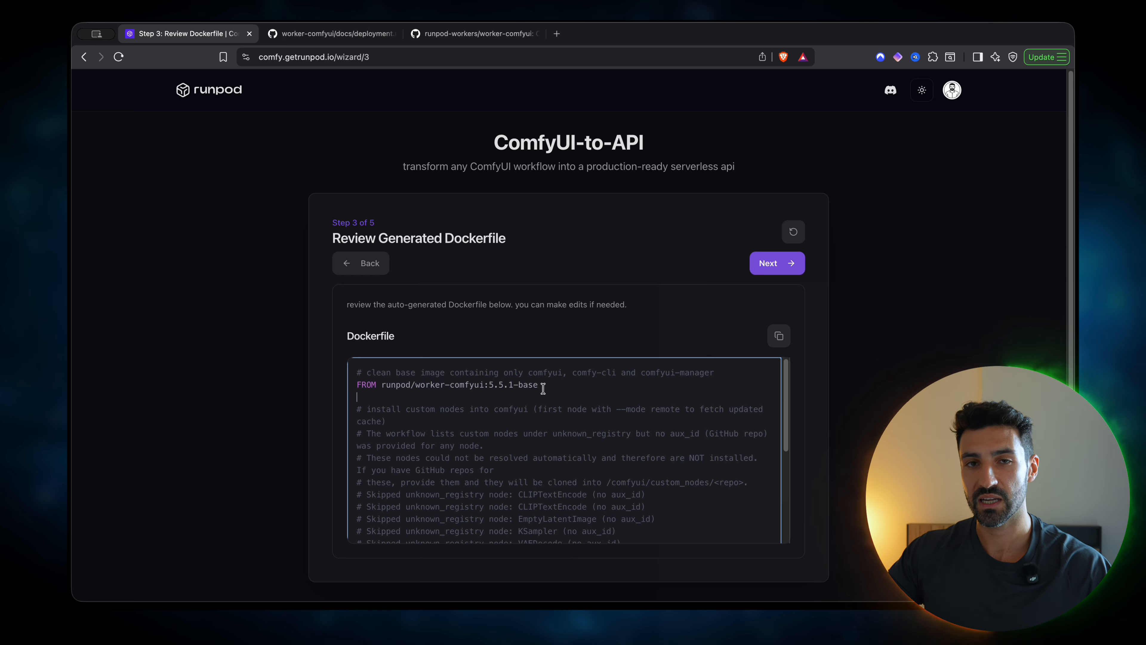
left_click(546, 402)
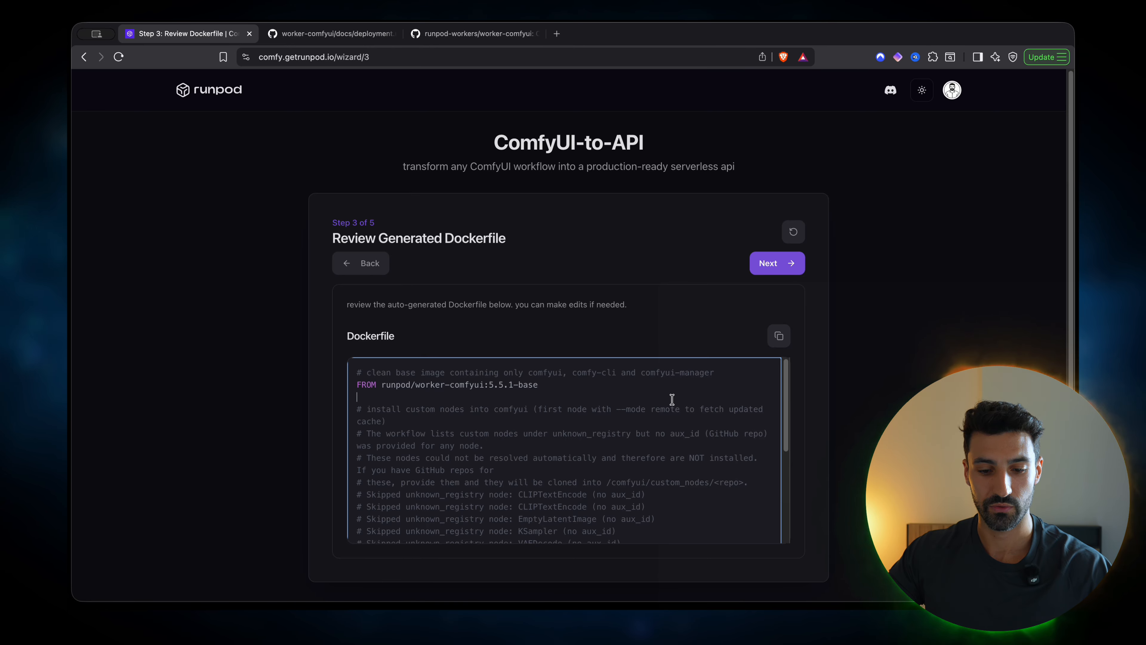
left_click_drag(786, 401, 787, 427)
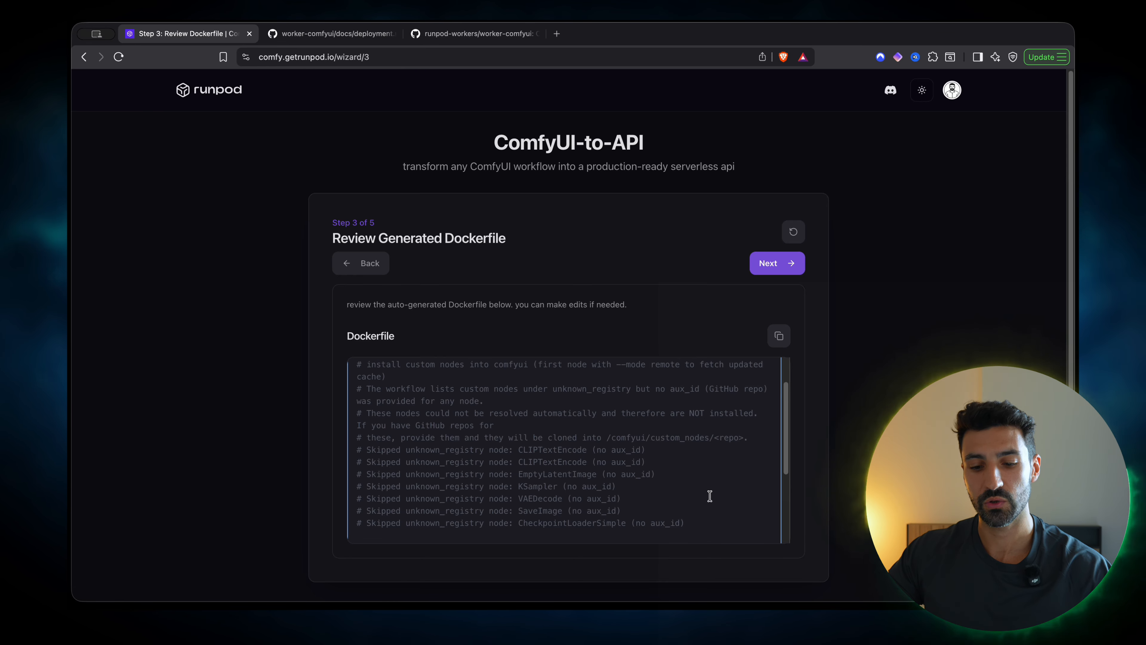
left_click(549, 449)
double_click(548, 449)
left_click(568, 462)
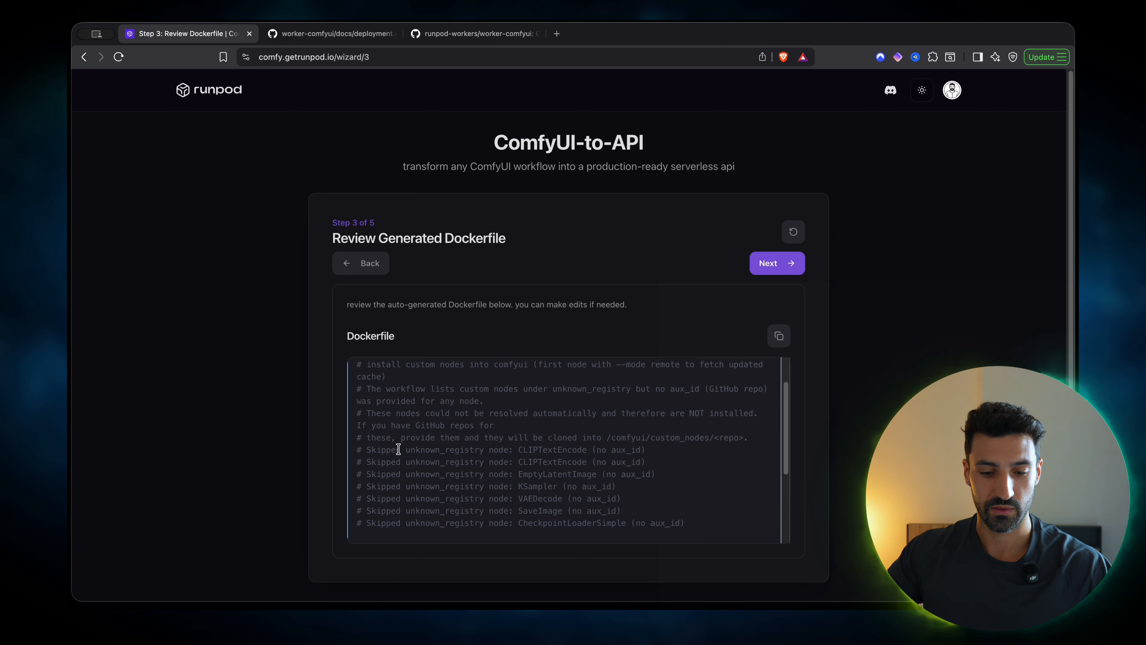
left_click_drag(365, 449, 706, 512)
left_click(708, 512)
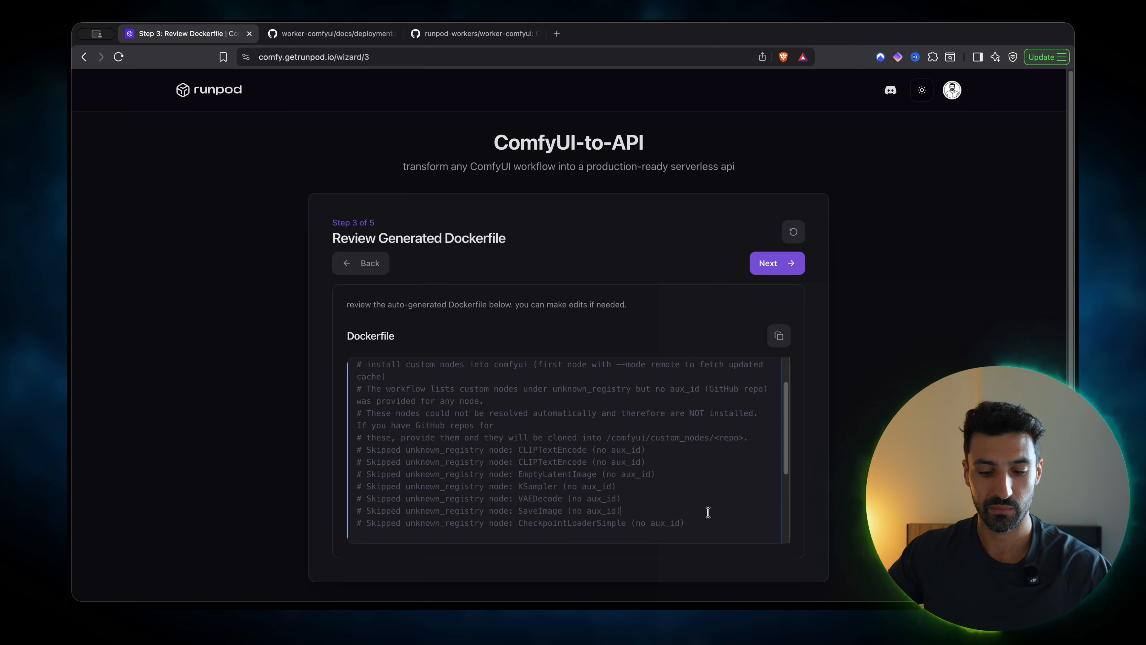
scroll(555, 396, "down", 3)
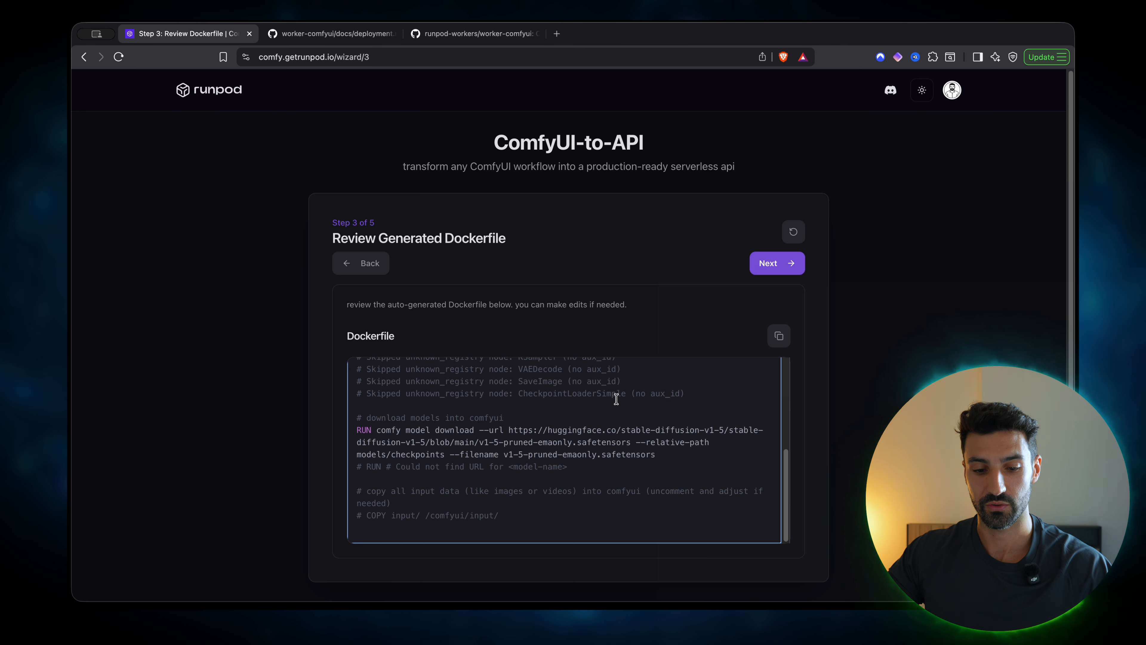
left_click(694, 457)
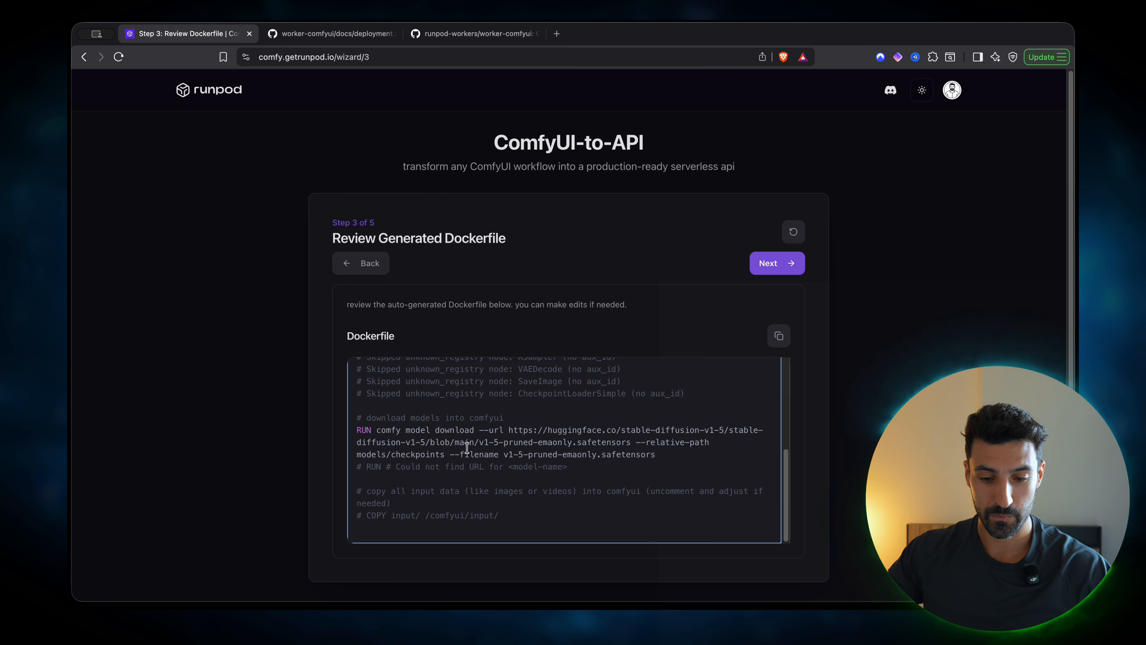
left_click_drag(480, 442, 503, 443)
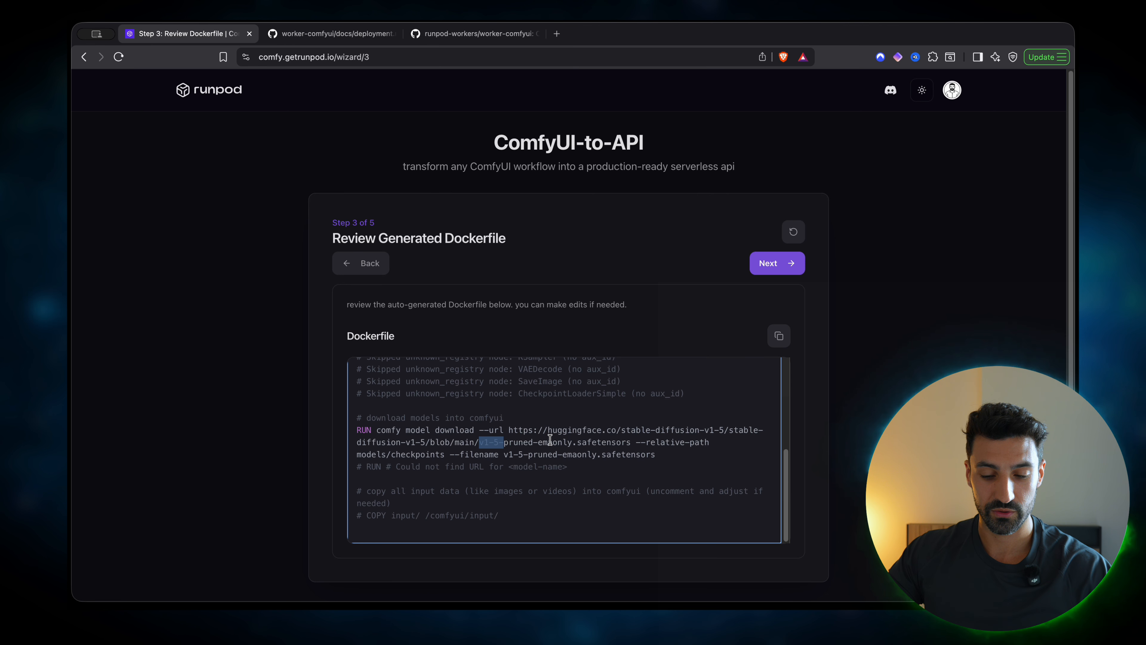
left_click(666, 454)
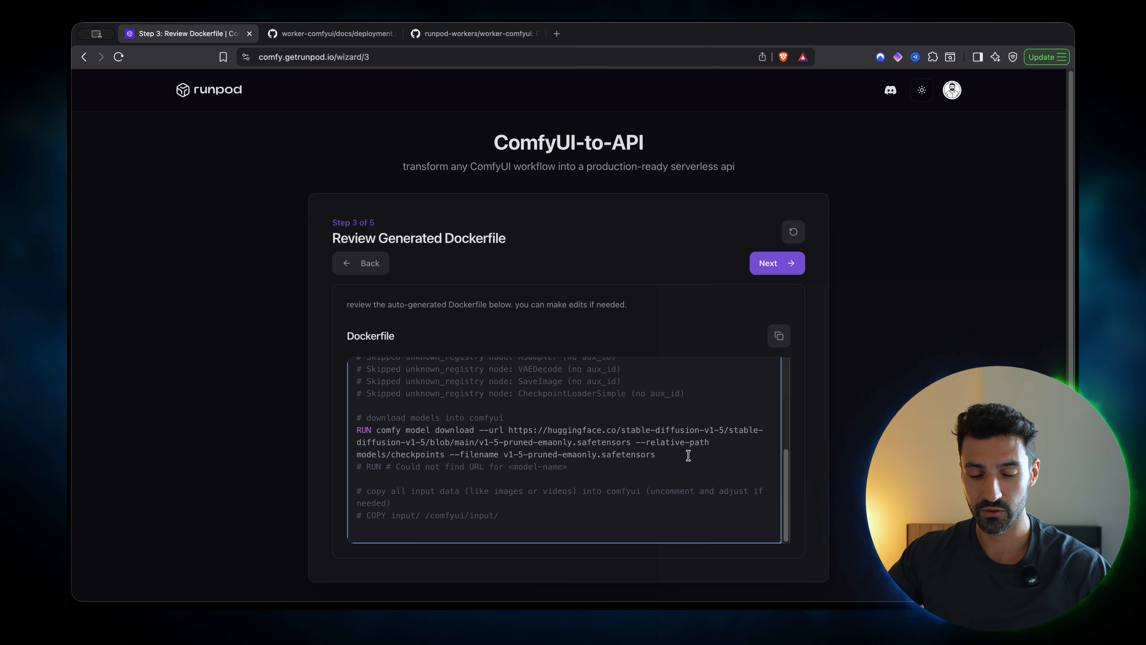
Duplicate the model download RUN command on a new line beneath the original and delete the copy.
left_click_drag(656, 454, 353, 430)
key("super+c")
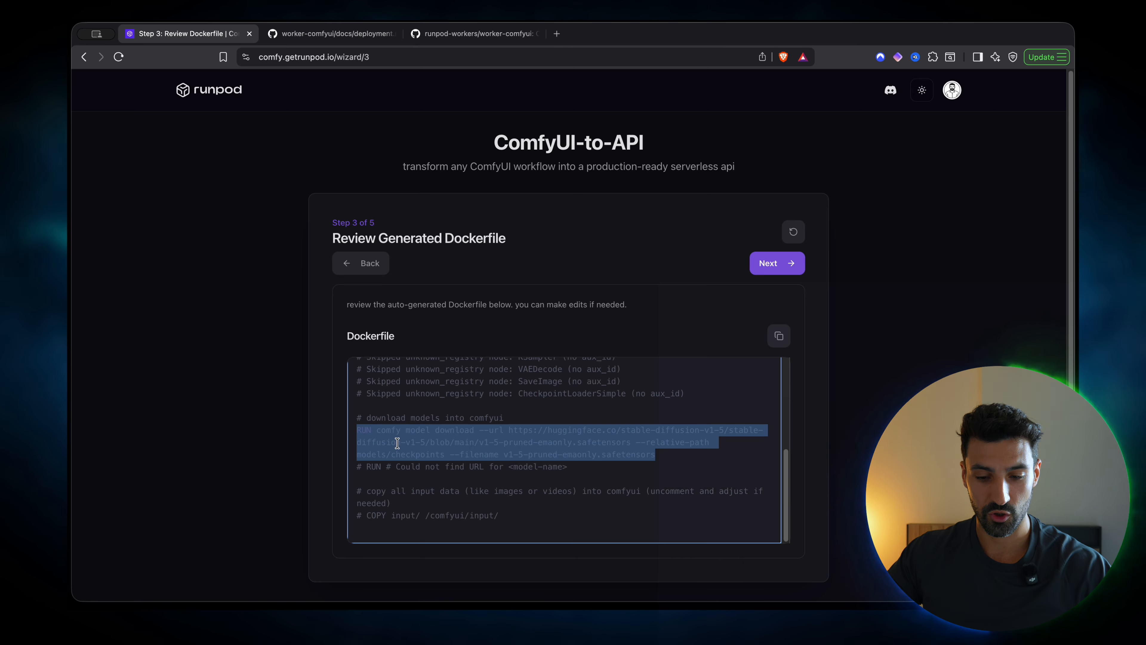
left_click(680, 453)
key("Return")
key("super+v")
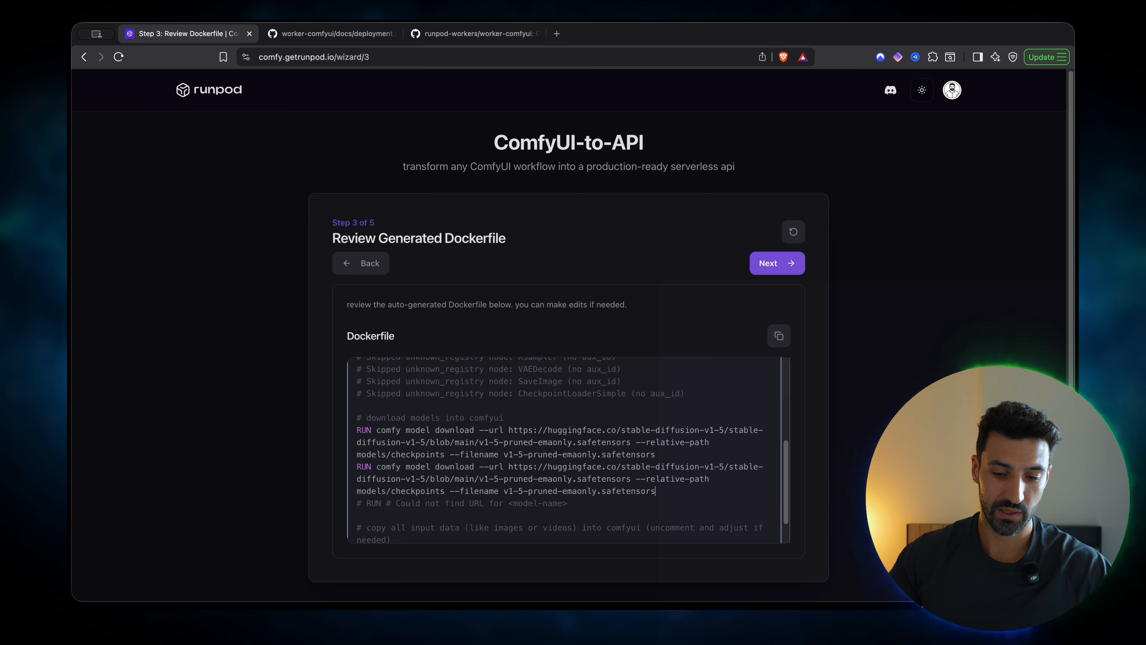
left_click_drag(505, 467, 632, 479)
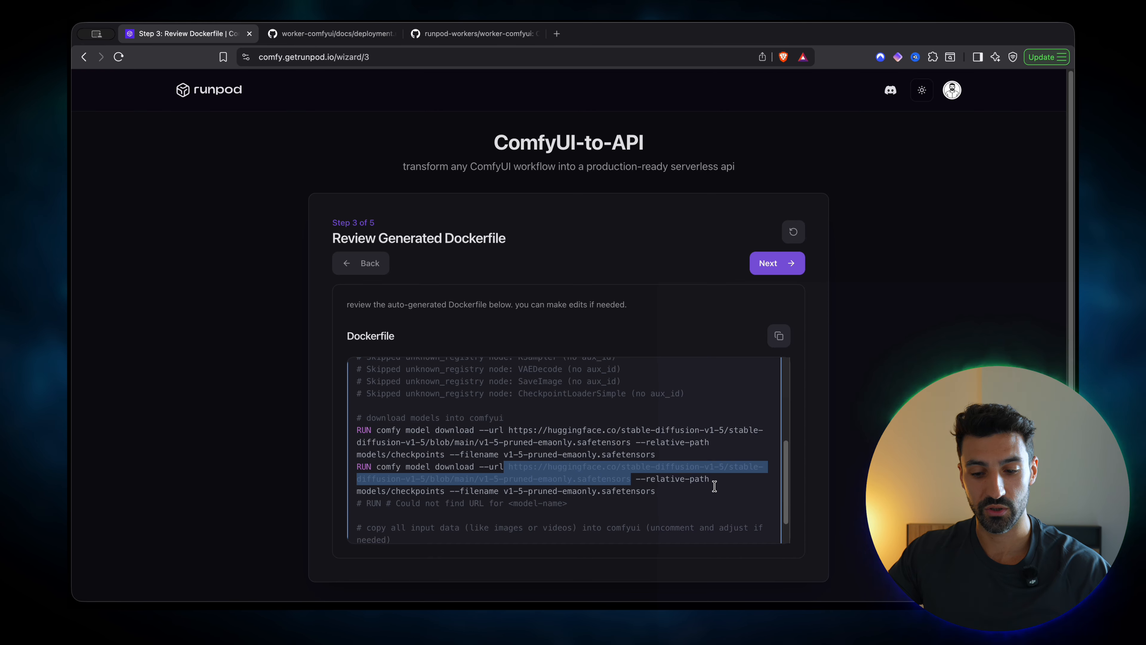
left_click(464, 491)
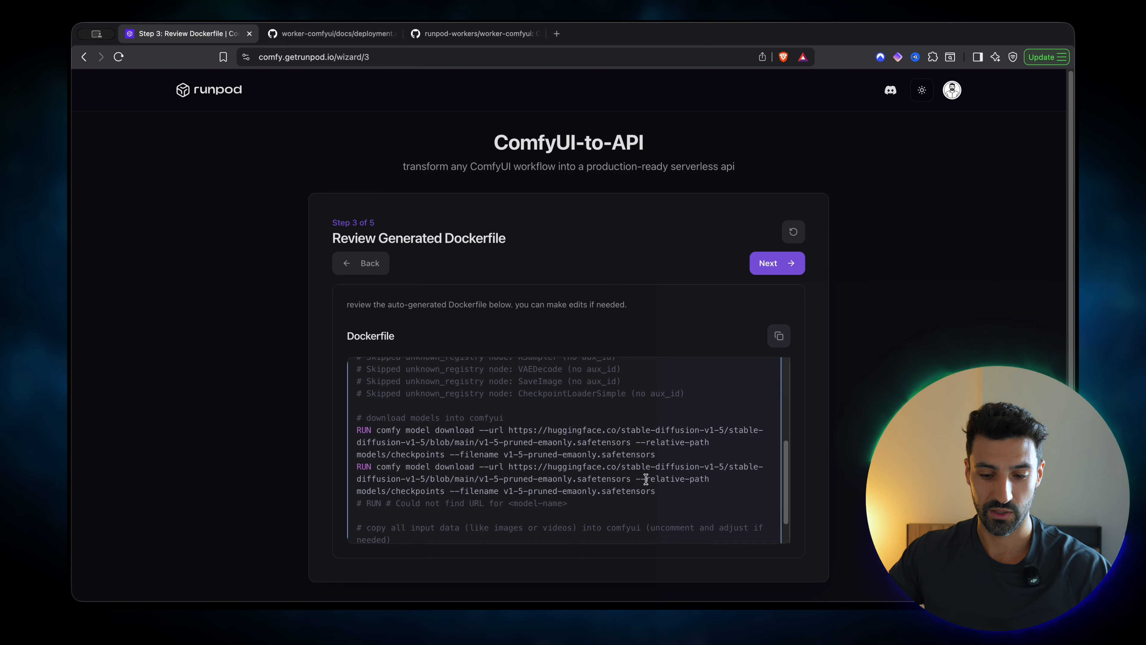
left_click_drag(657, 492, 338, 472)
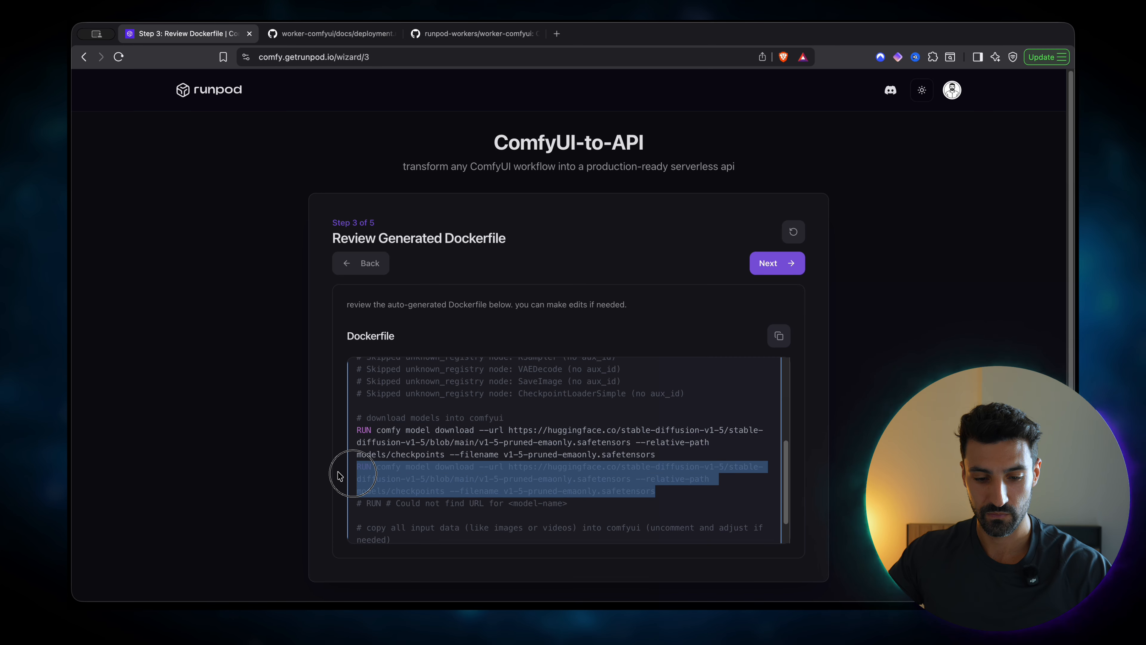
key("BackSpace")
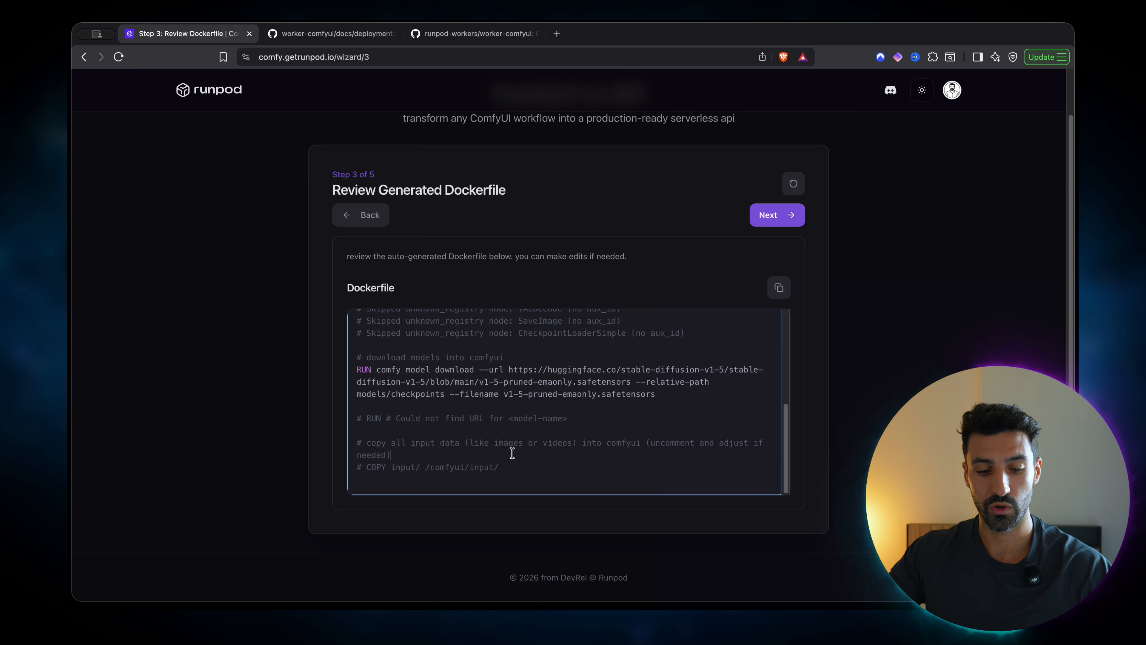
Examine the commented-out COPY input/ line at the end of the Dockerfile.
left_click_drag(366, 467, 345, 466)
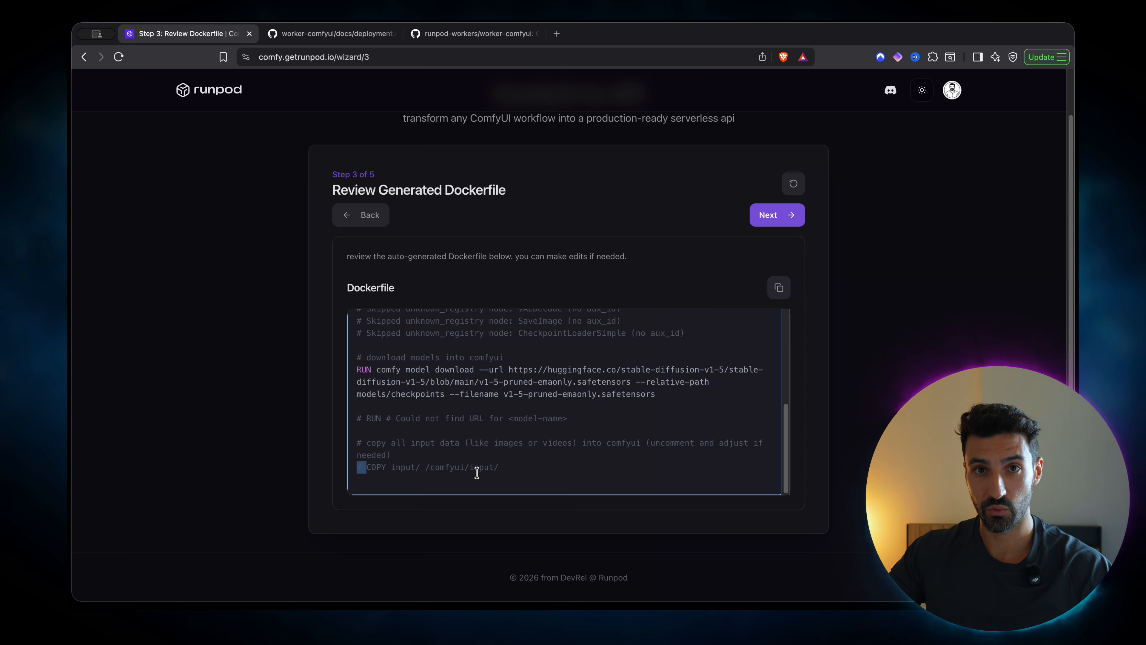
left_click(509, 456)
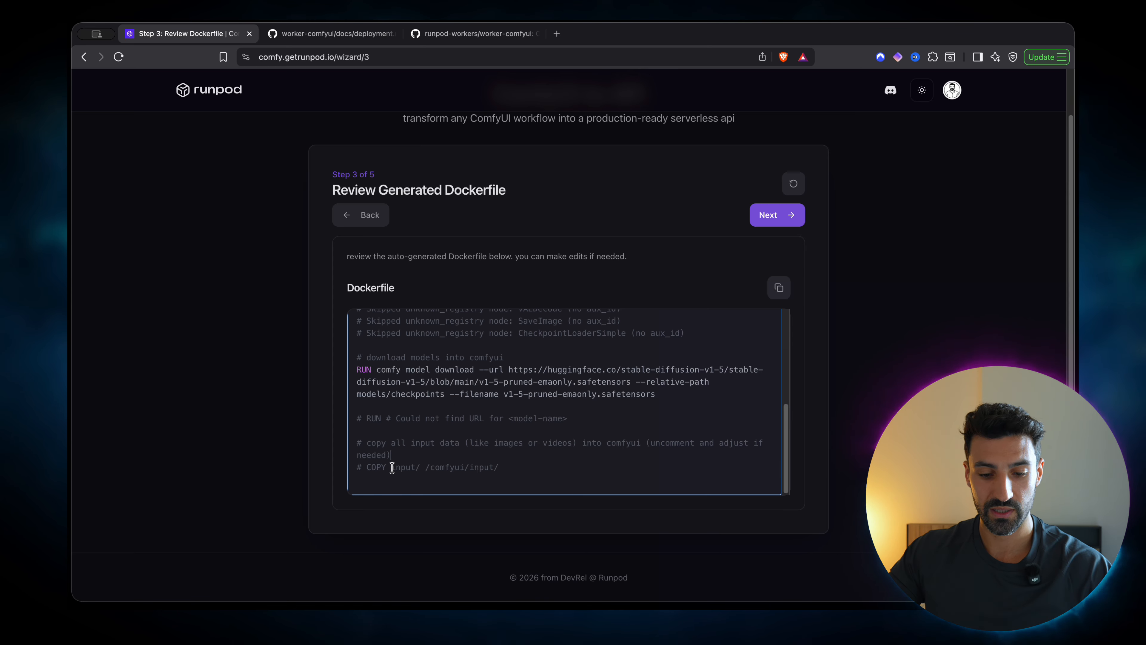
left_click_drag(392, 466, 420, 468)
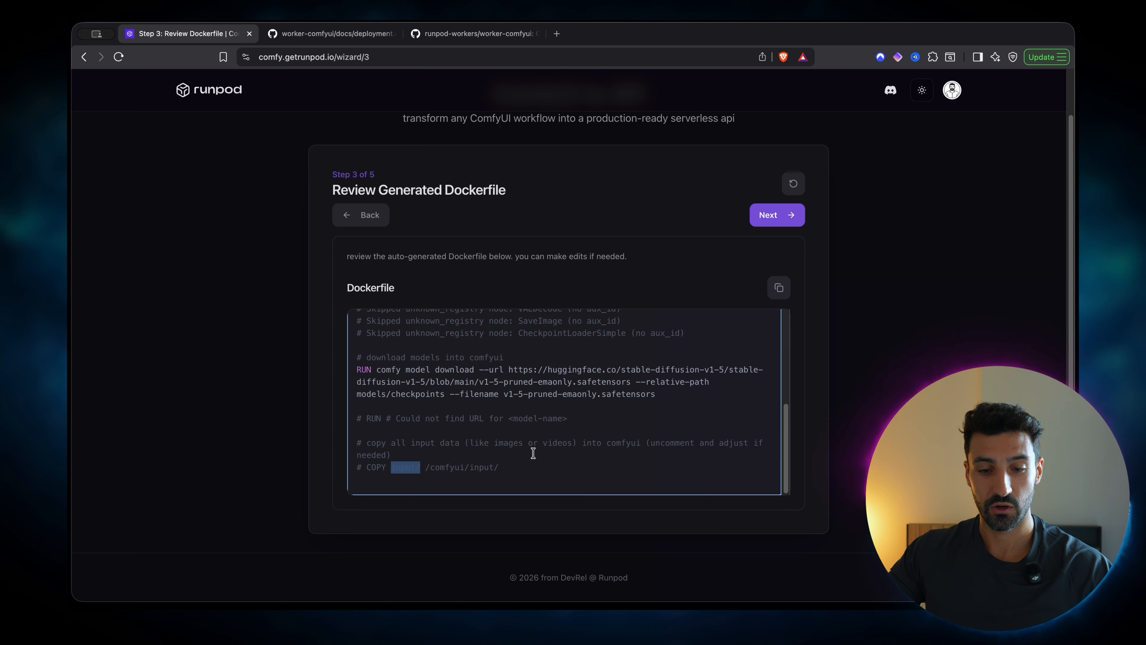
left_click(563, 456)
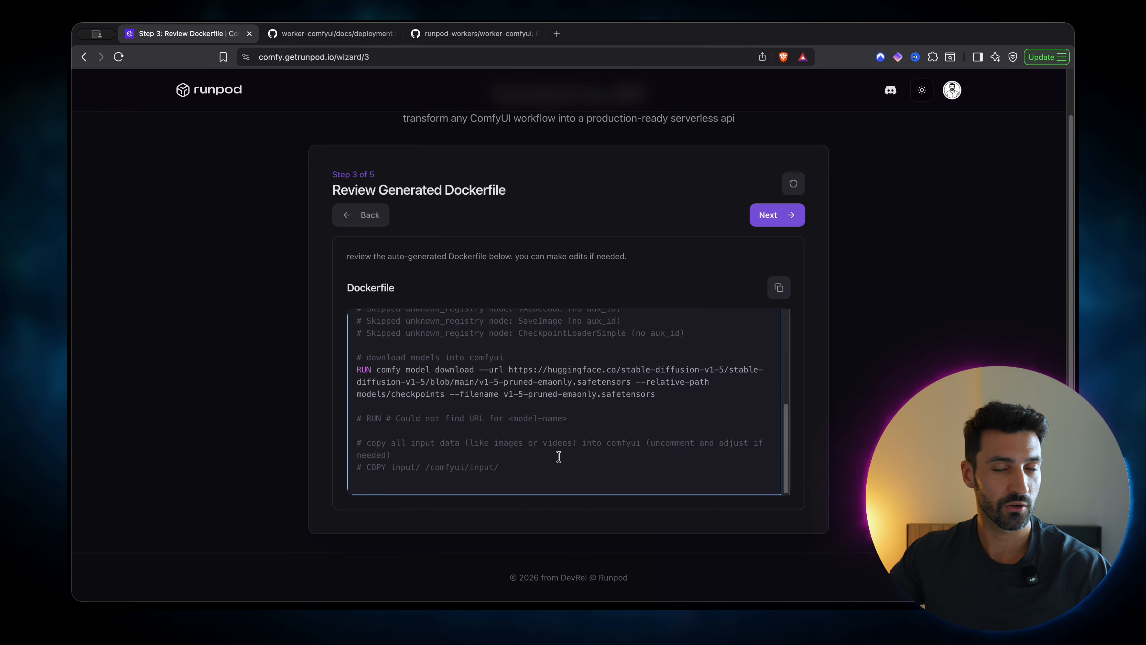
Accept the Dockerfile and create a private GitHub repository named "s1.5-serverless", keeping the suggested description.
left_click(794, 224)
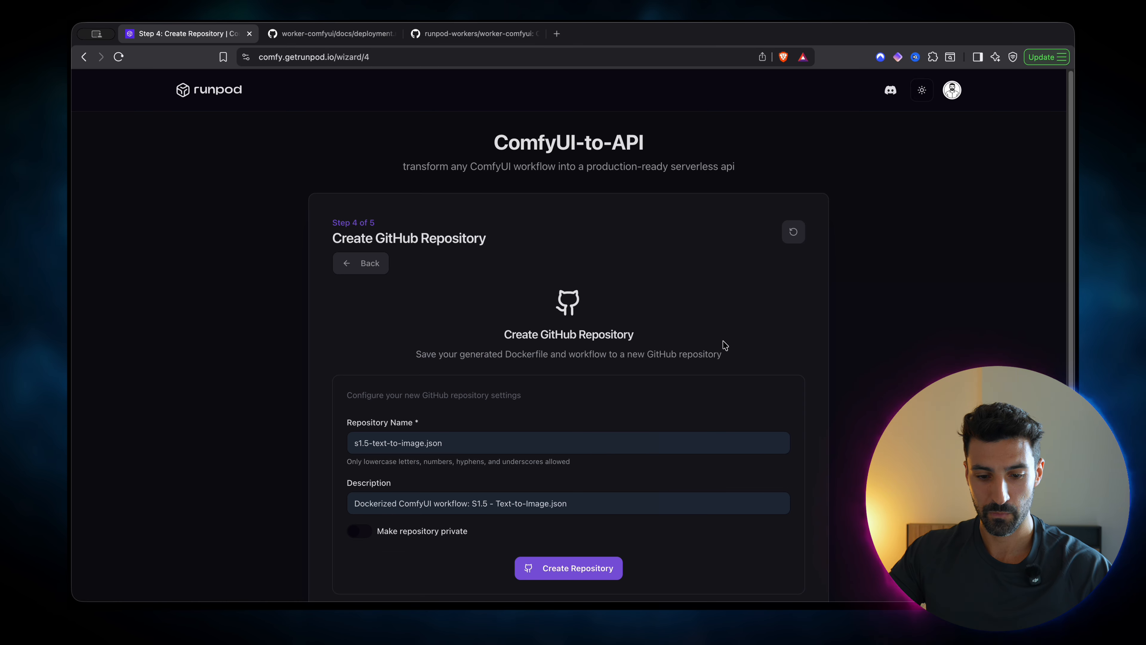
scroll(500, 381, "down", 3)
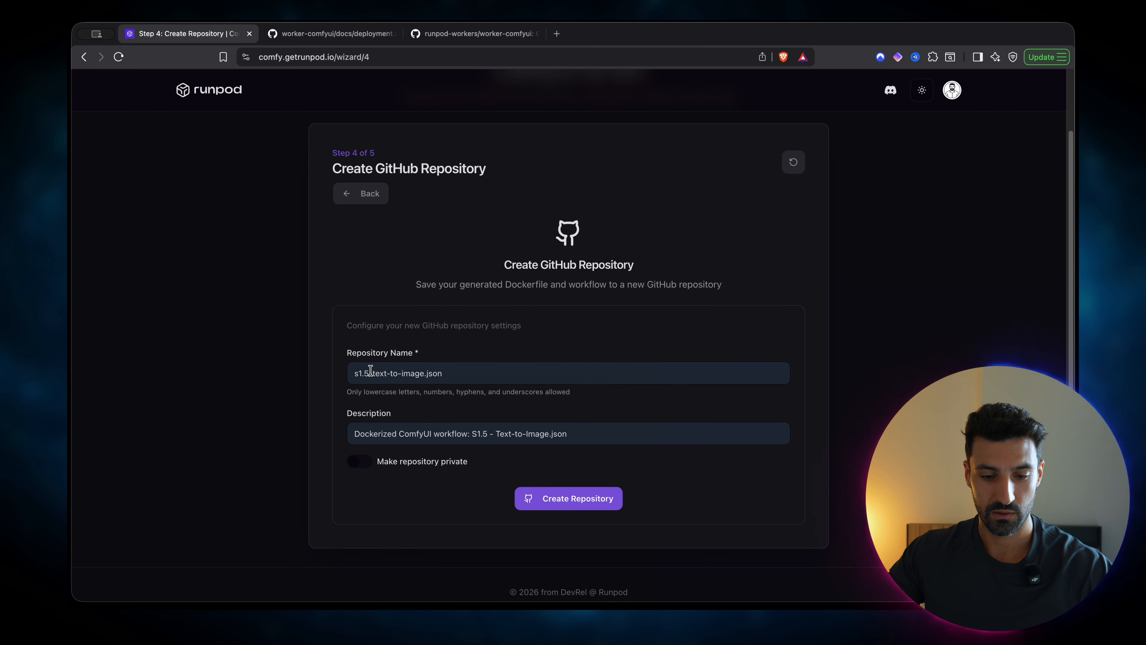
left_click_drag(372, 374, 497, 374)
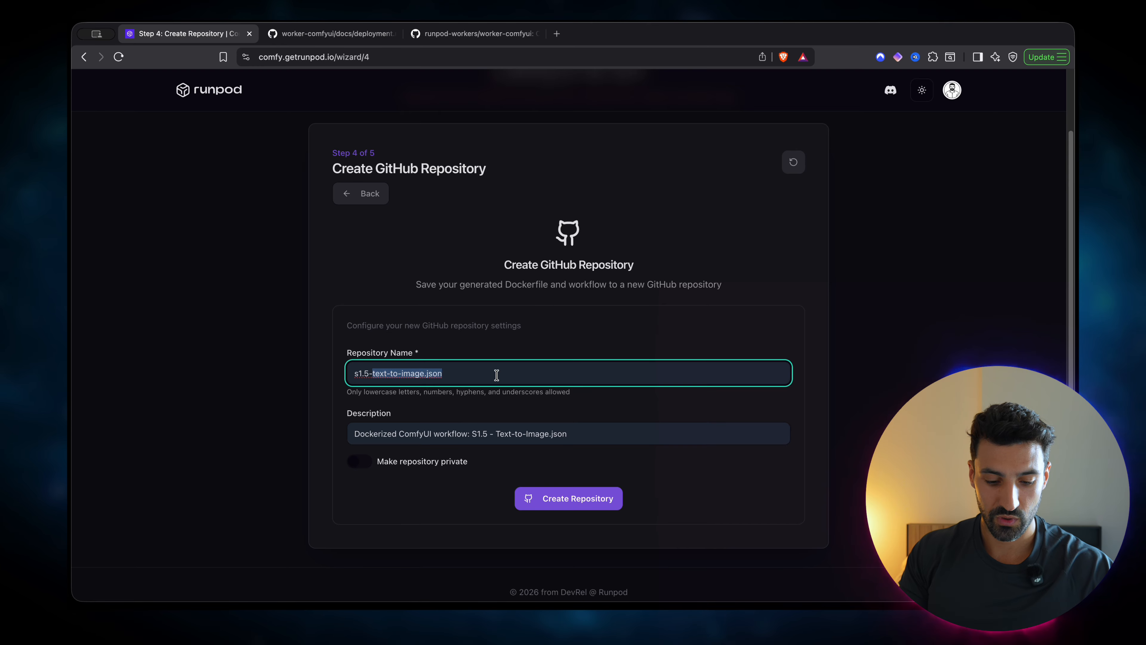
type("serverless")
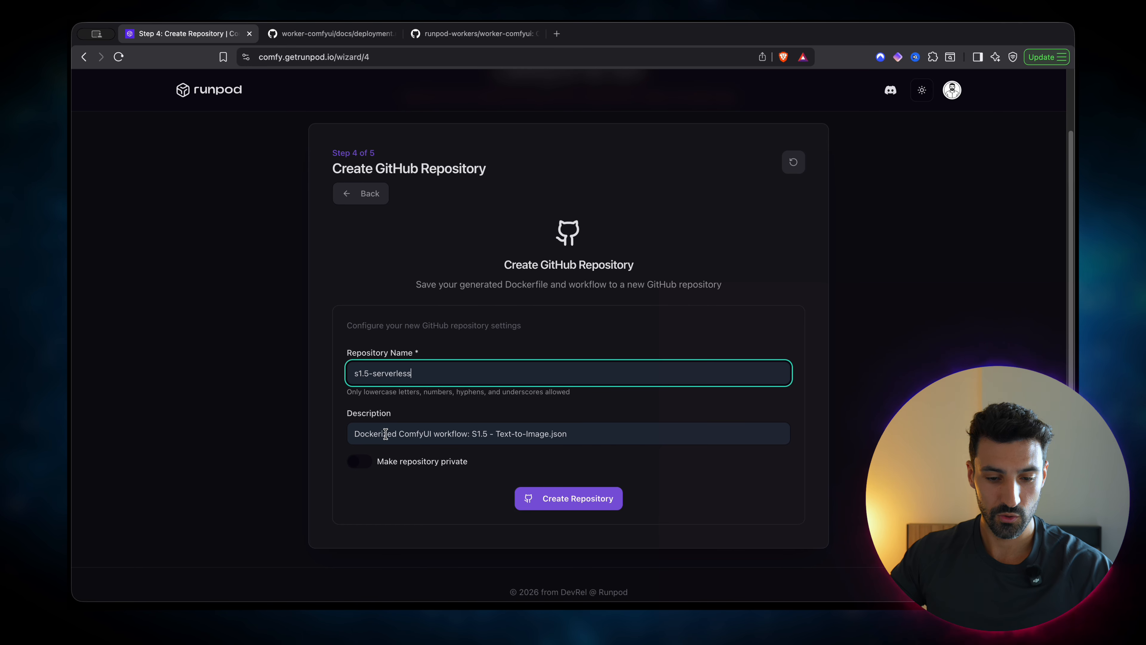
left_click(385, 434)
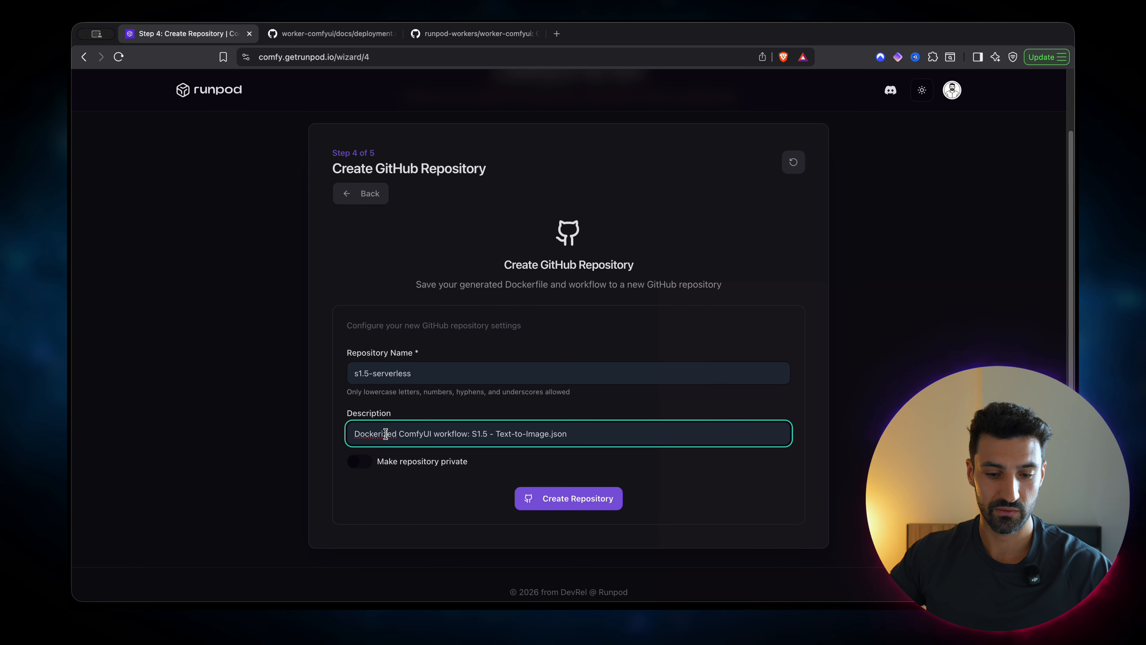
left_click(364, 461)
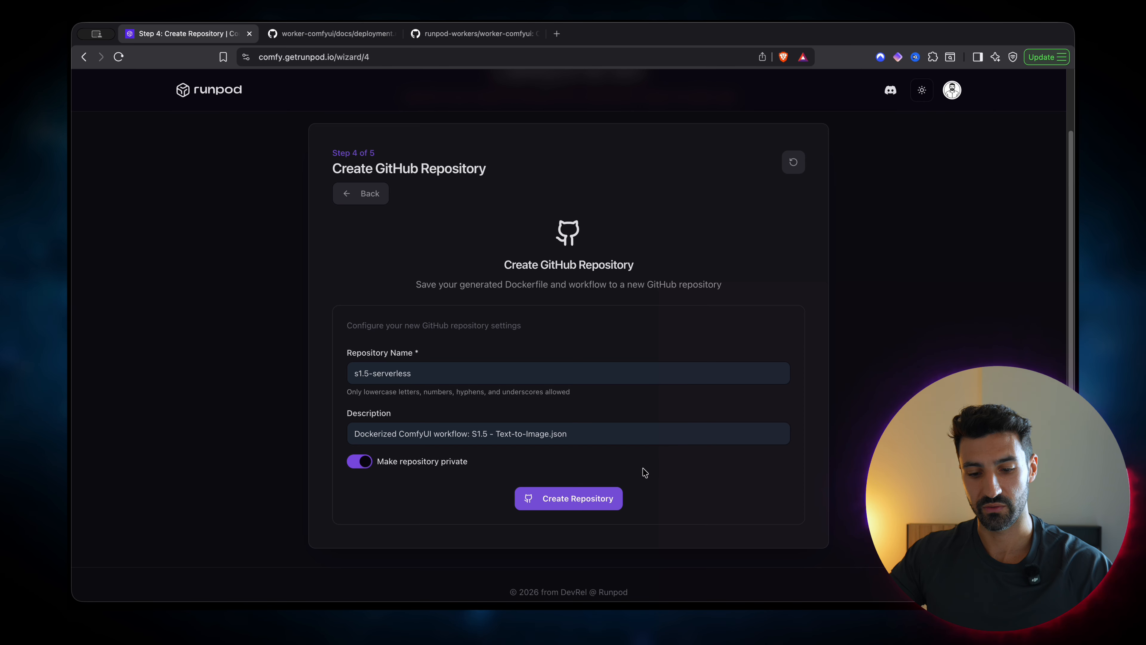
left_click(590, 500)
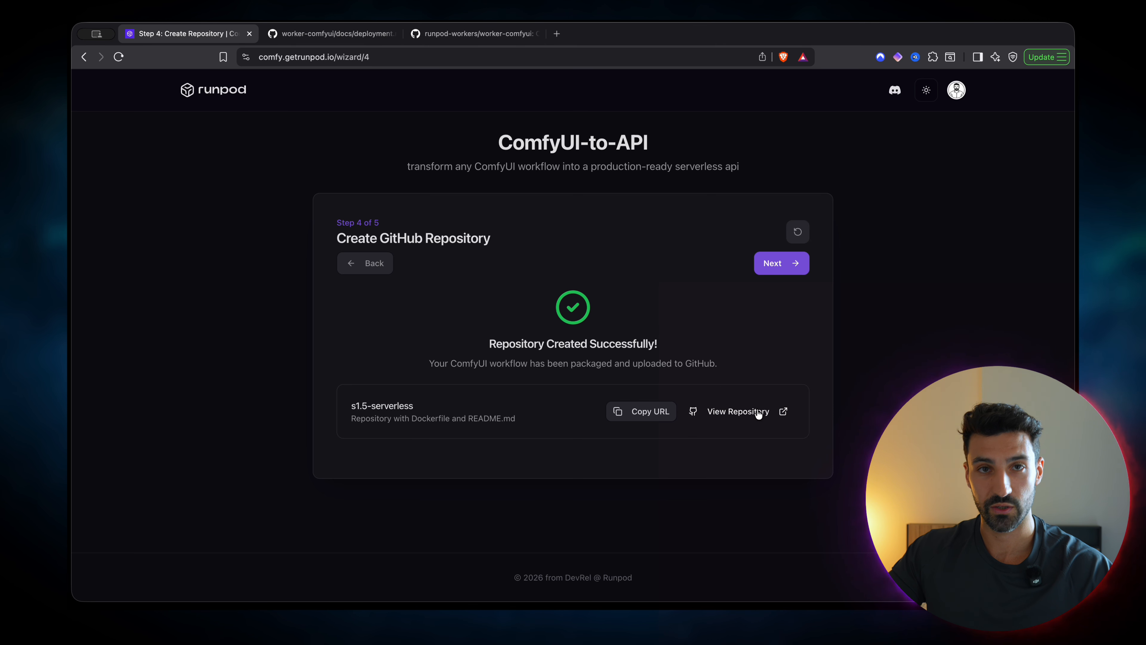
View the new s1.5-serverless repository on GitHub, read through its README and open example-request.json.
left_click(758, 412)
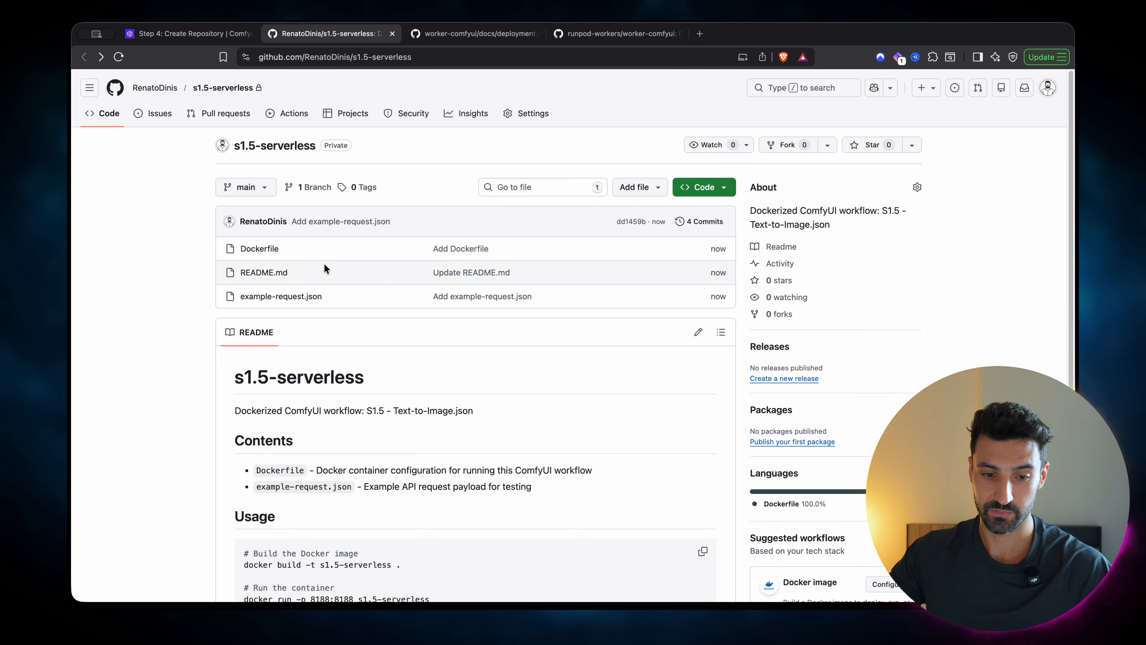
scroll(481, 379, "down", 3)
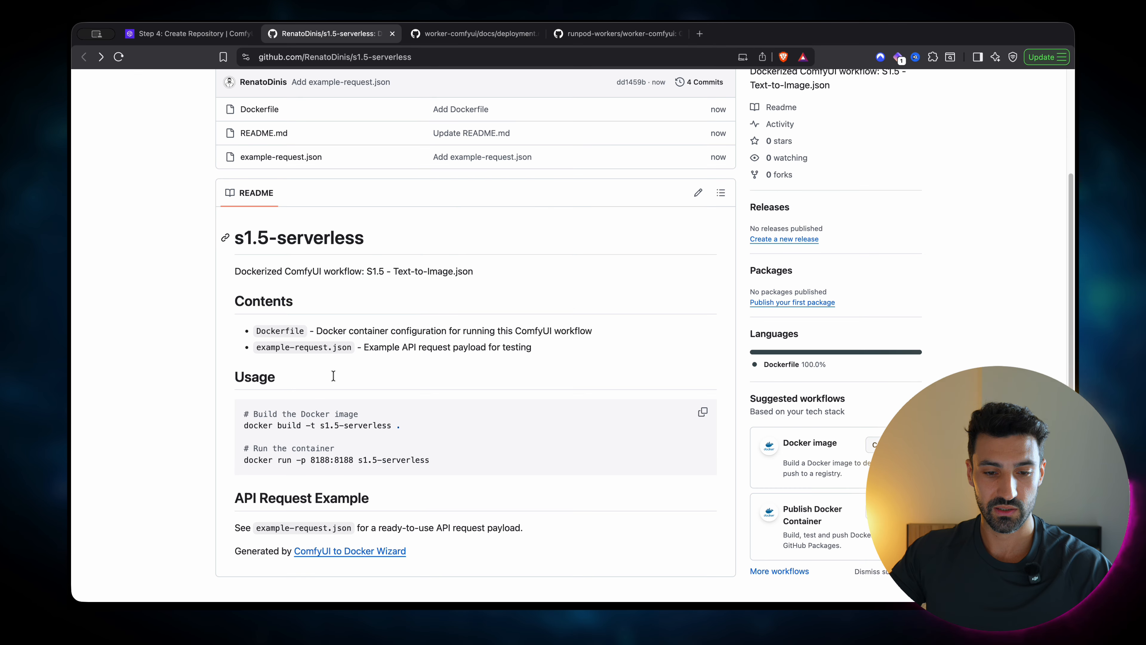
left_click_drag(244, 238, 492, 352)
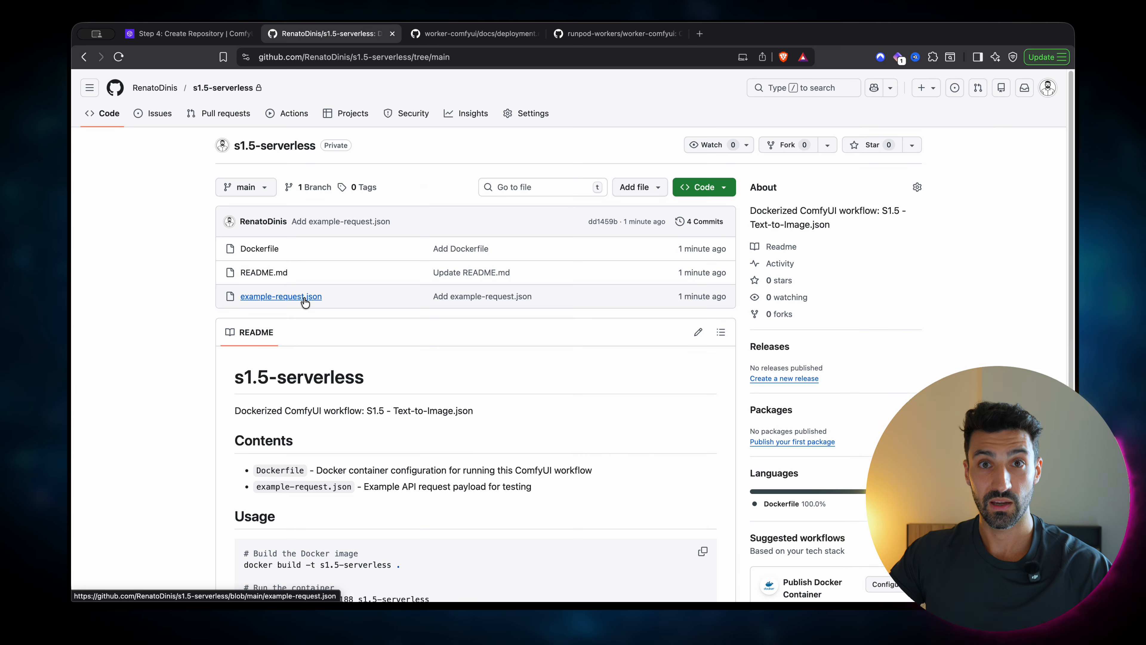
left_click(305, 298)
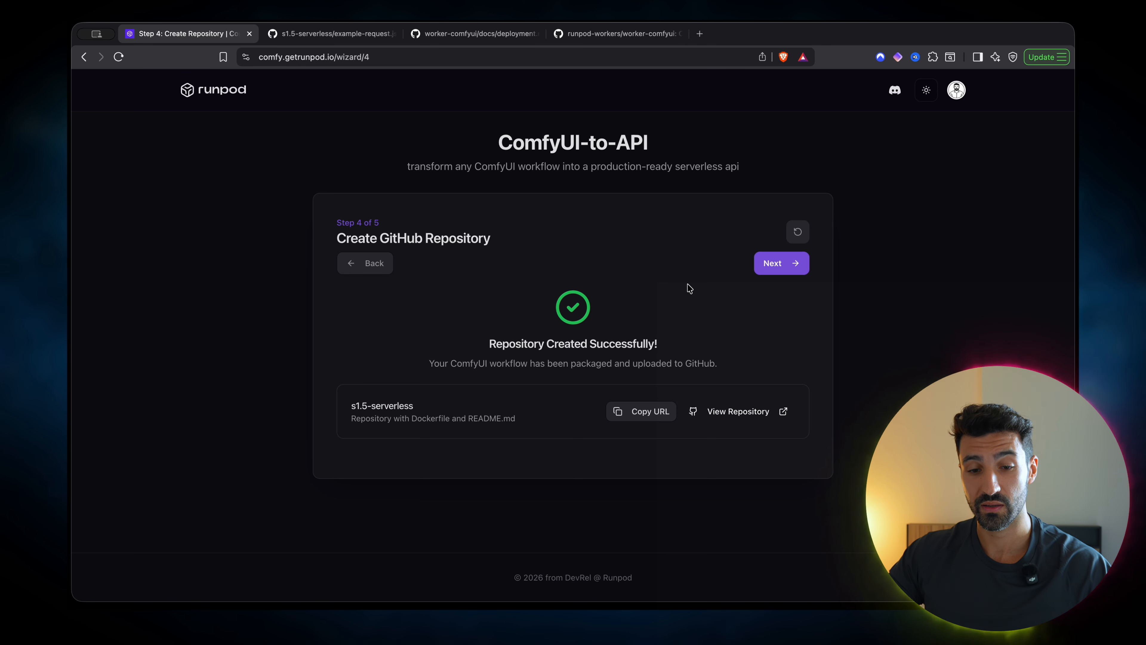
Return to the wizard, start the Runpod deployment and import the s1.5-serverless repository from the main branch, proceeding to the endpoint settings.
left_click(772, 267)
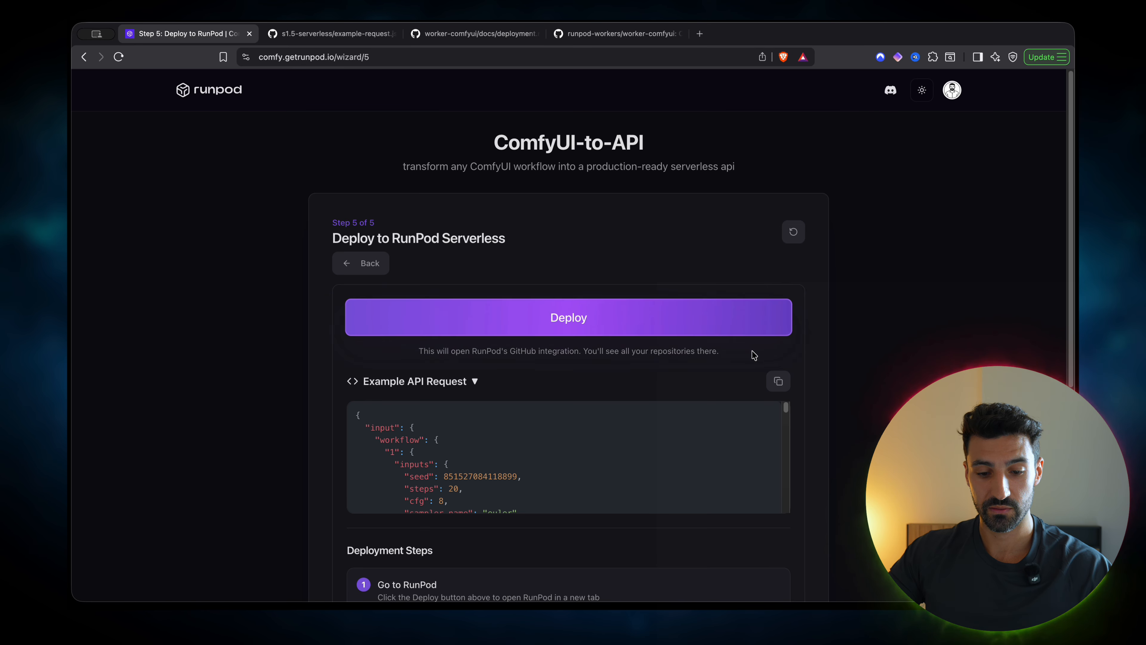
left_click(596, 253)
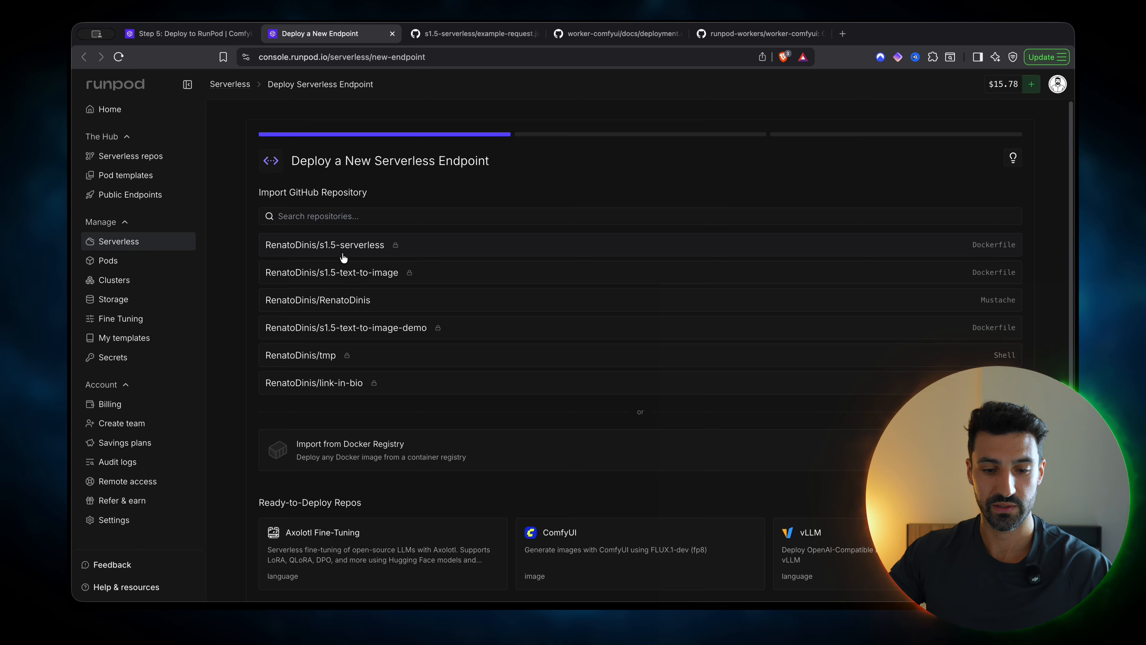
left_click(554, 248)
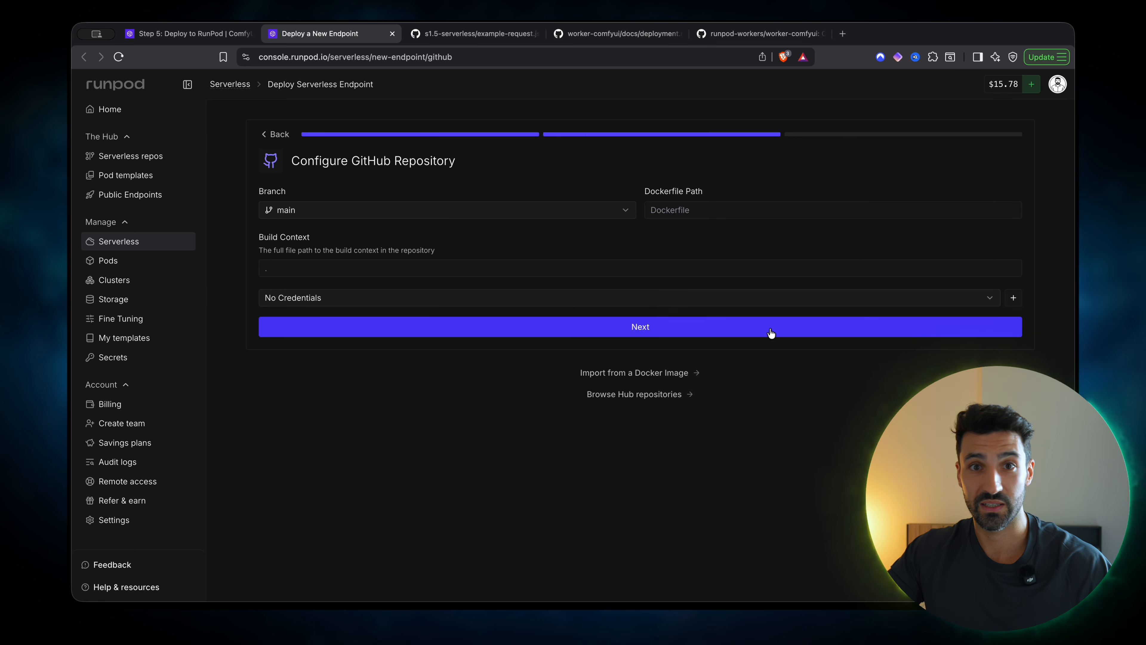
left_click(708, 335)
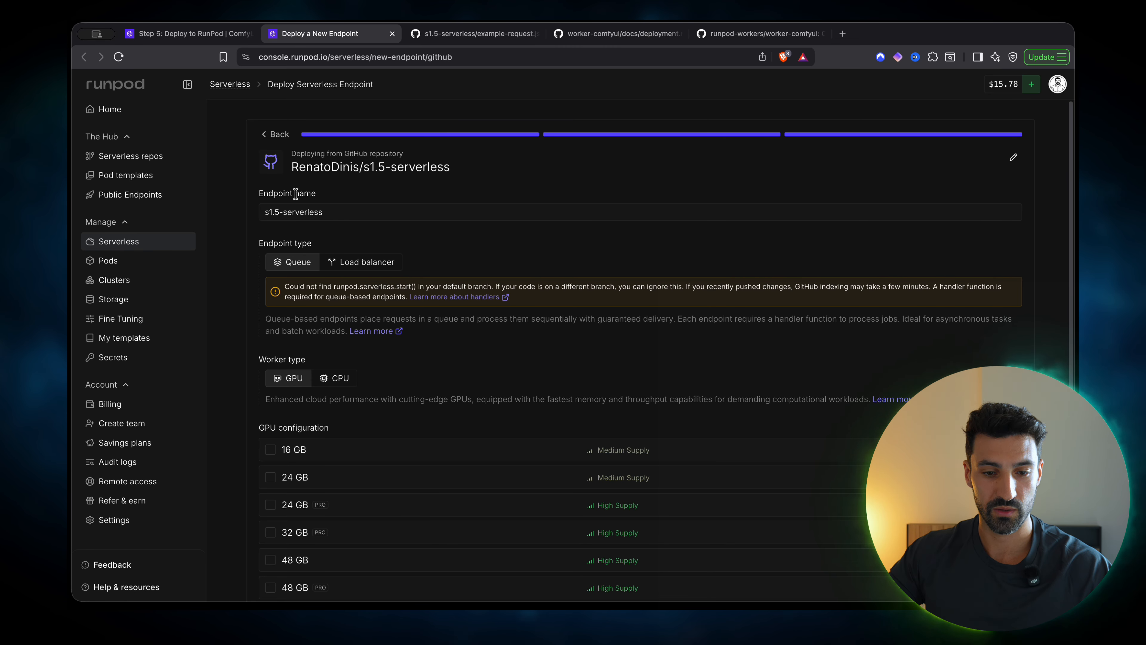
left_click_drag(340, 210, 231, 219)
left_click(428, 247)
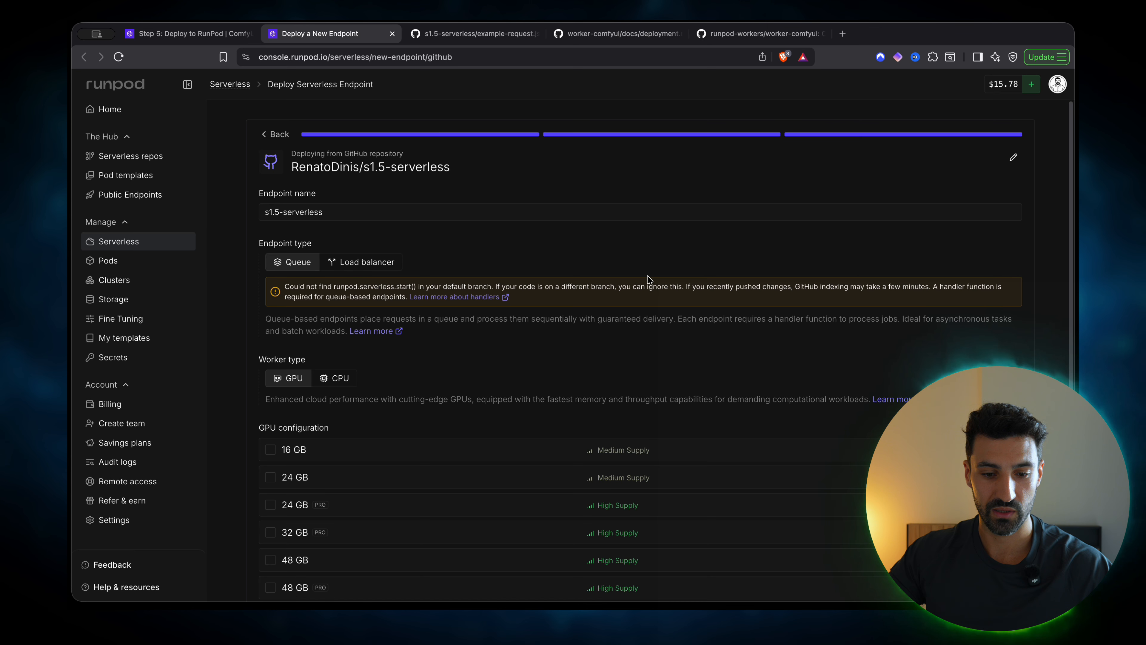
Review the endpoint settings and select the standard 24 GB GPU configuration.
scroll(344, 253, "down", 3)
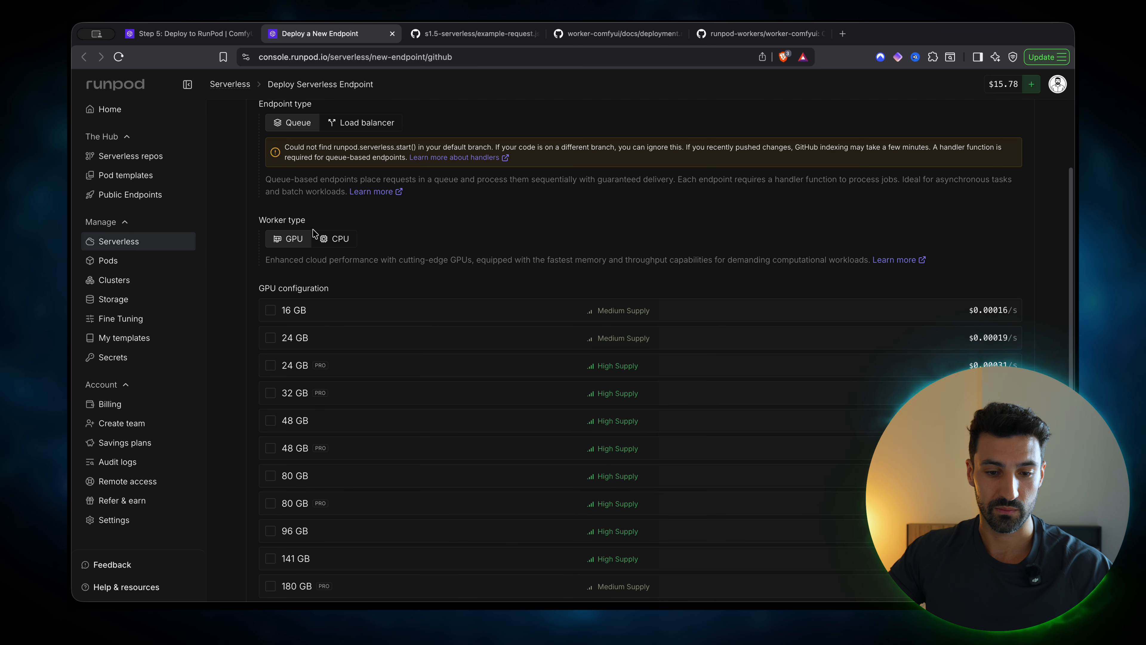
scroll(406, 293, "up", 2)
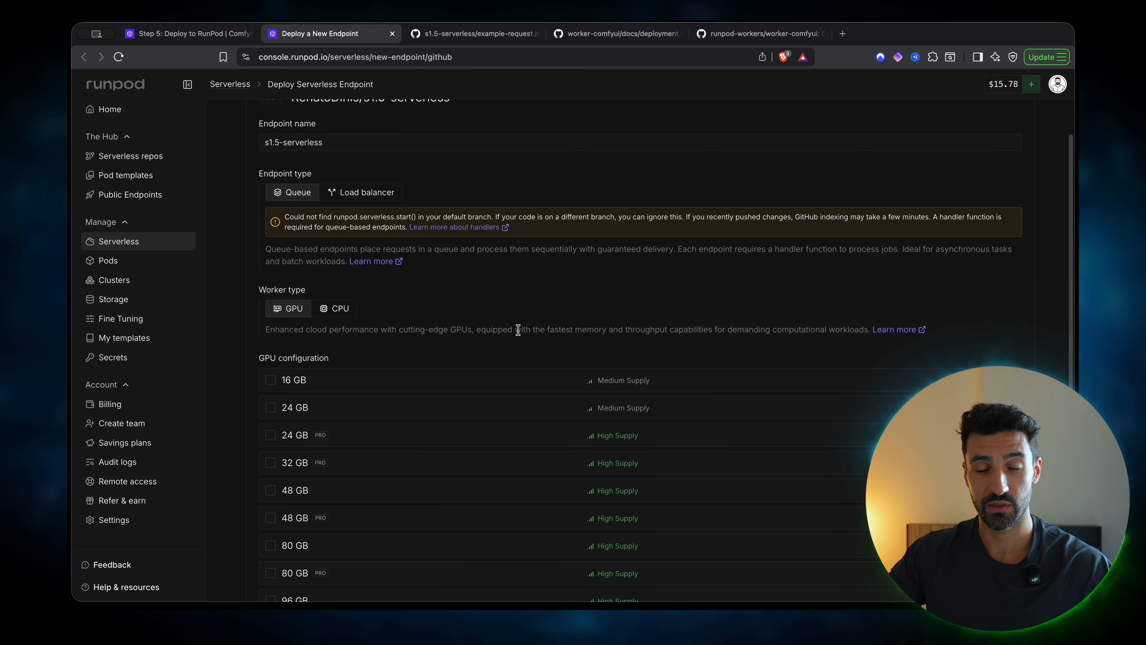
scroll(531, 329, "down", 2)
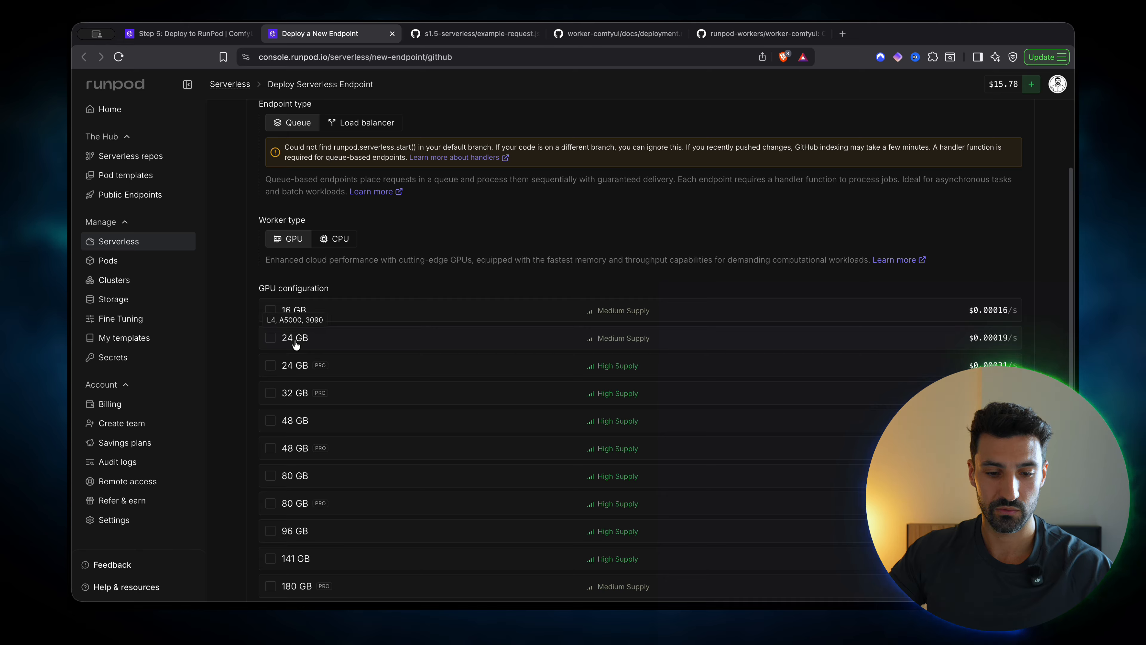
left_click(272, 338)
Check the container configuration and environment variables without changing them, deploy the endpoint and open its build logs.
scroll(706, 262, "down", 5)
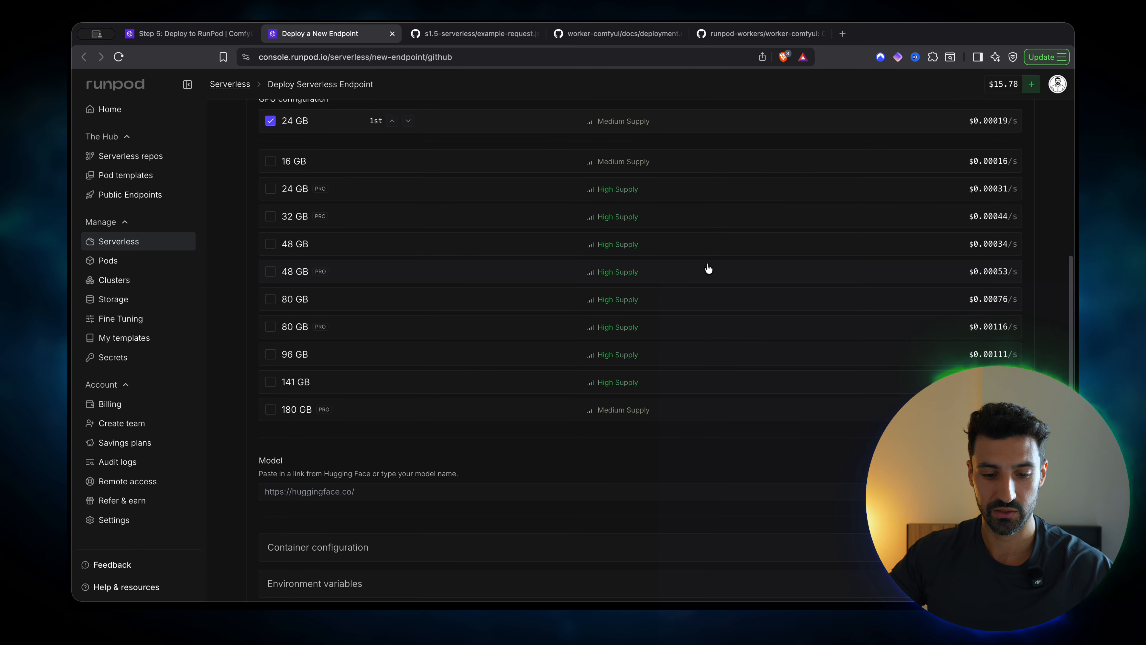
scroll(594, 264, "down", 2)
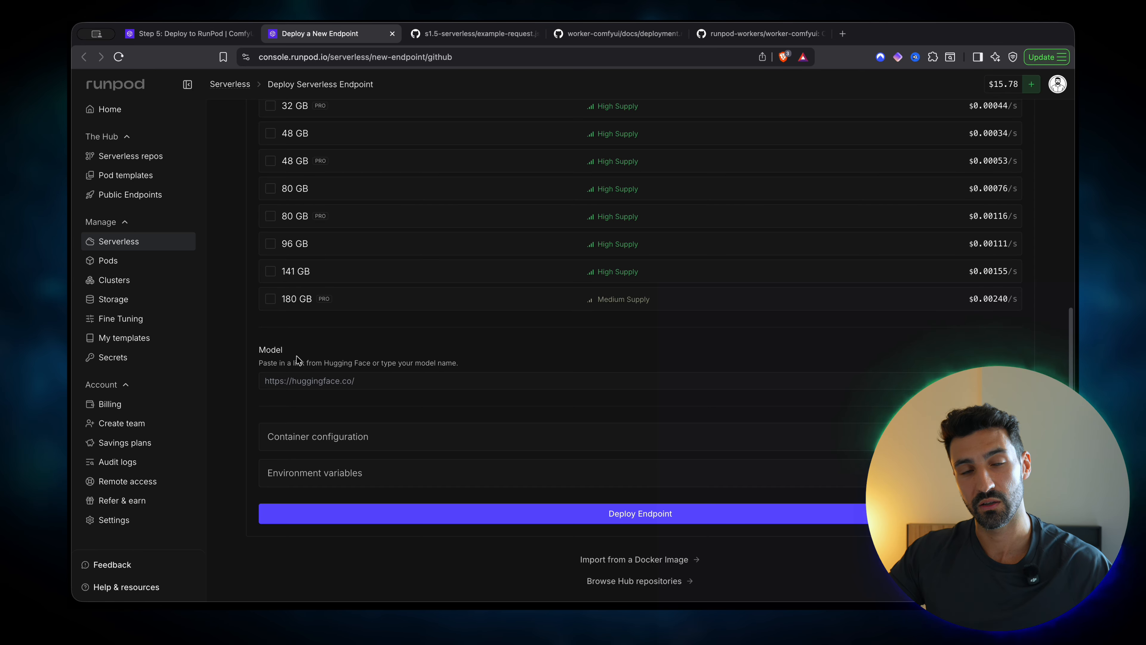
left_click(440, 436)
scroll(468, 406, "down", 3)
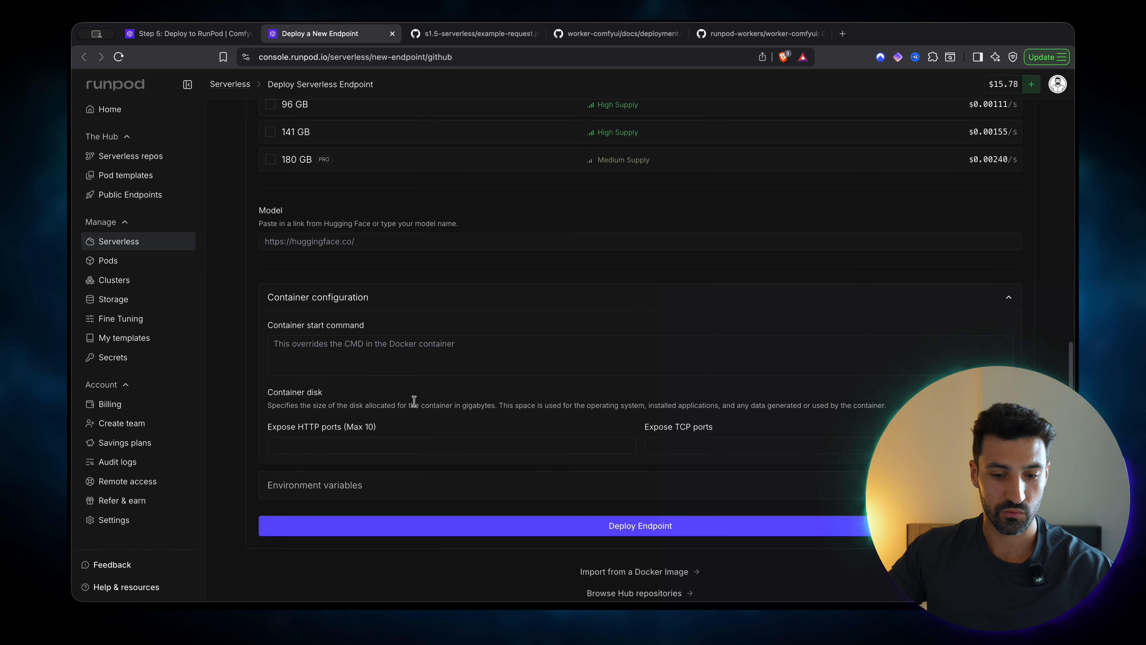
left_click(428, 302)
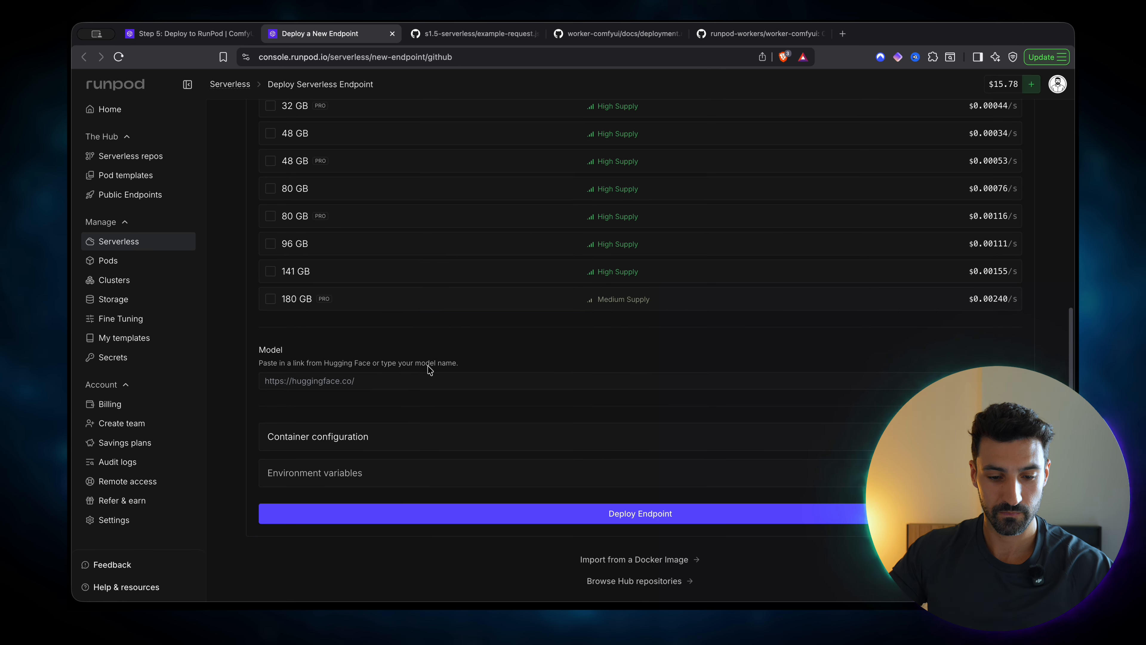
left_click(403, 472)
scroll(478, 414, "down", 2)
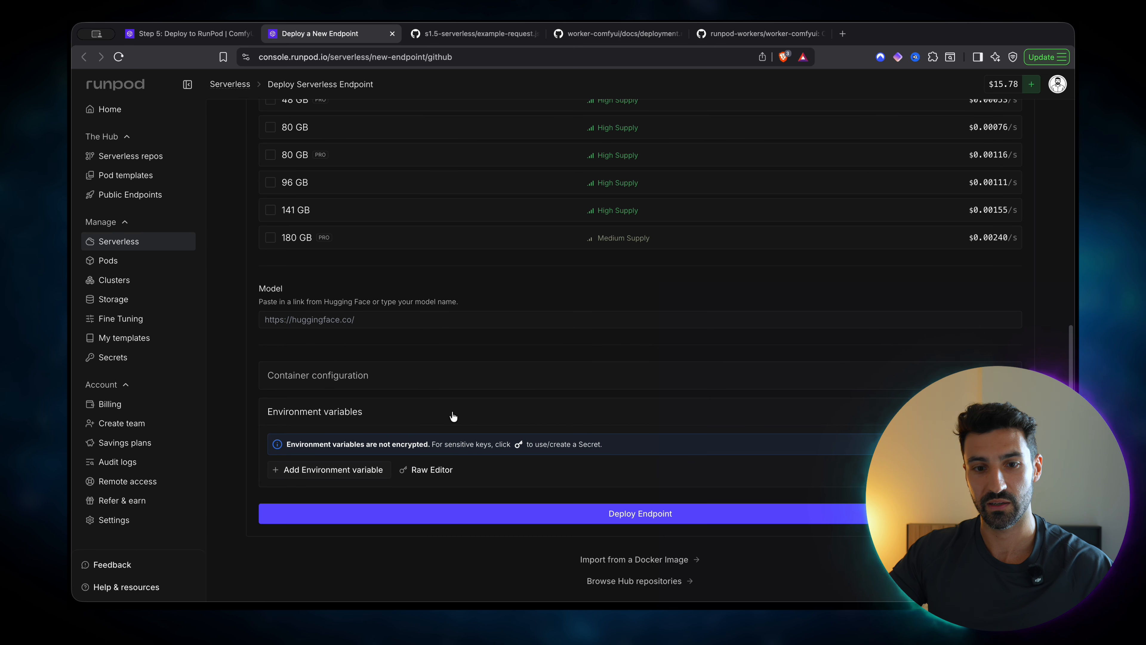
left_click(686, 514)
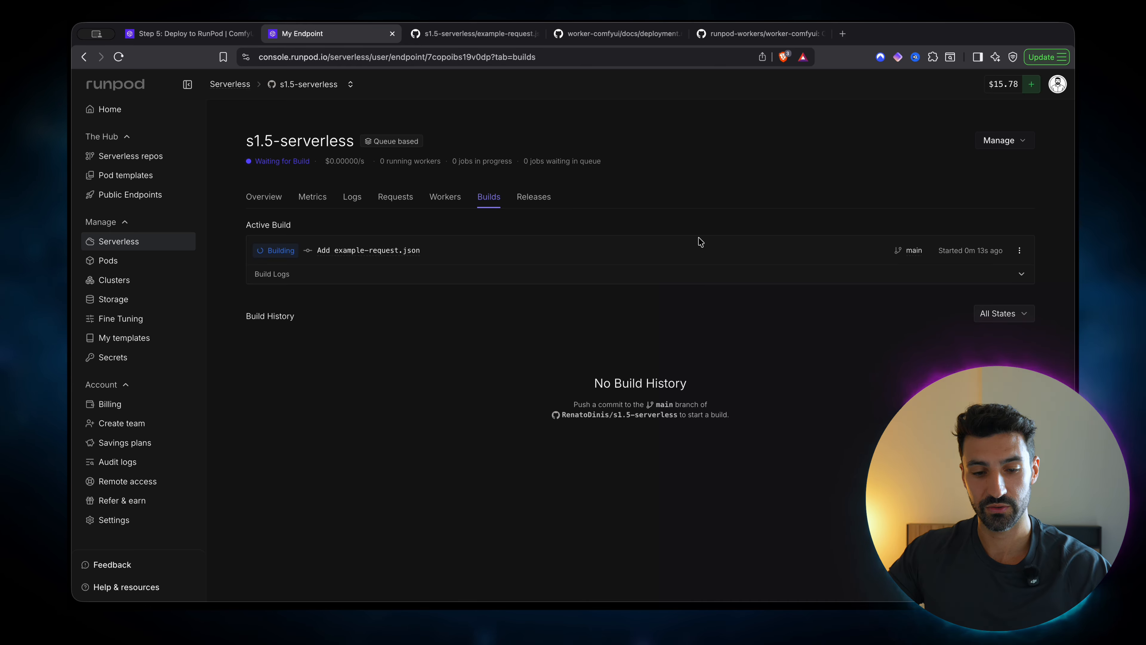
left_click(726, 274)
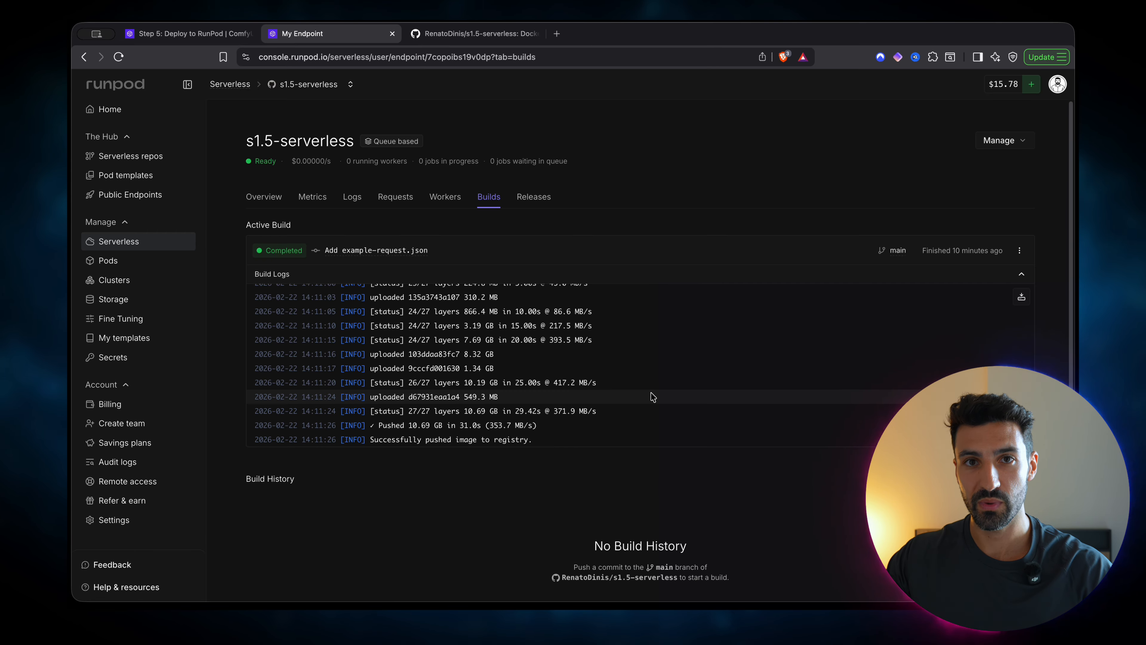
Open example-request.json in the s1.5-serverless GitHub repository and copy its entire contents.
left_click(496, 35)
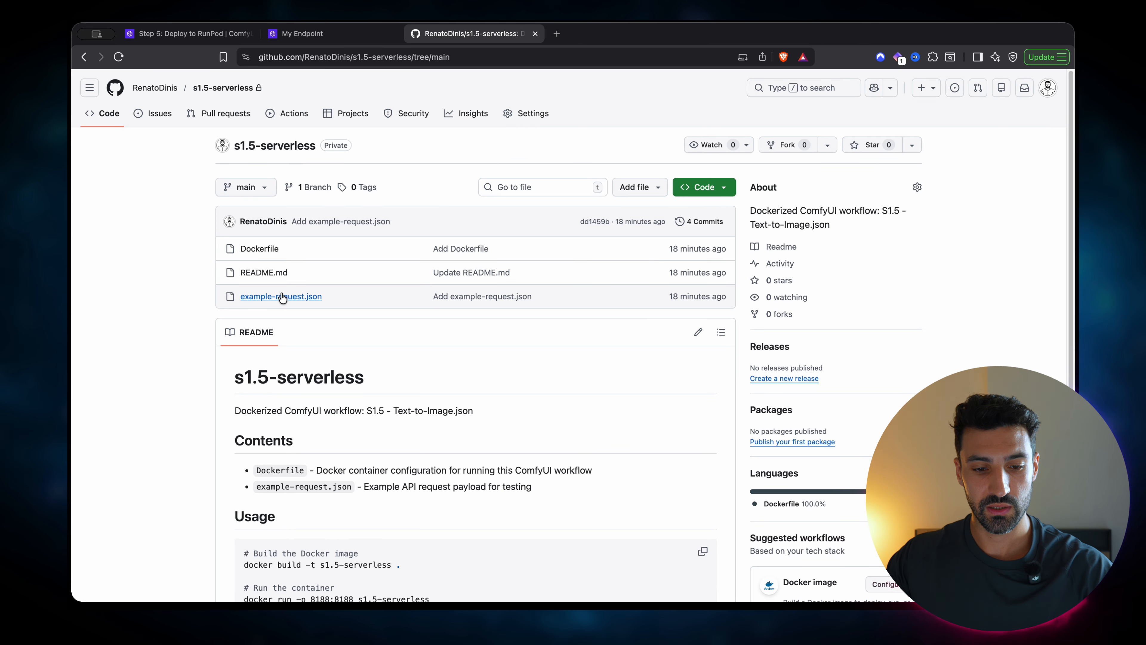
left_click(296, 297)
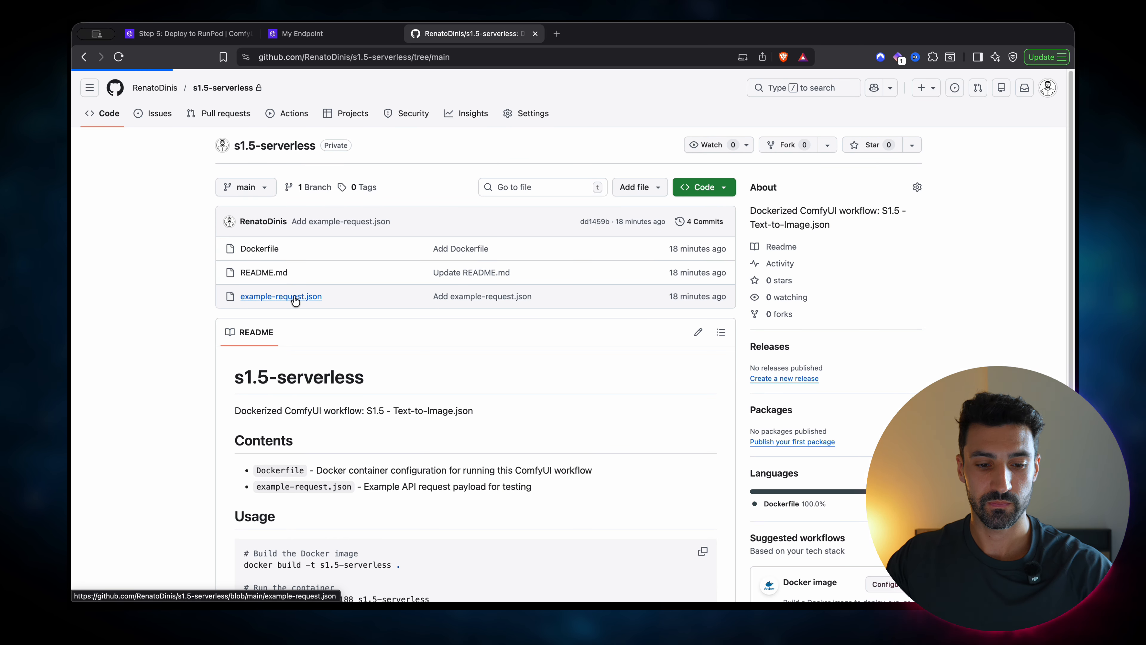
key("super+a")
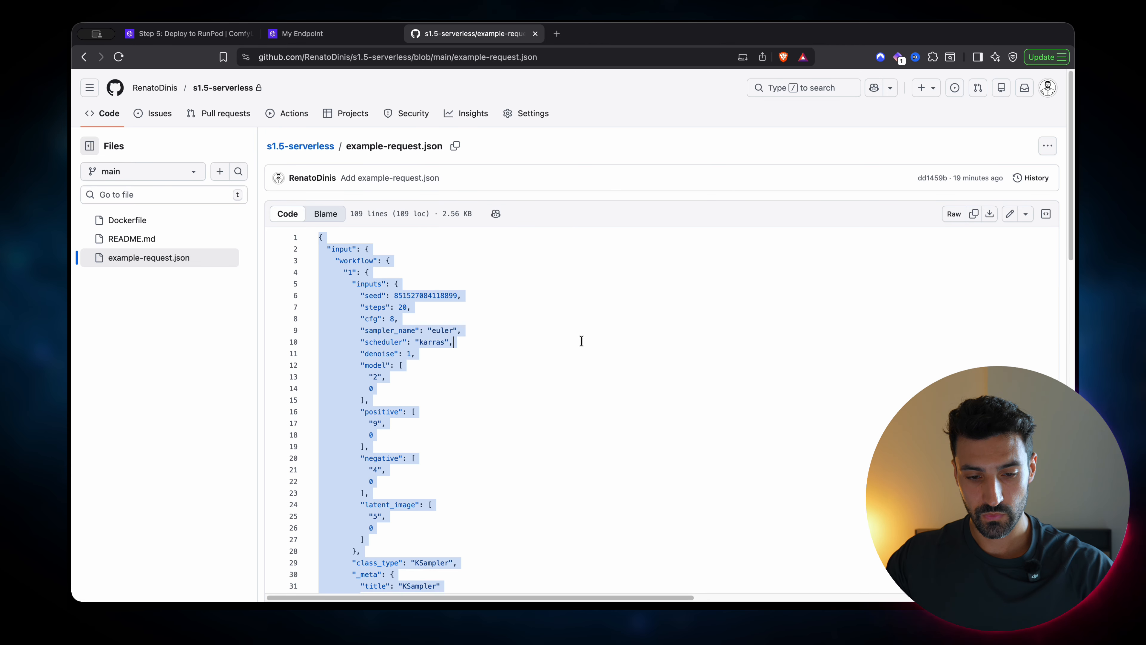
Return to the Runpod endpoint's requests, replace the request body with the copied example JSON and run it.
left_click(344, 38)
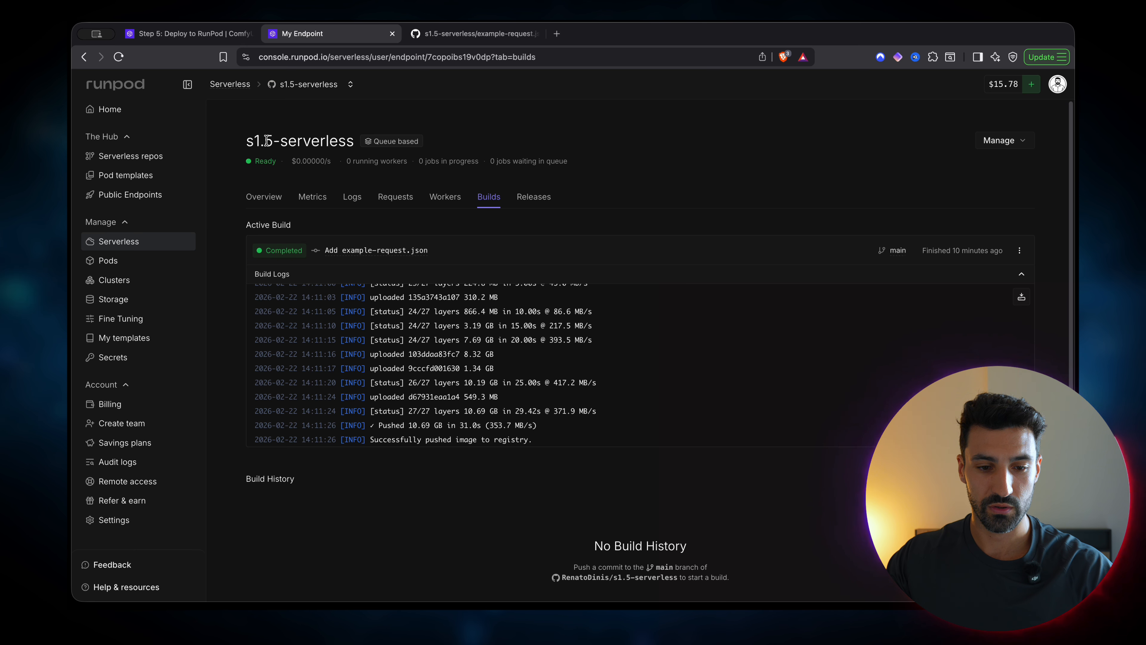
left_click(405, 199)
left_click(425, 341)
key("super+a")
key("super+v")
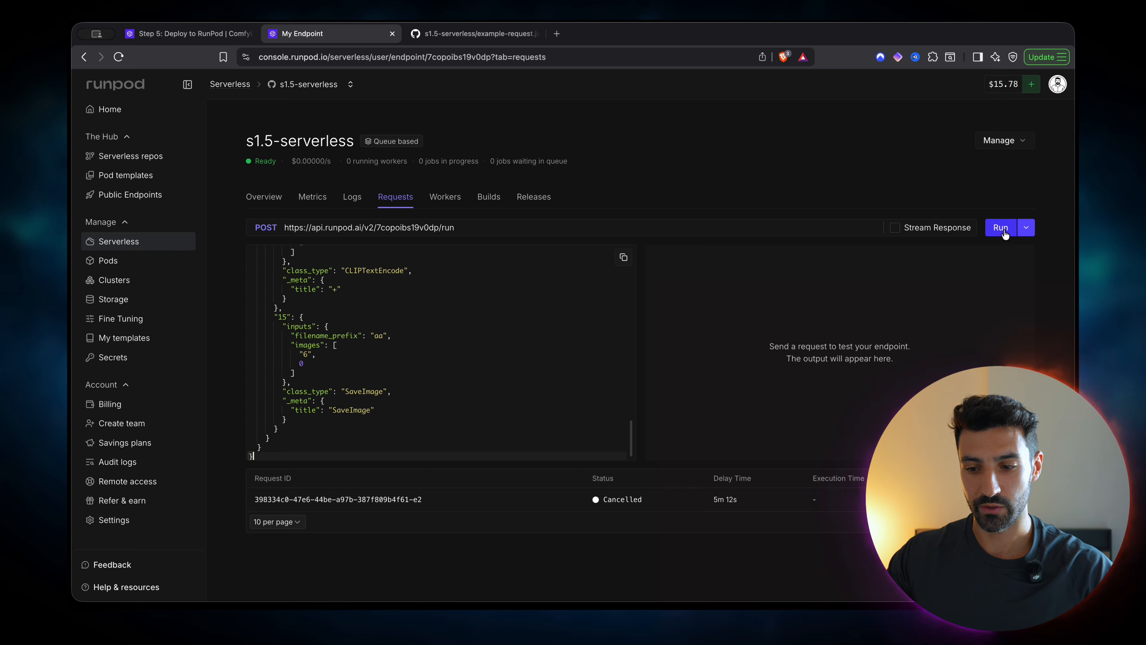
left_click(1001, 227)
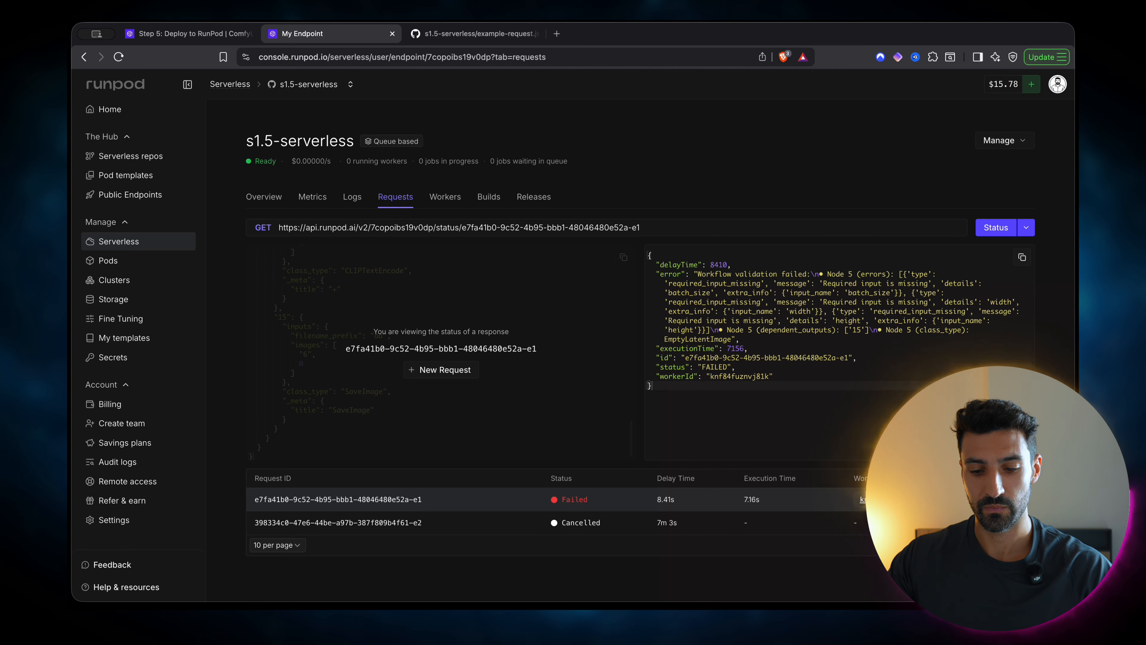
Examine the latest request's status, delay time and error response, including which workflow node the error refers to.
left_click_drag(656, 505, 675, 511)
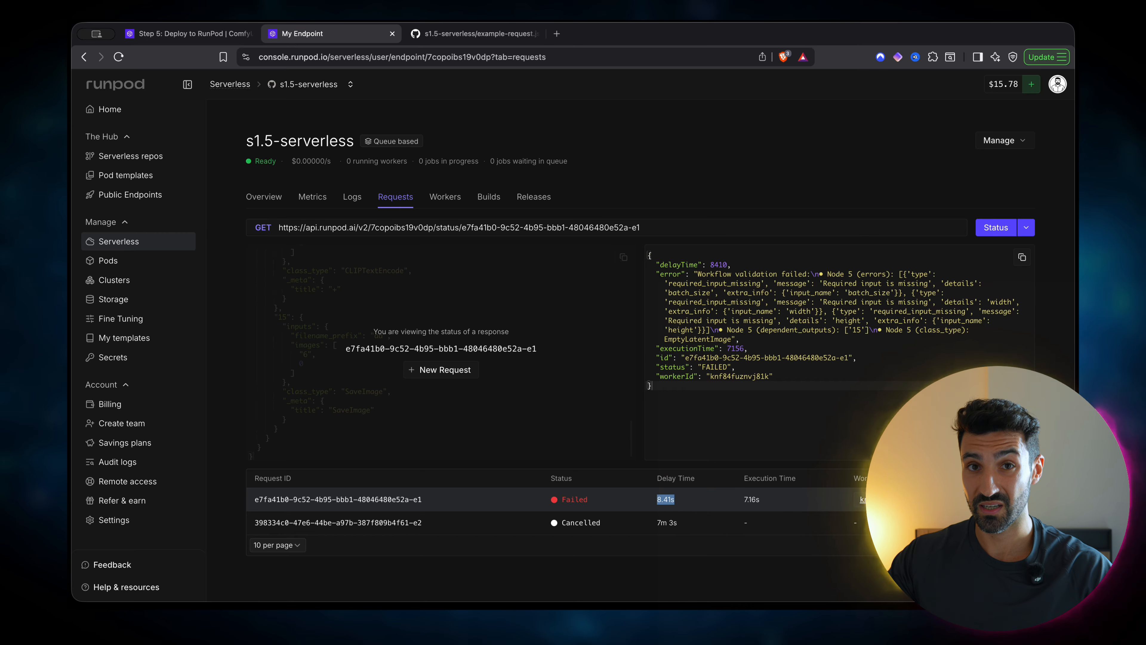
left_click(674, 512)
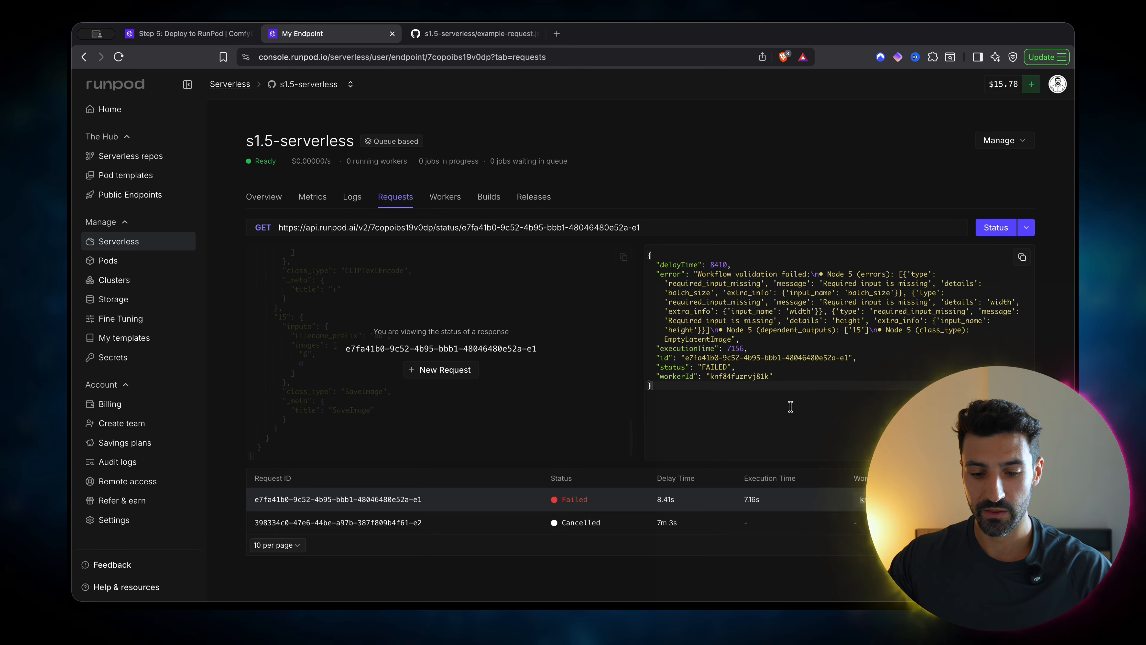
left_click_drag(587, 505, 555, 505)
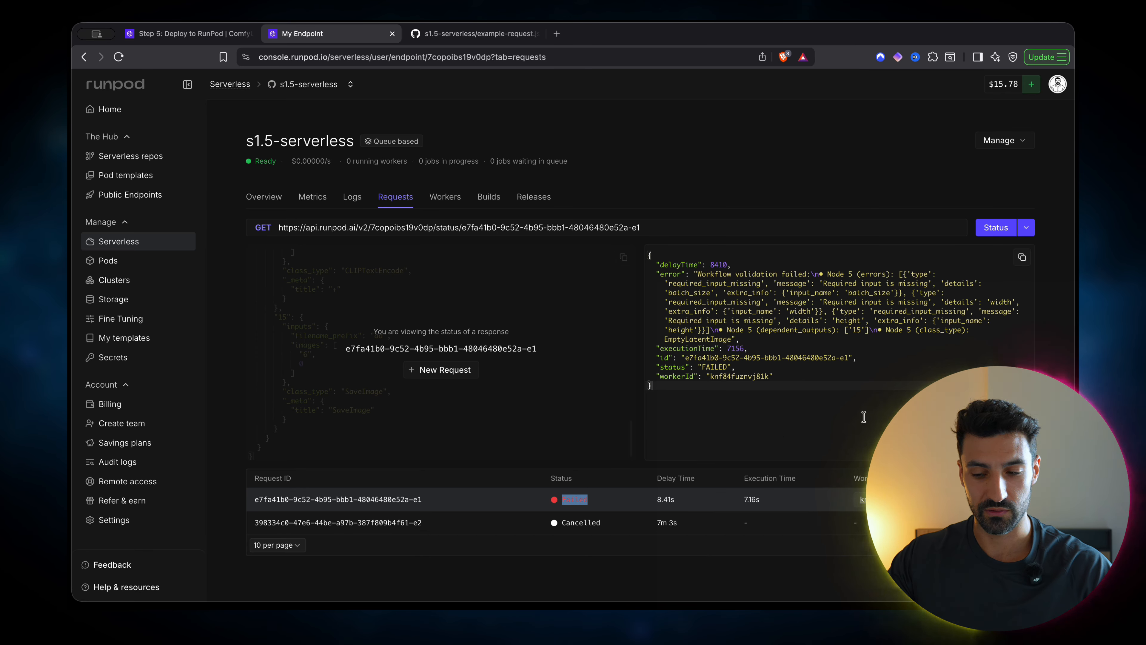
left_click_drag(677, 505, 659, 505)
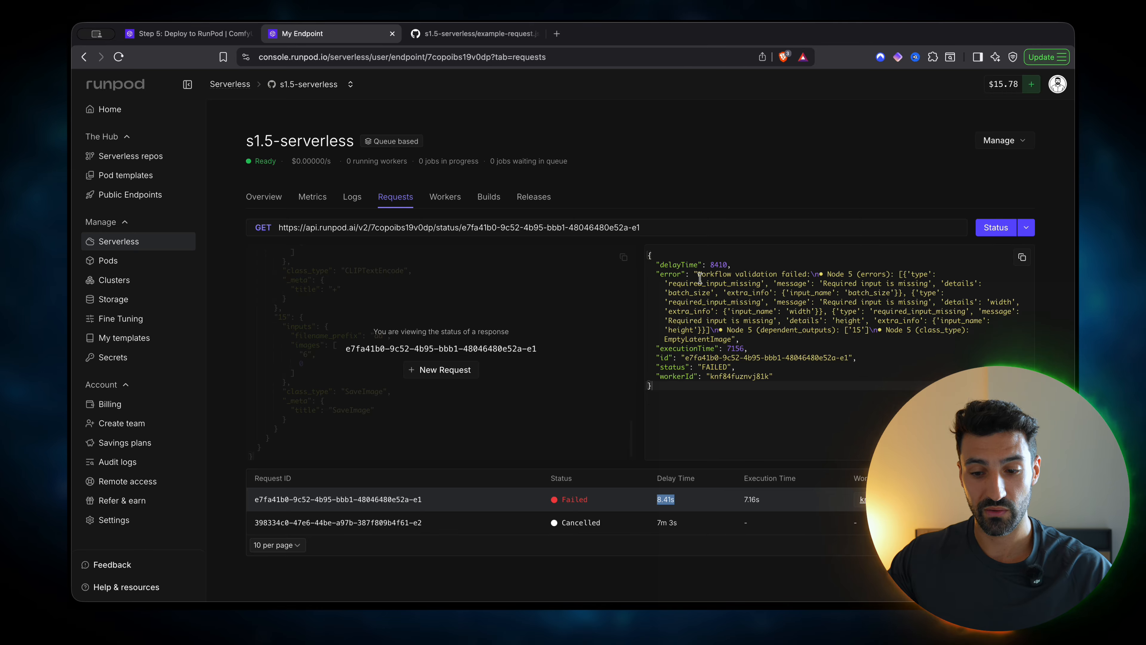
left_click_drag(699, 278, 975, 321)
left_click(975, 321)
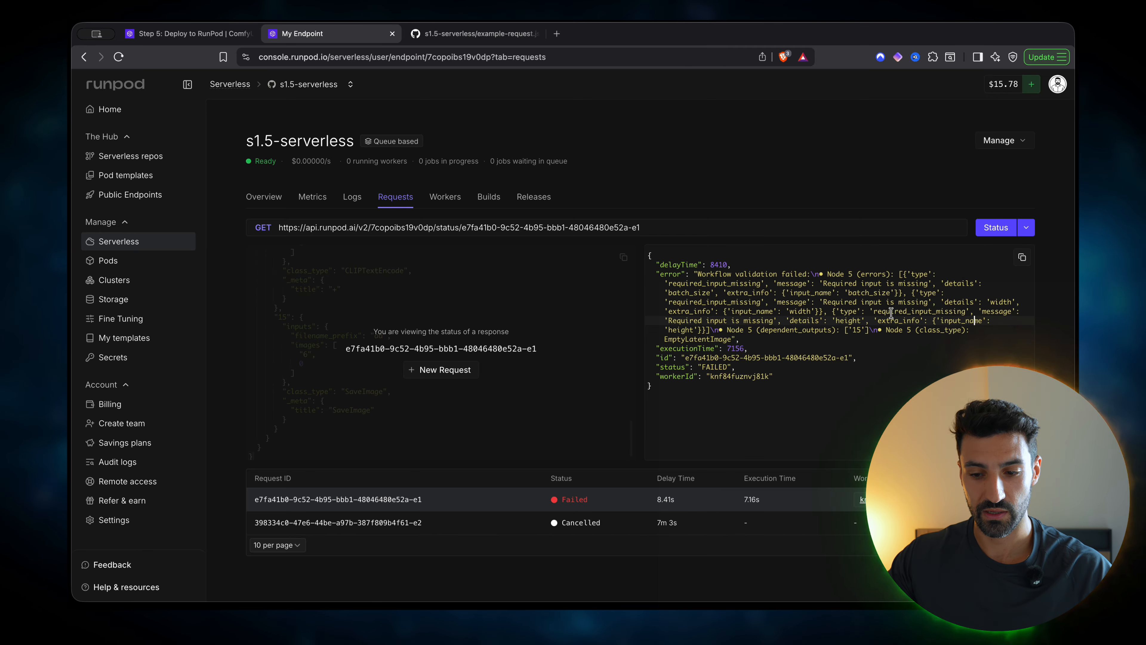
left_click_drag(828, 274, 853, 274)
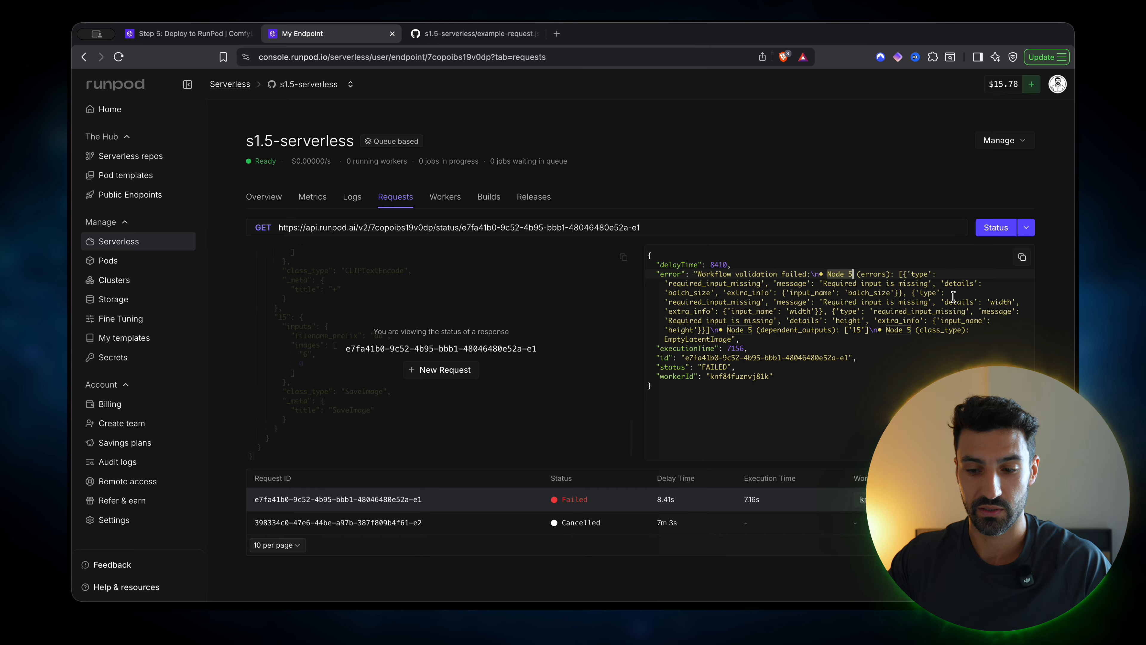
Start a new request and examine the inputs and class type of node "5" in the request JSON.
left_click(468, 373)
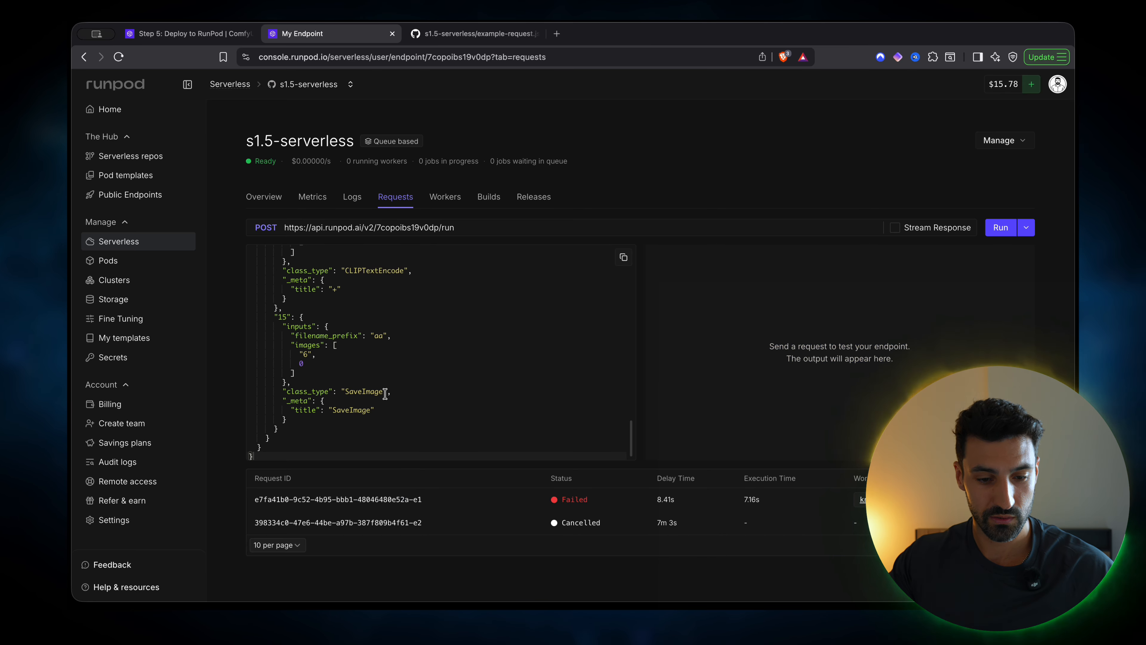
scroll(447, 370, "up", 3)
left_click(432, 345)
scroll(432, 348, "up", 5)
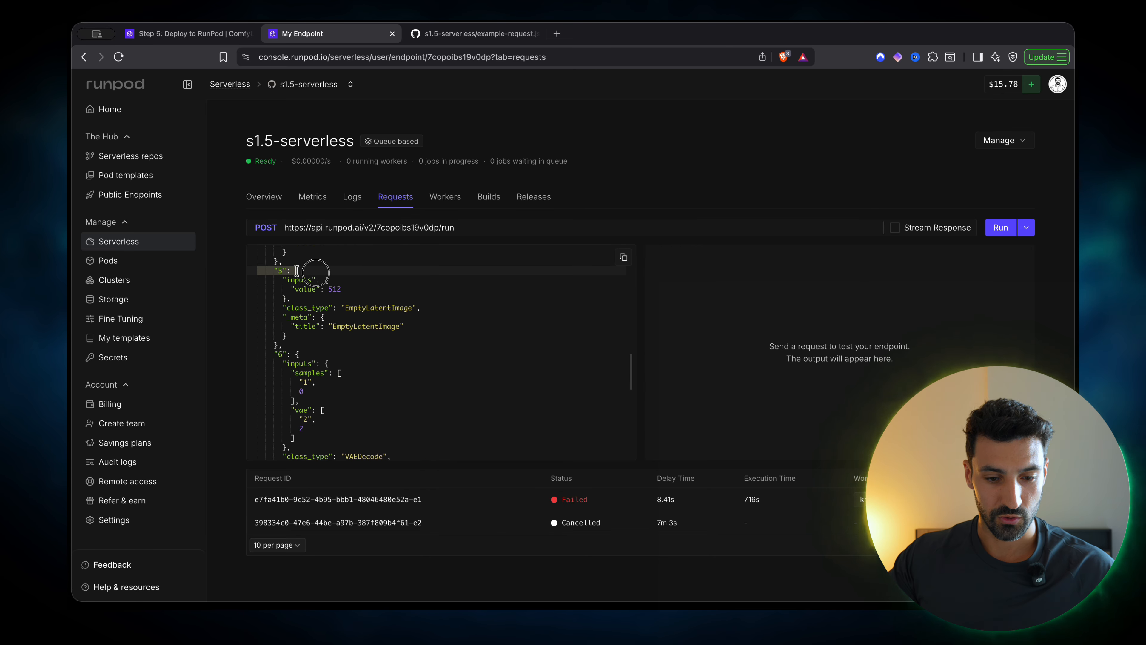
left_click_drag(361, 270, 257, 271)
left_click(392, 280)
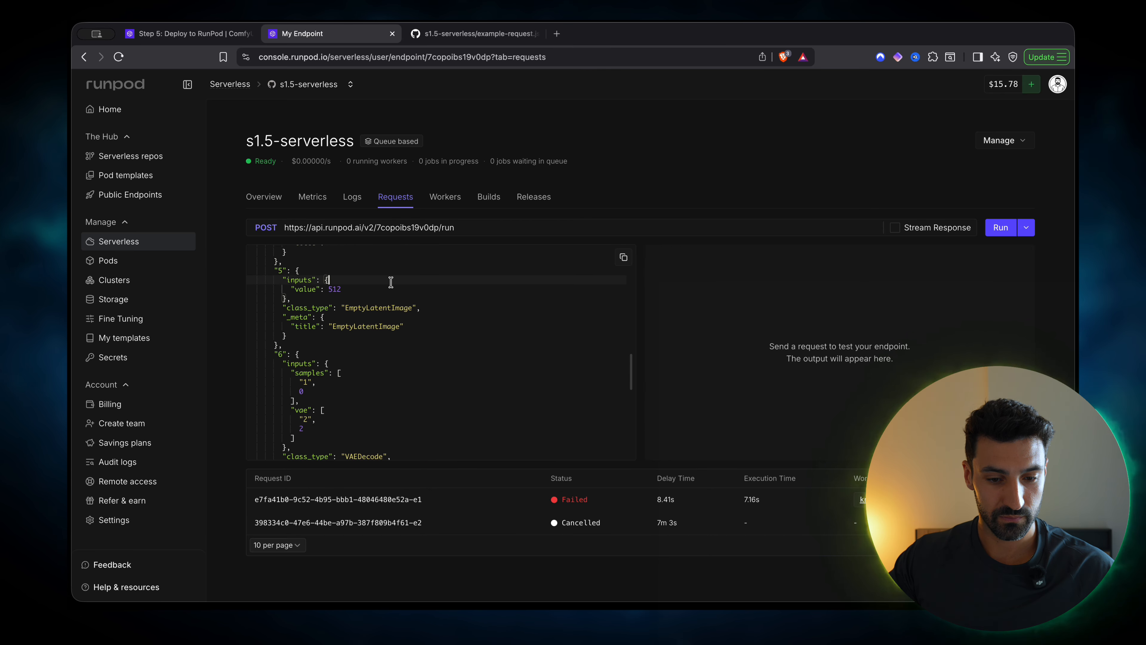
left_click_drag(283, 289, 359, 291)
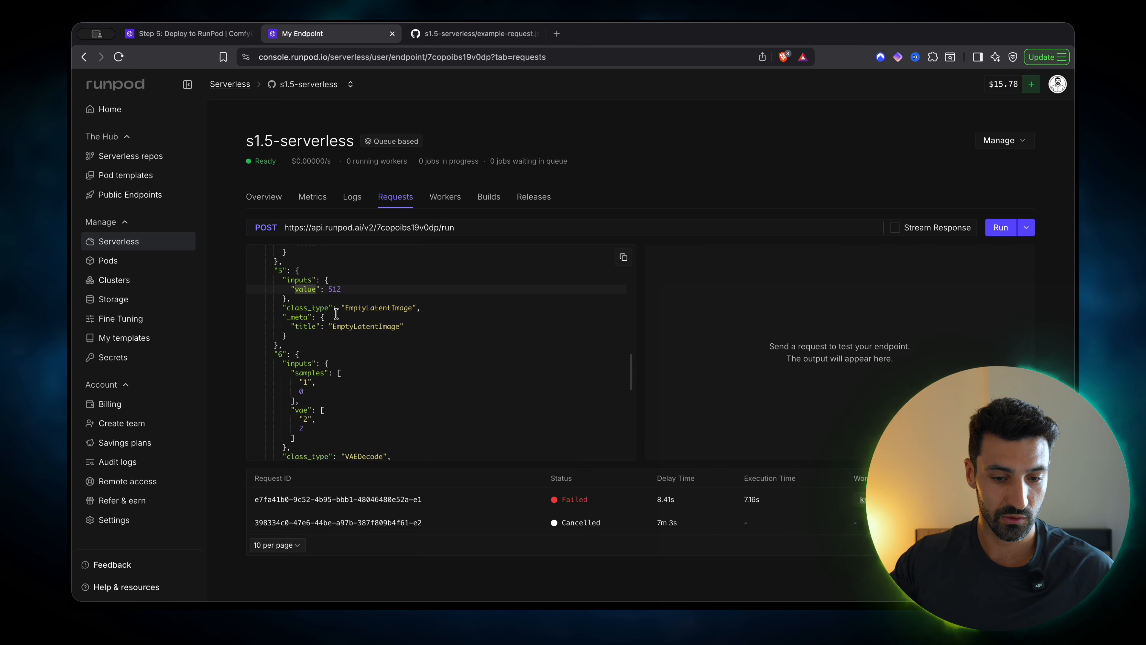
left_click(369, 308)
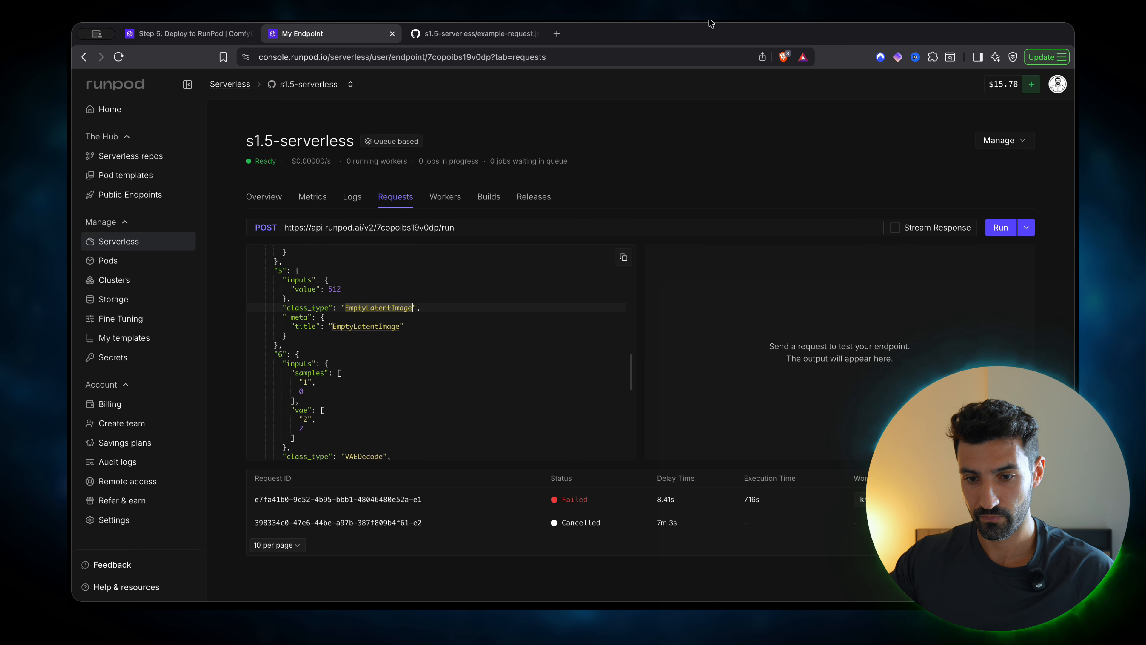
Switch to ComfyUI, open the node info of the Empty Latent Image node and examine its input parameters.
key("super+Tab")
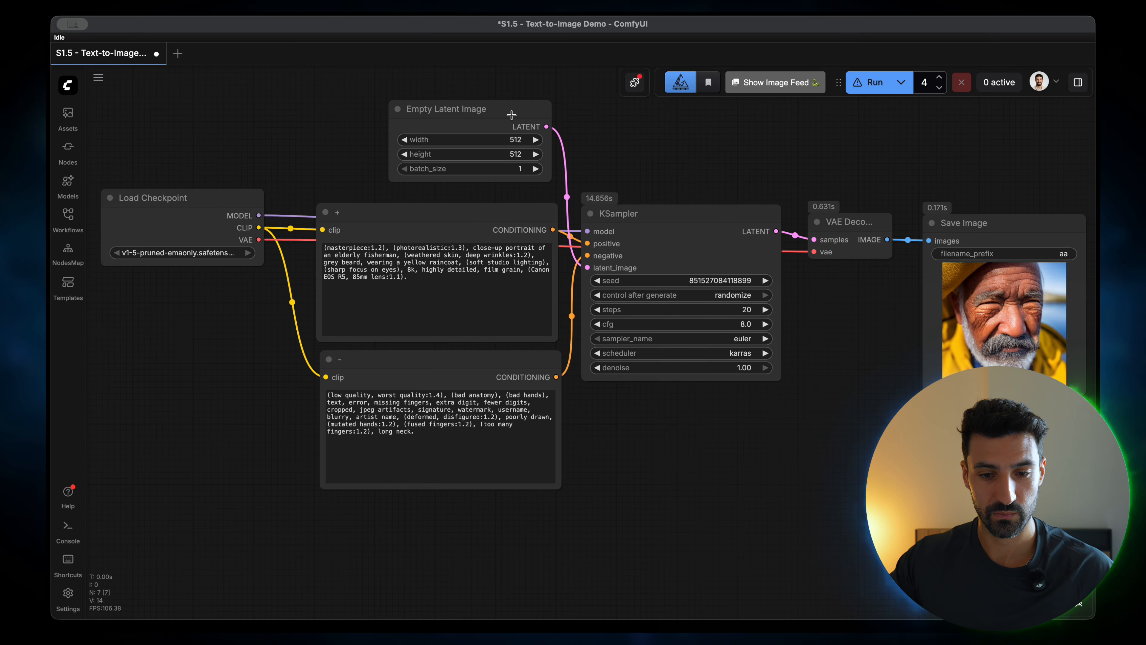
left_click_drag(511, 115, 478, 113)
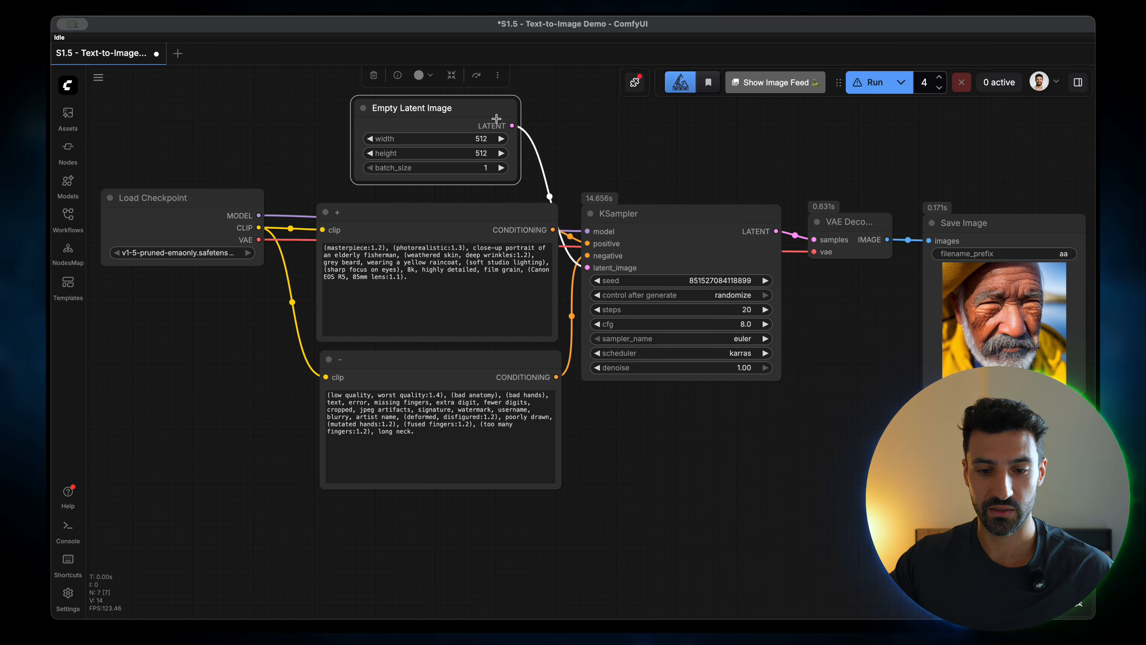
left_click(499, 75)
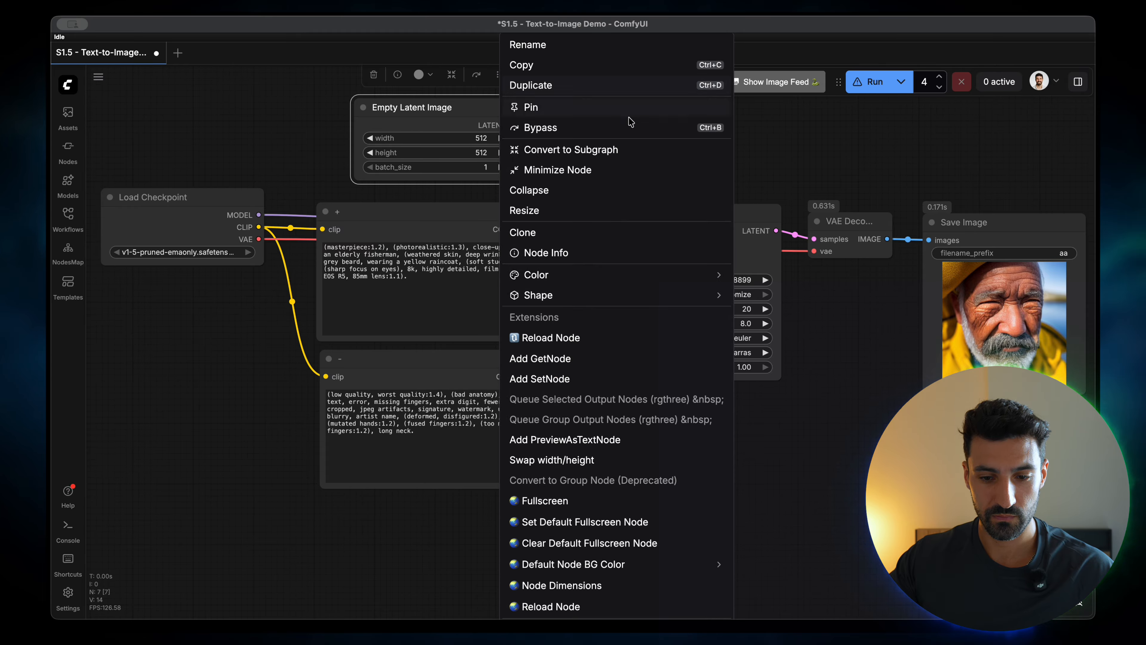
left_click(564, 253)
double_click(112, 205)
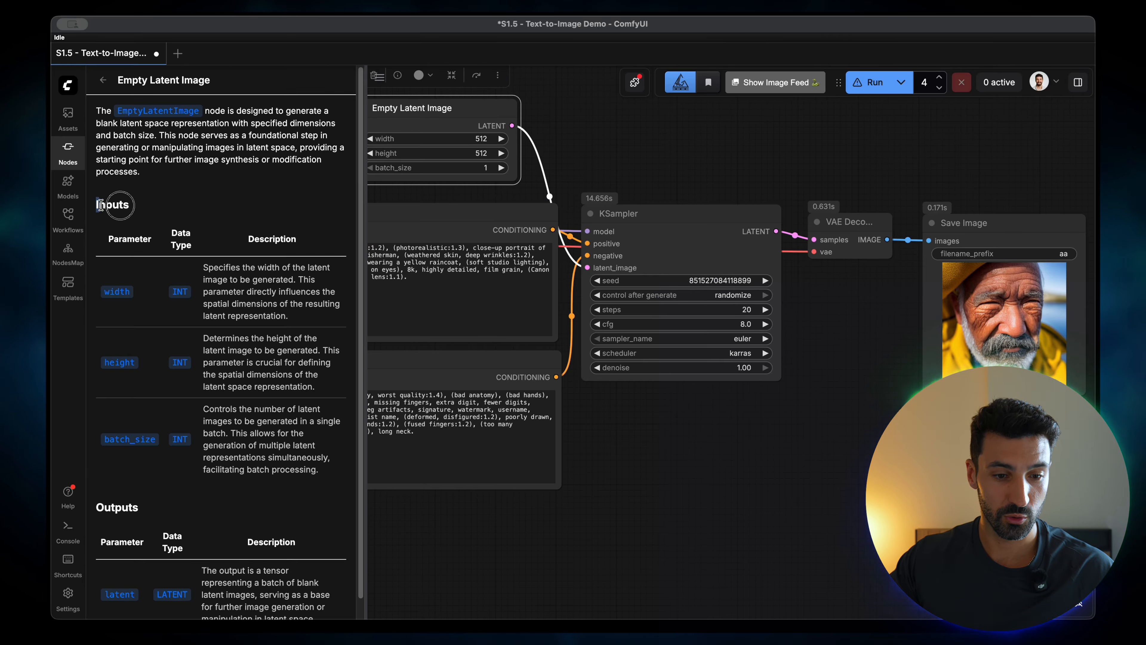
scroll(172, 214, "down", 1)
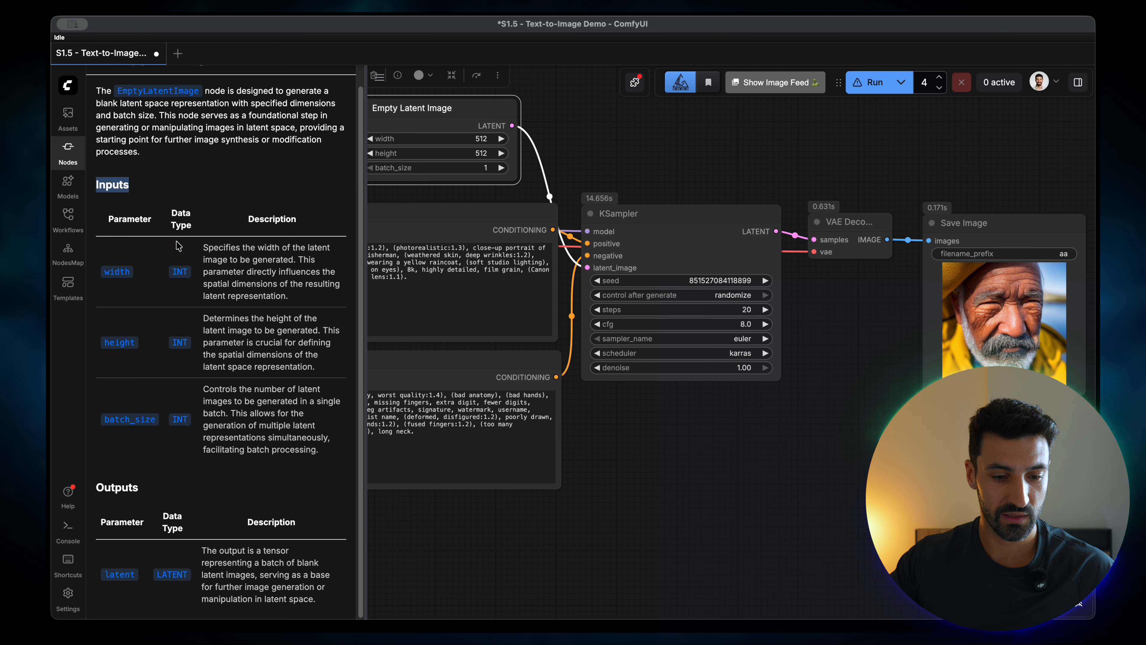
double_click(118, 272)
left_click(150, 342)
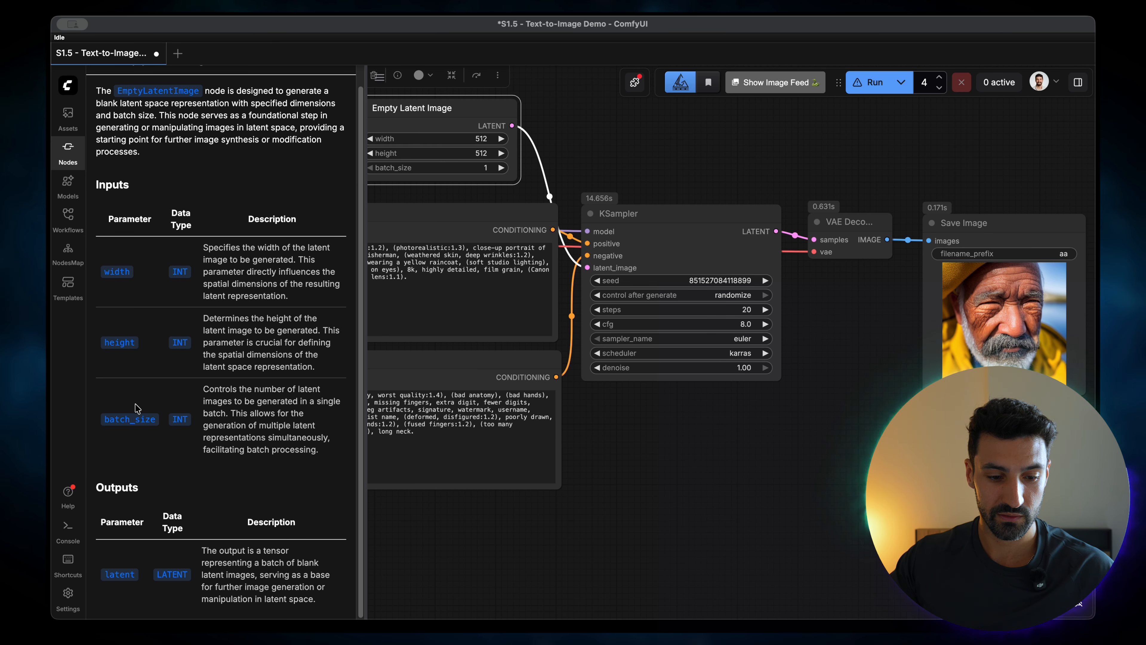
double_click(135, 421)
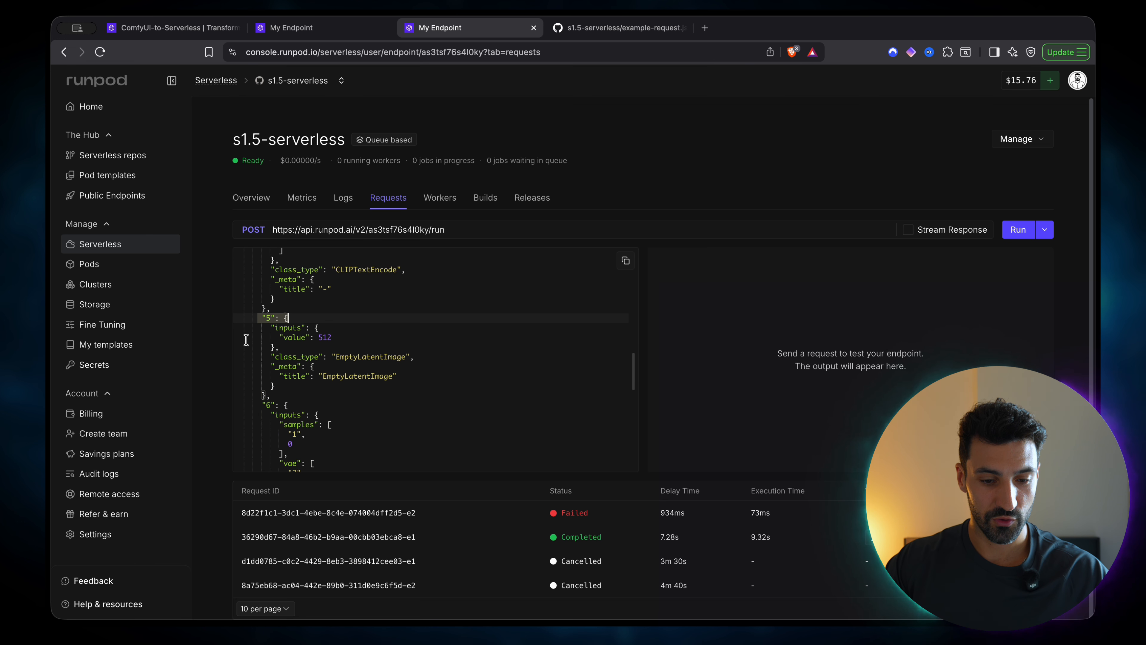
Replace the inputs of node "5" in the request JSON with height 512, width 512 and batch_size 1, and run the request.
left_click_drag(246, 340, 372, 338)
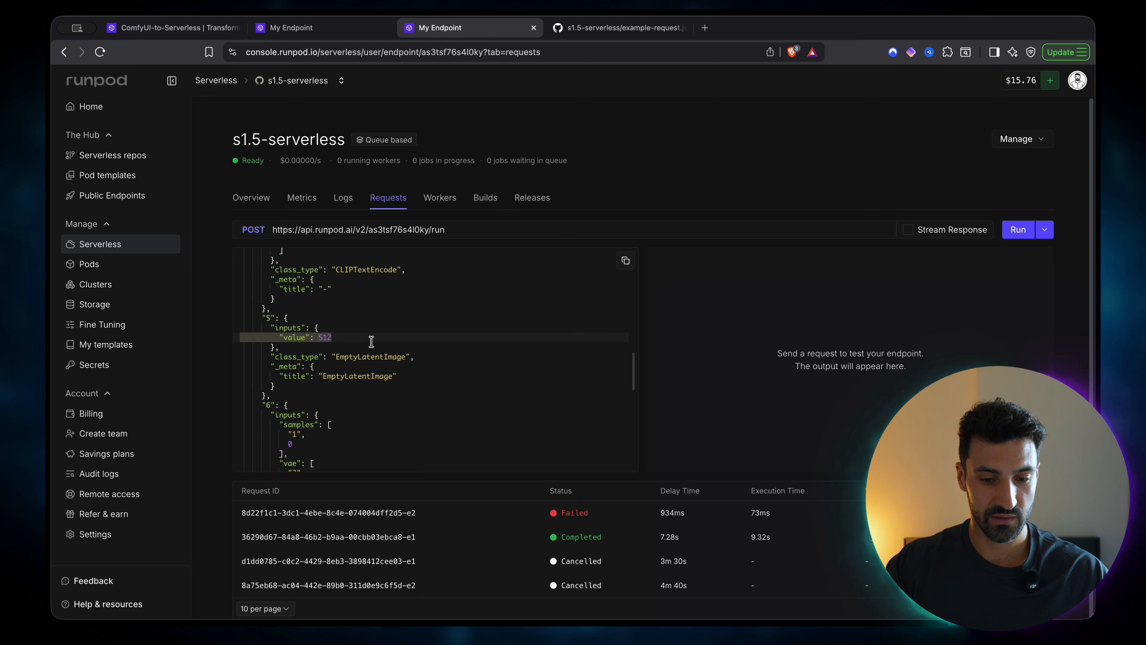
left_click(295, 339)
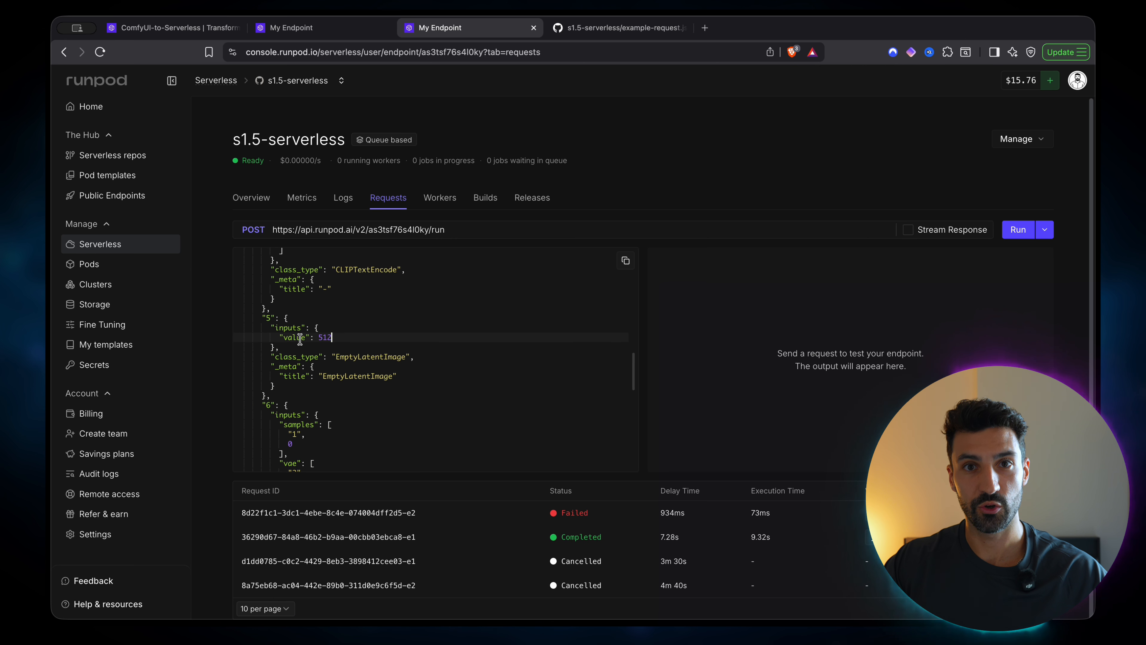
double_click(300, 339)
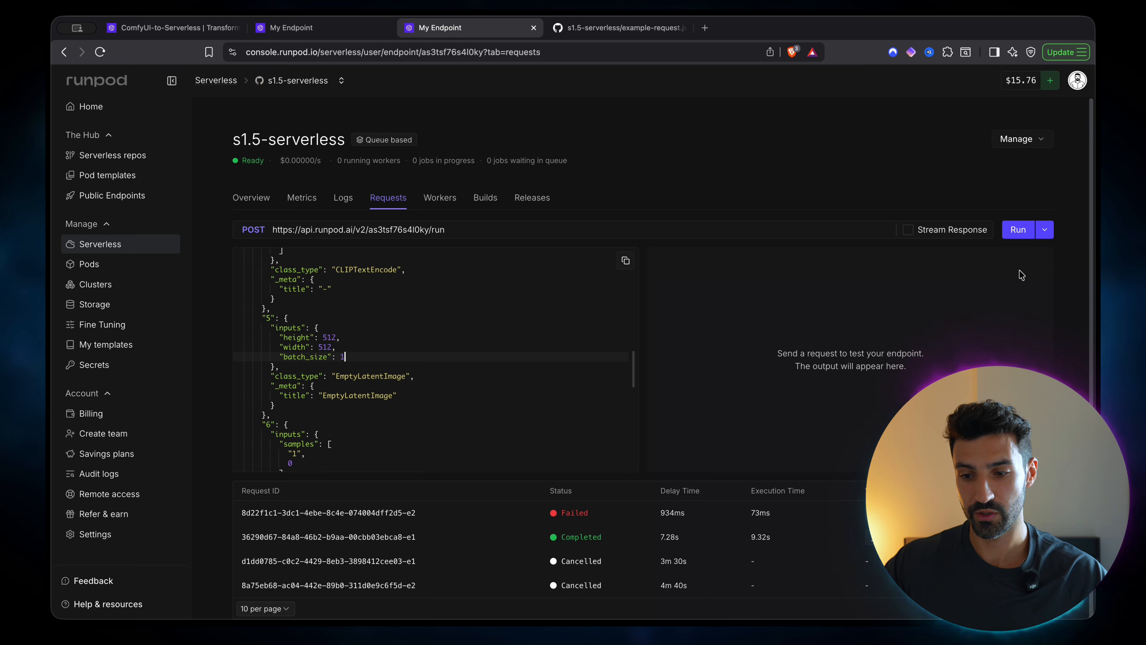
left_click(1019, 235)
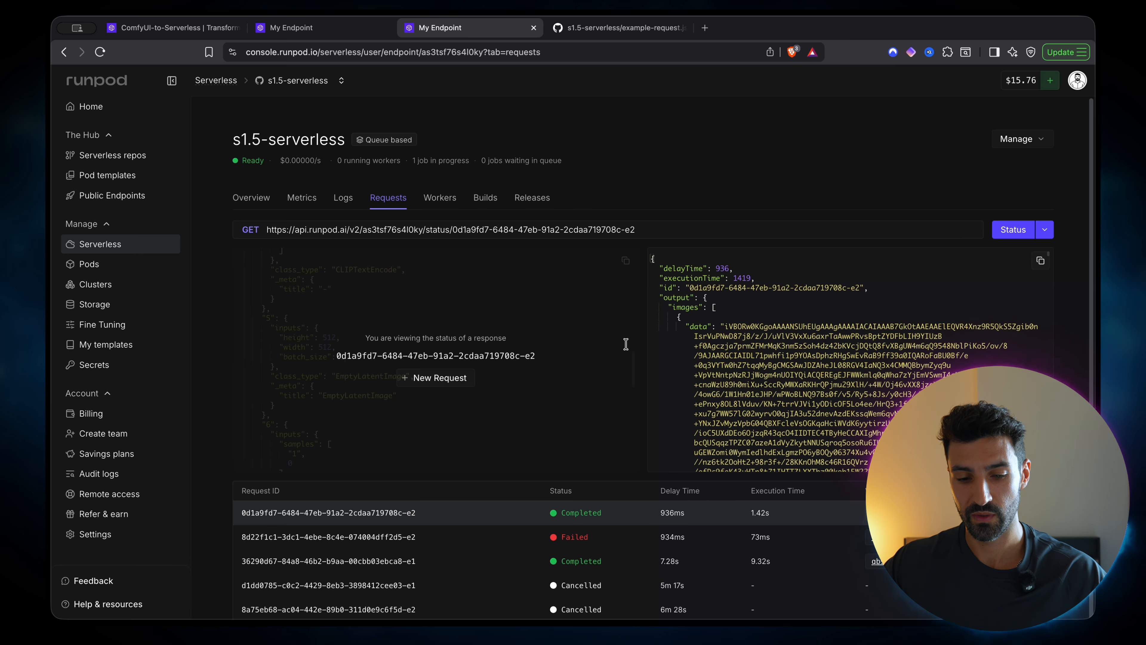
Start a new request and review the height, width and batch_size inputs of node "5" in the request JSON.
left_click(454, 377)
left_click(276, 338)
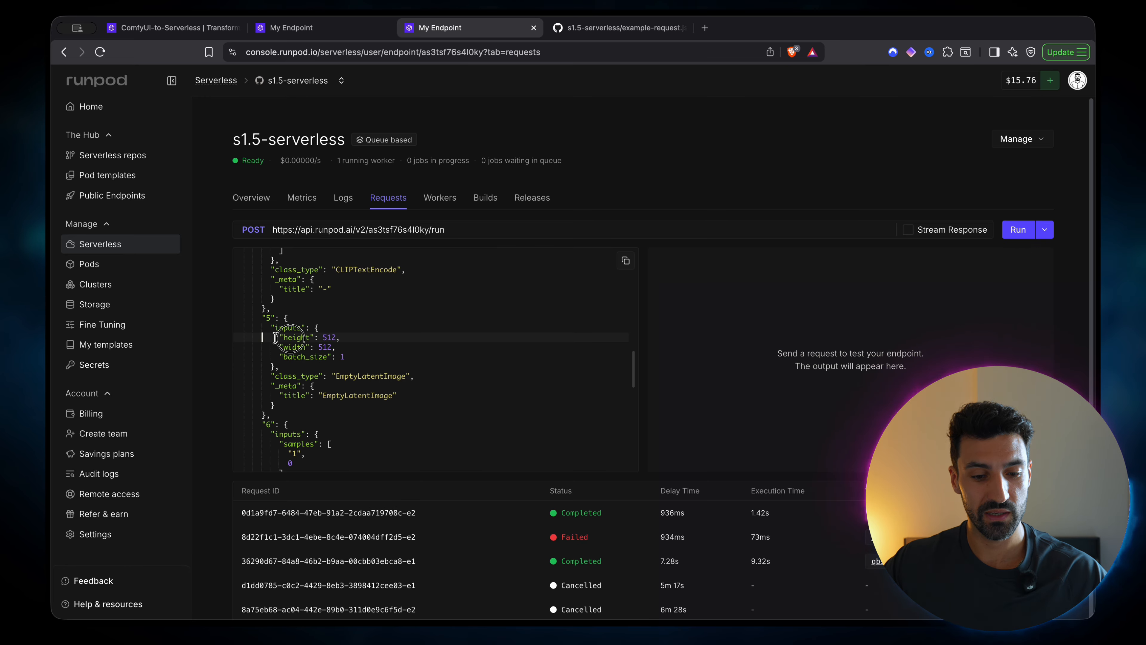
left_click(432, 365)
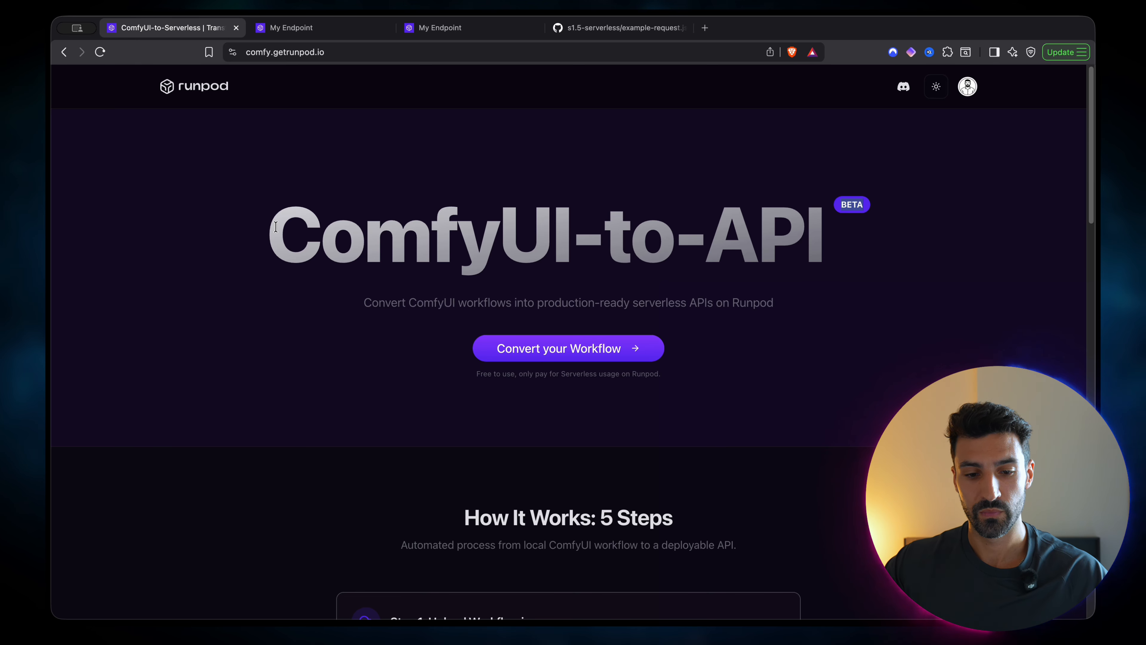
Review the ComfyUI-to-API page's heading, and examine the Base64 text and decoded image in the Base64 to Image converter.
left_click_drag(271, 226, 807, 238)
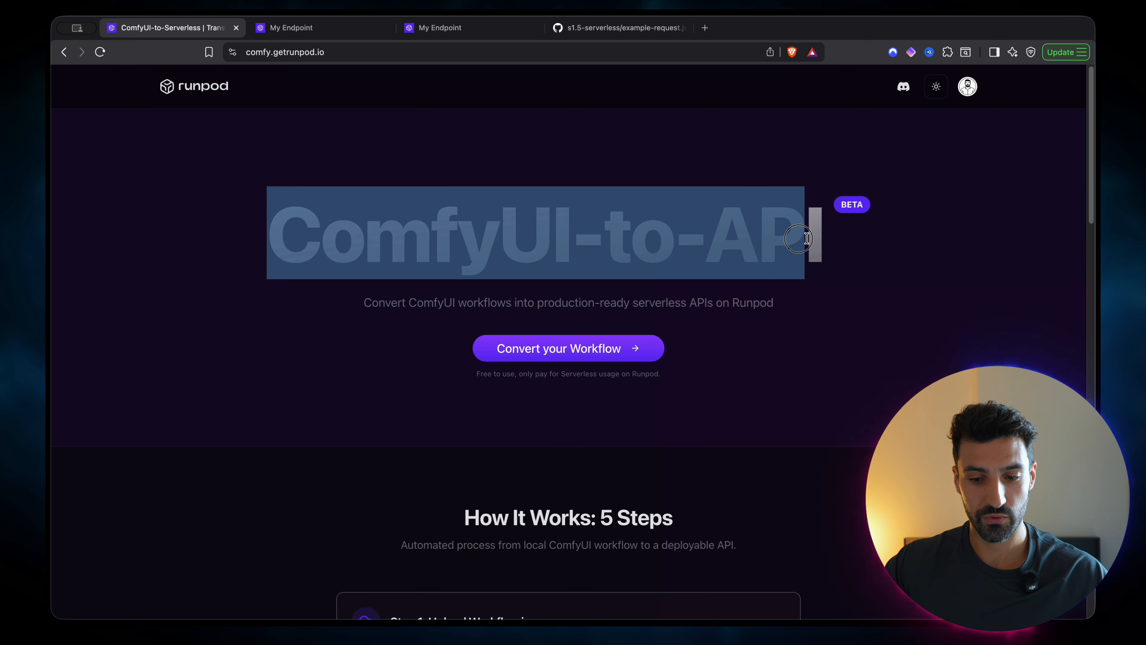
left_click(715, 245)
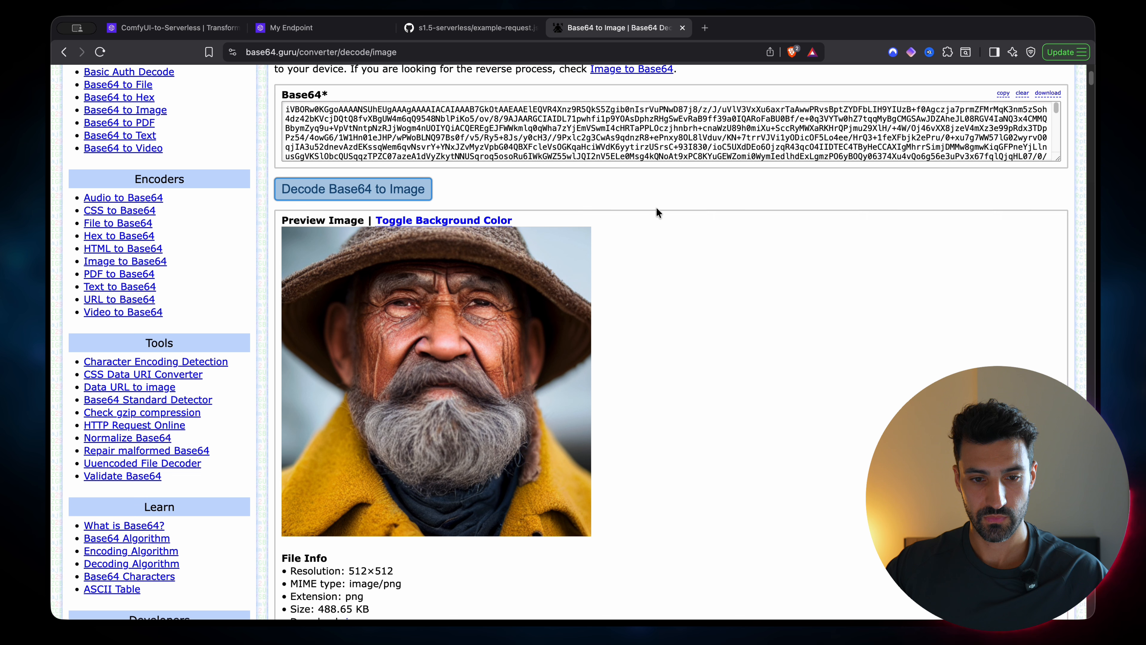
left_click_drag(360, 114, 638, 157)
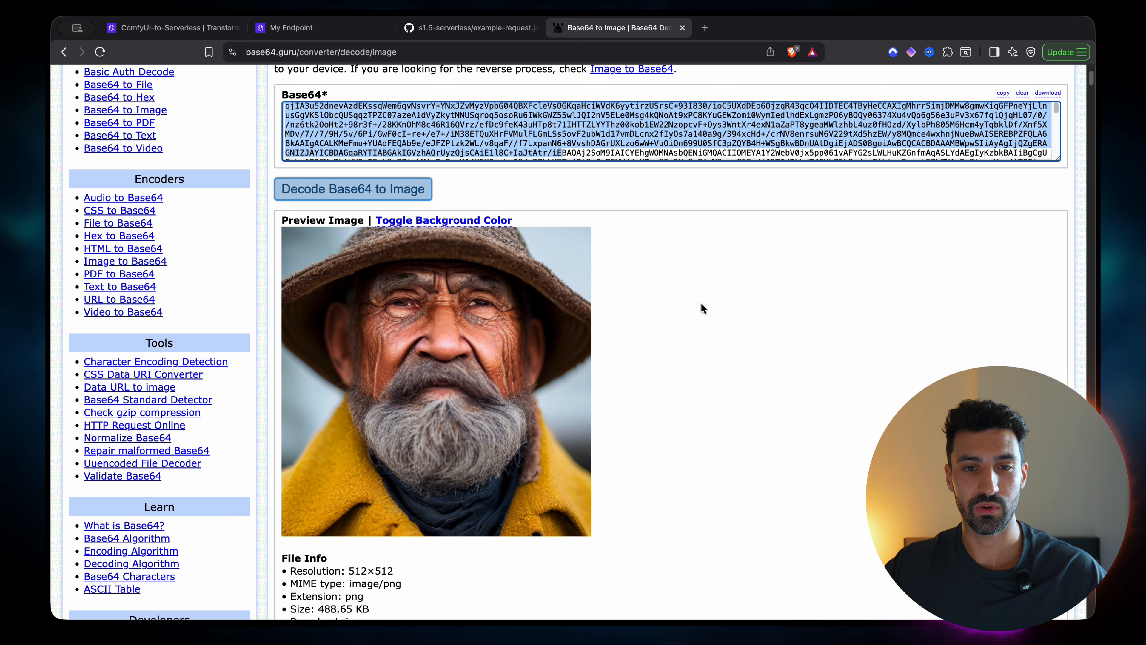
left_click(776, 327)
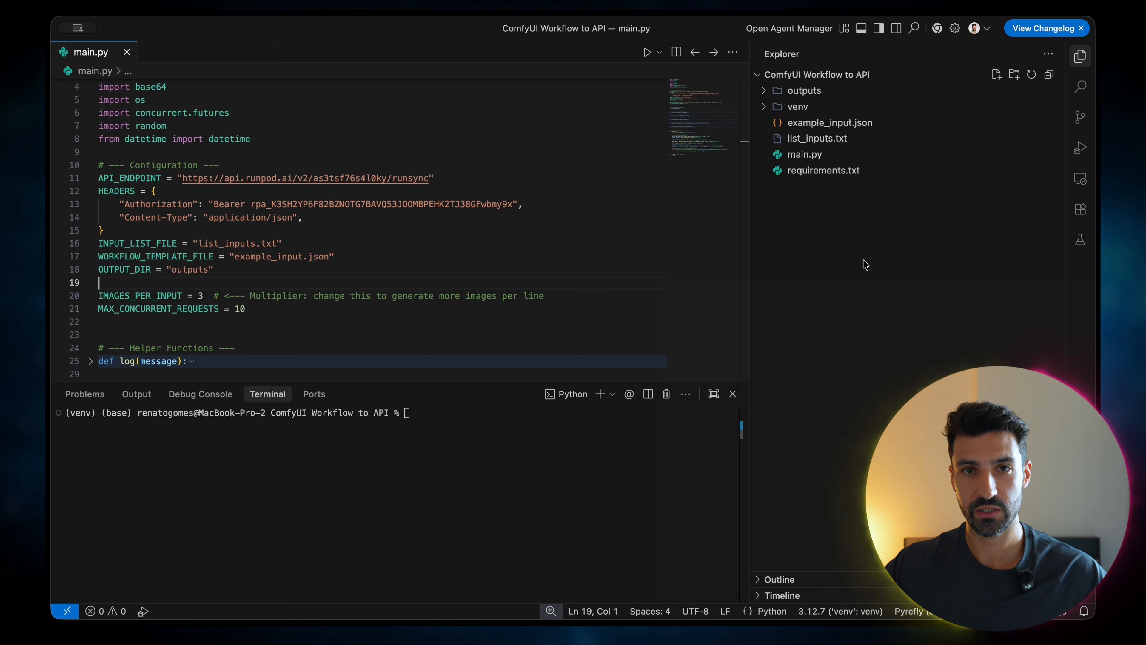
Switch to the code editor, check the contents of the outputs folder and examine the workflow in example_input.json.
left_click(856, 257)
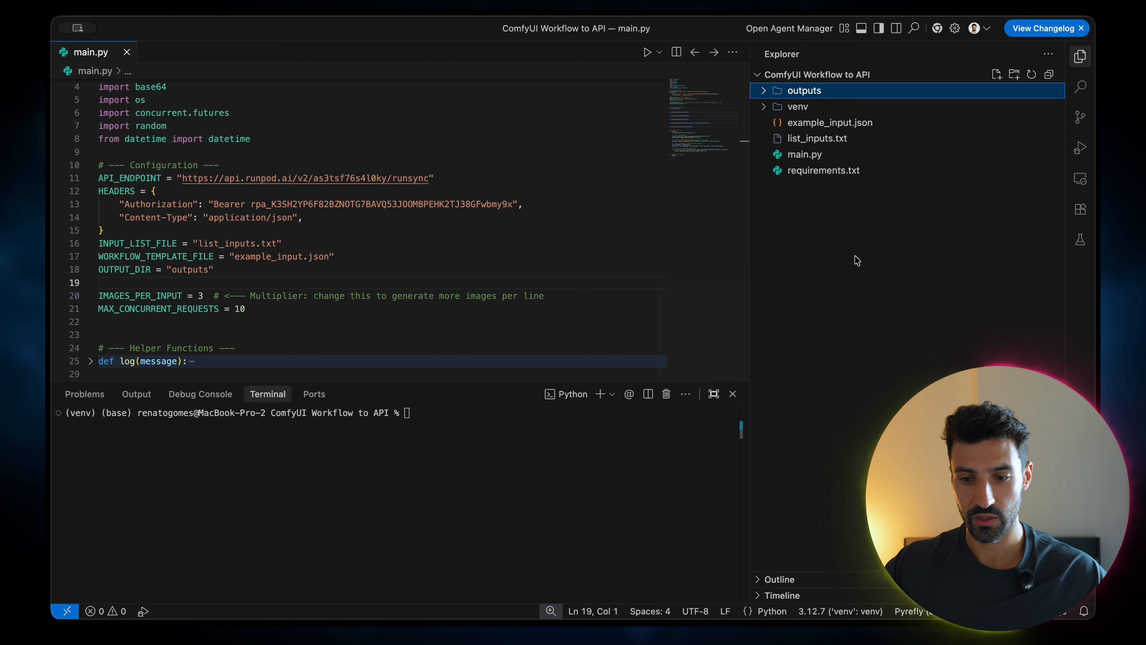
left_click(818, 92)
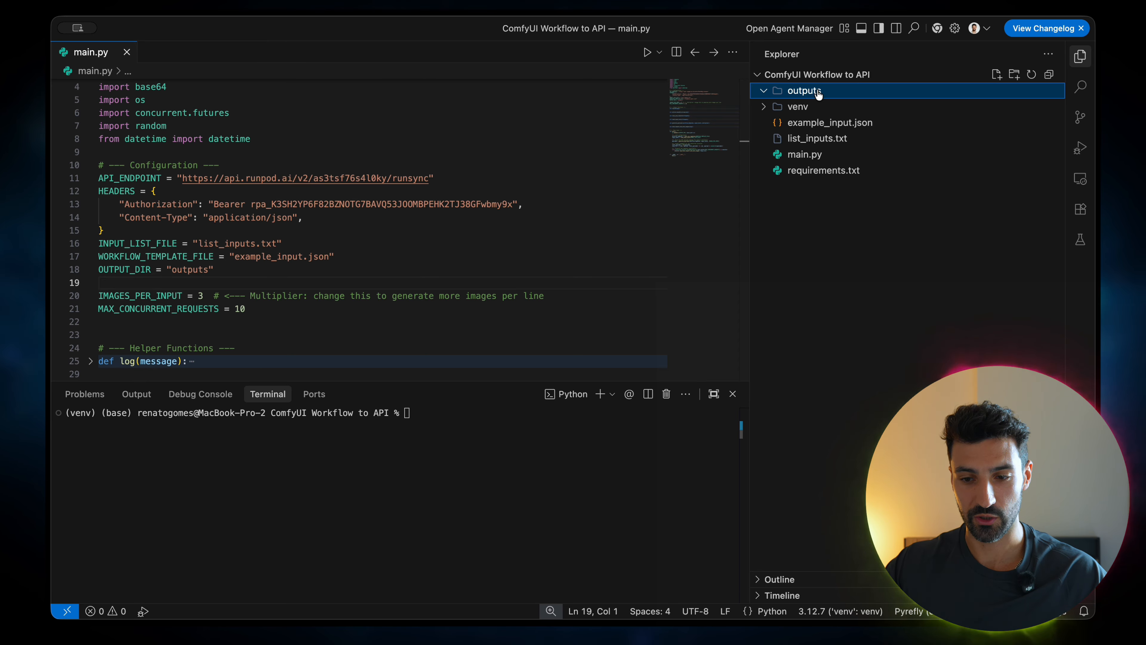
left_click(818, 91)
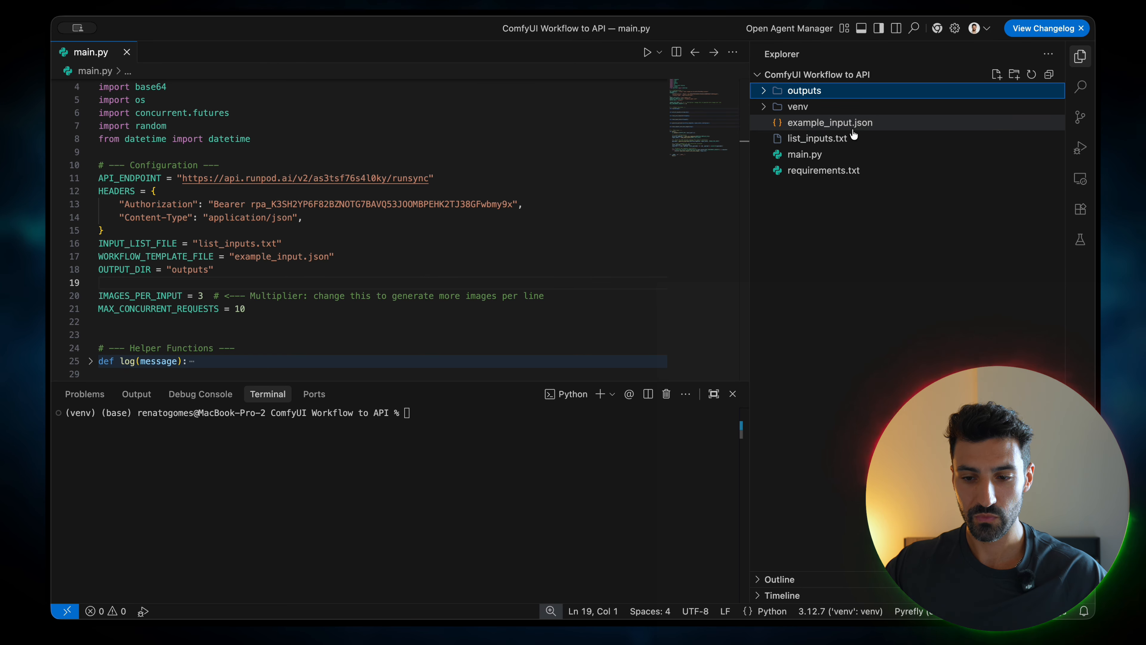
left_click(865, 129)
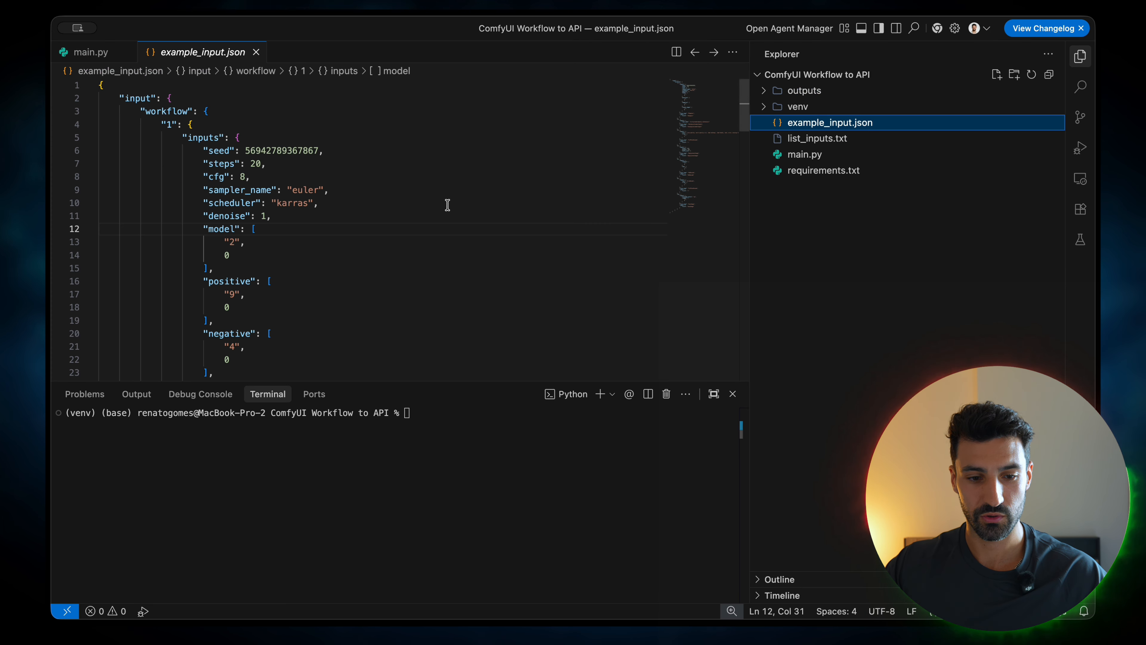
left_click(346, 229)
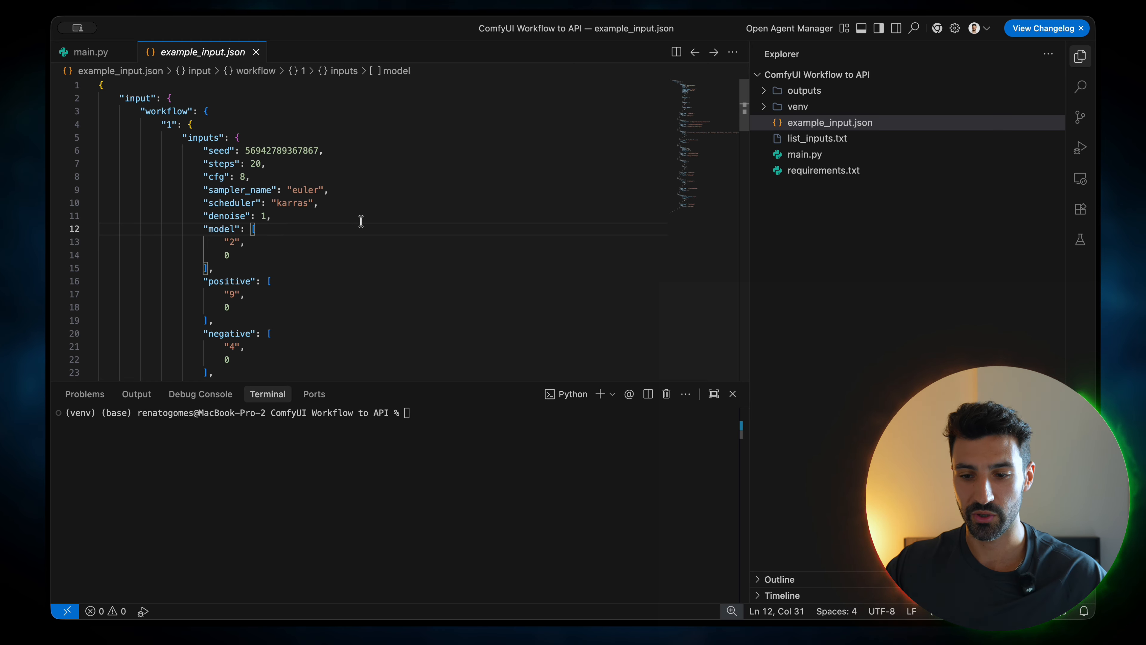
Read the prompts in list_inputs.txt from the start of each line, and look at main.py and requirements.txt.
left_click(844, 139)
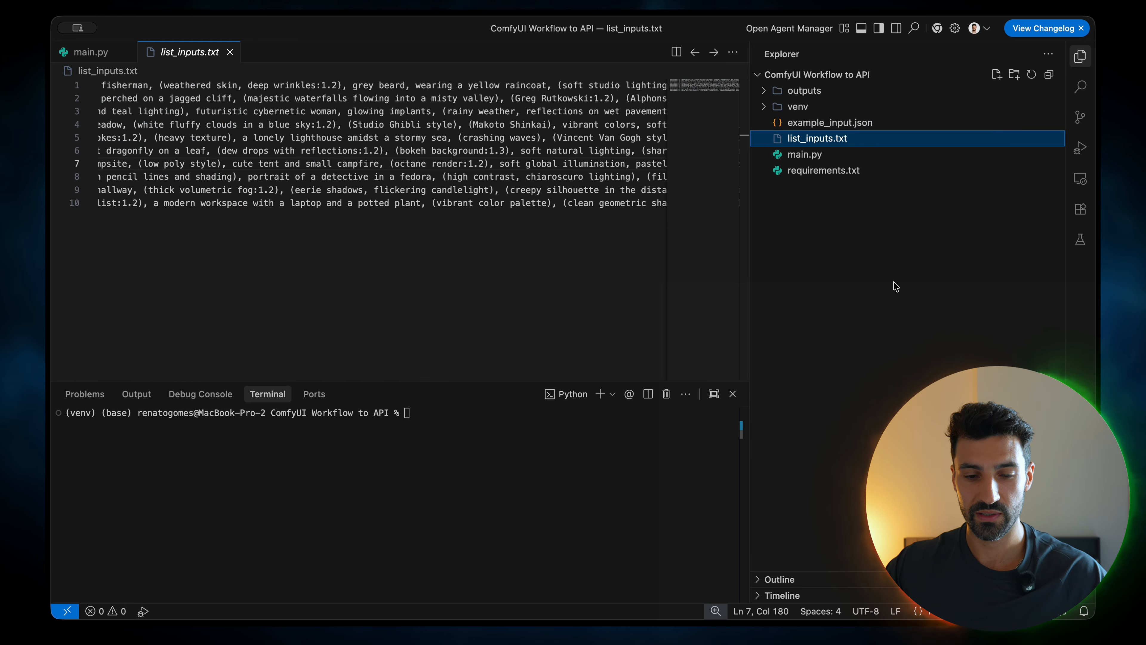
left_click(411, 164)
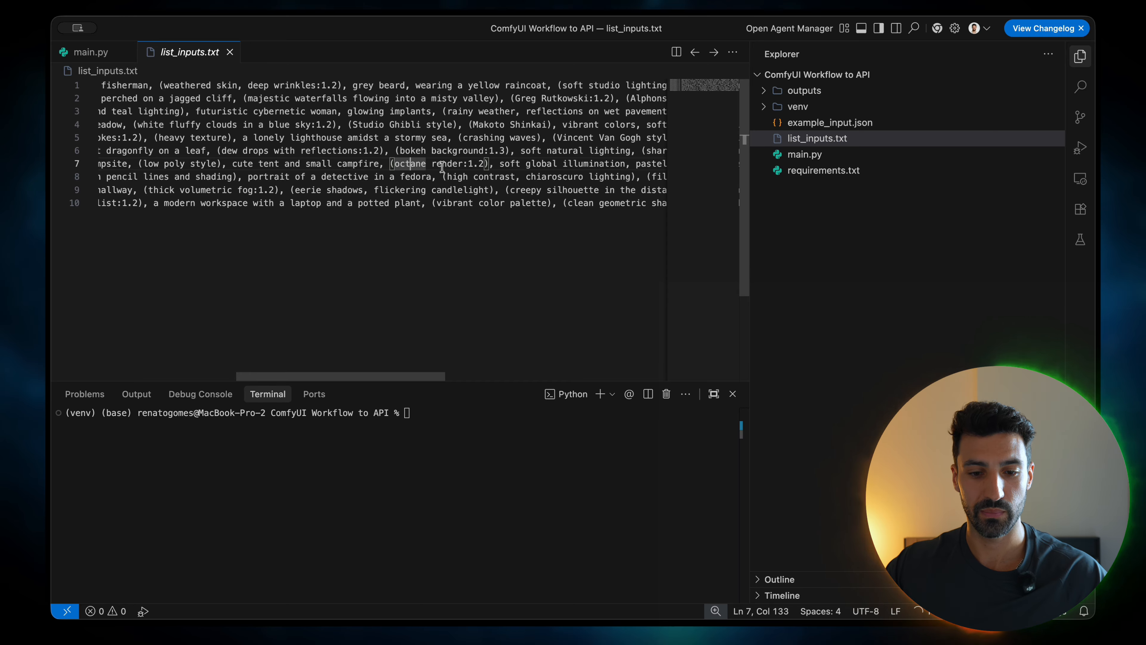
scroll(442, 167, "left", 8)
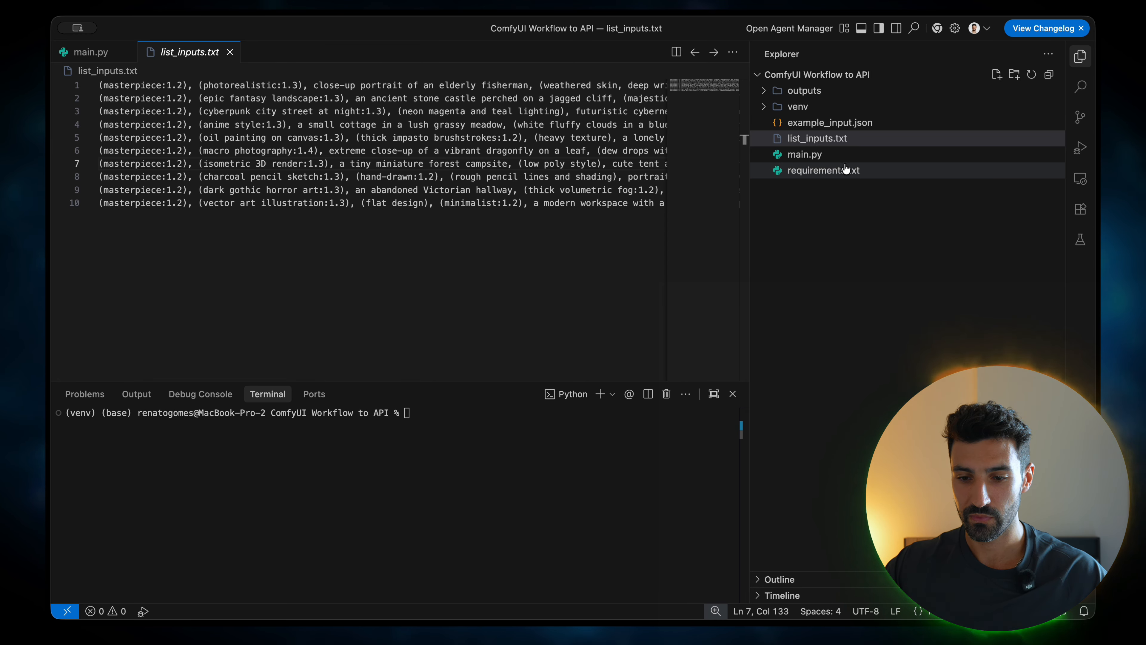
left_click(805, 154)
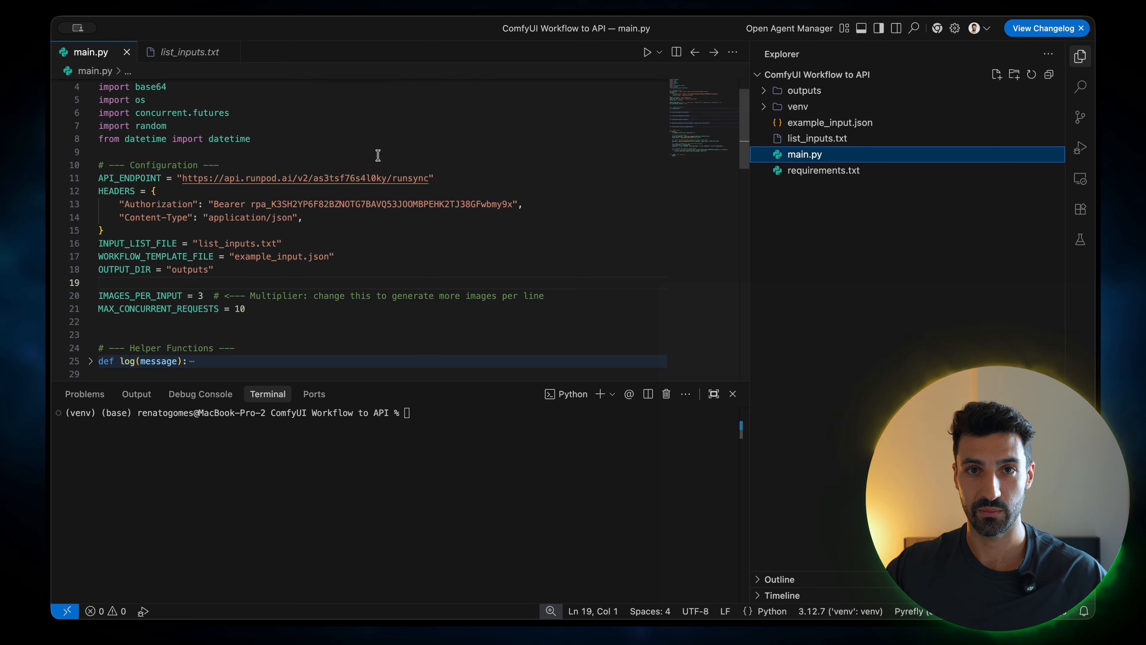
left_click(824, 170)
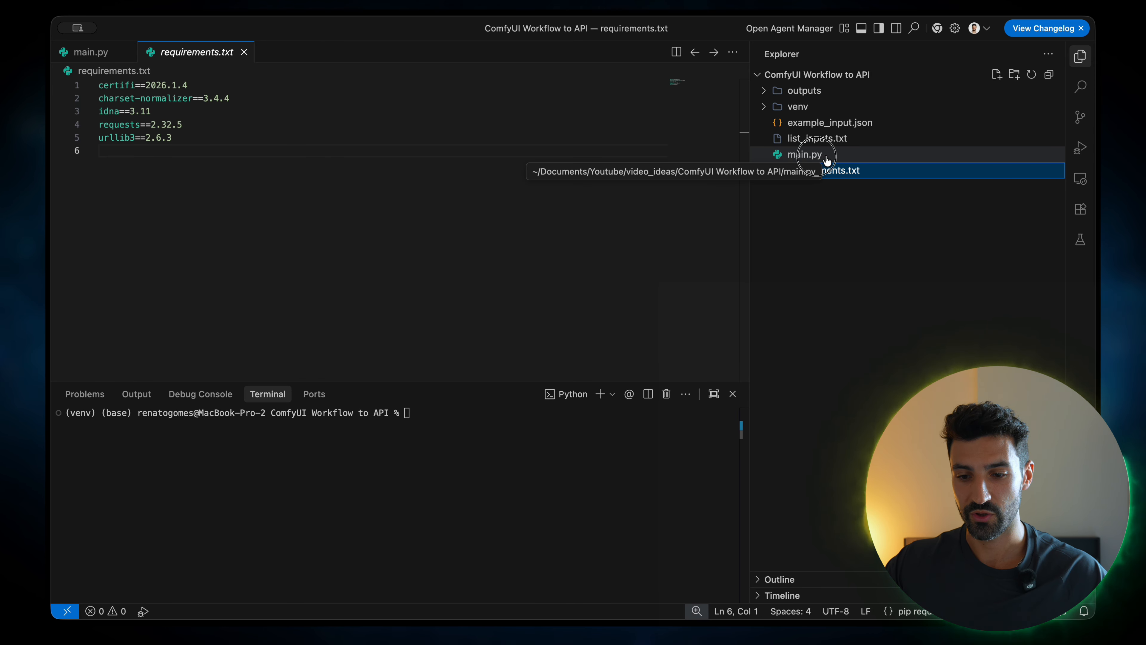
Examine the API_ENDPOINT and Authorization header lines in the configuration section of main.py.
left_click(813, 155)
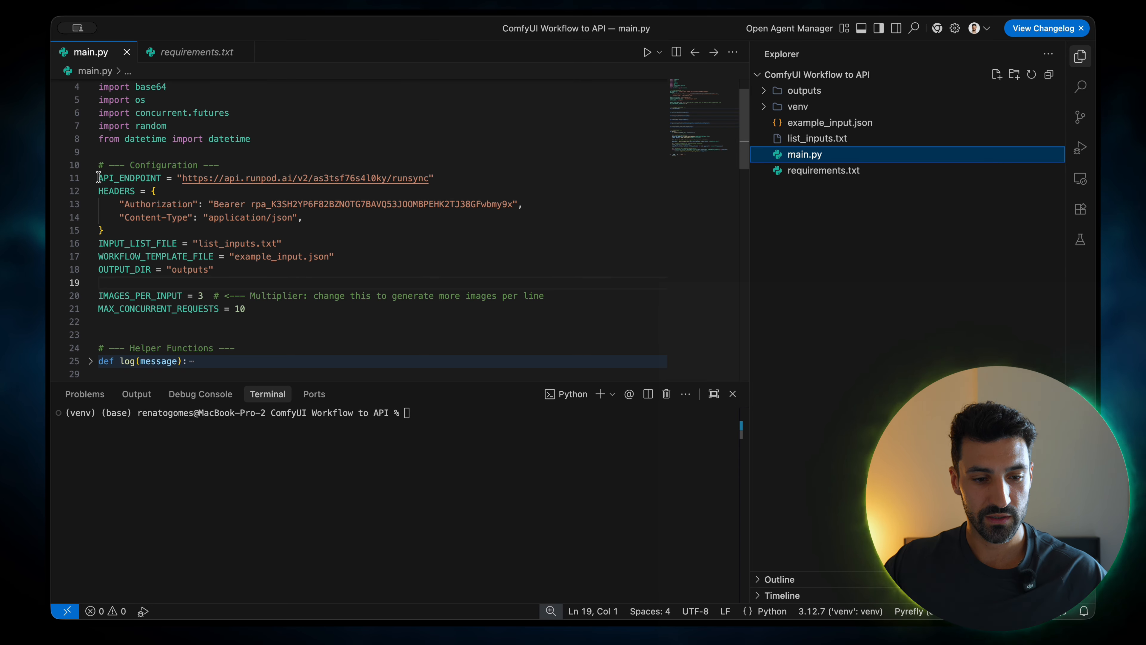
left_click_drag(99, 178, 434, 179)
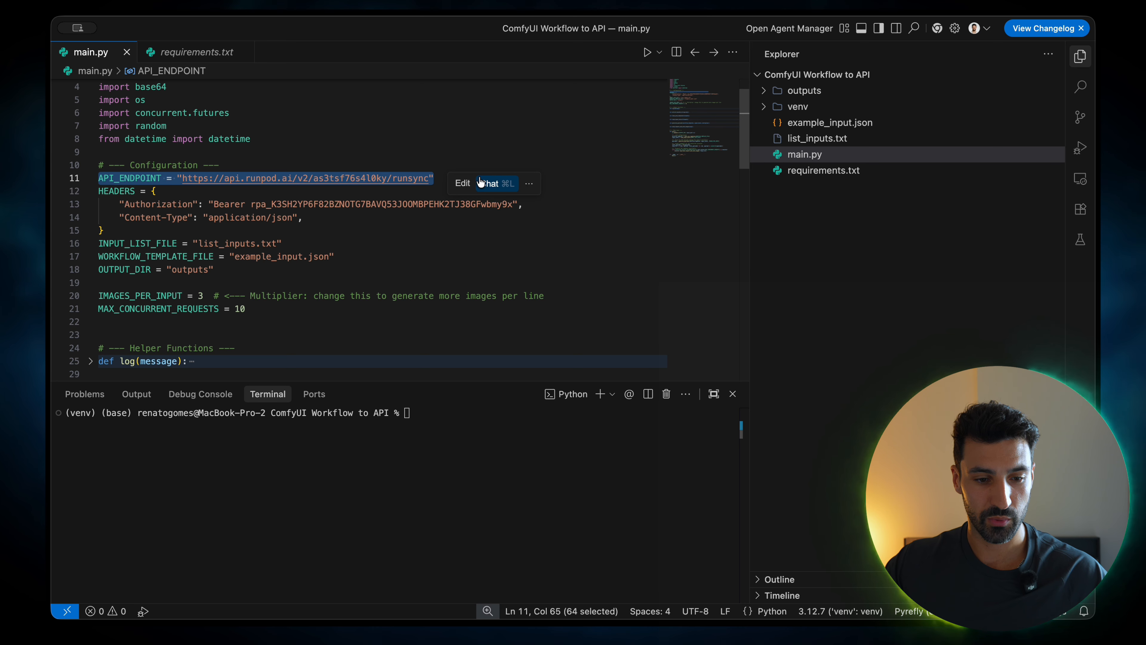
left_click(108, 152)
left_click_drag(116, 202, 524, 200)
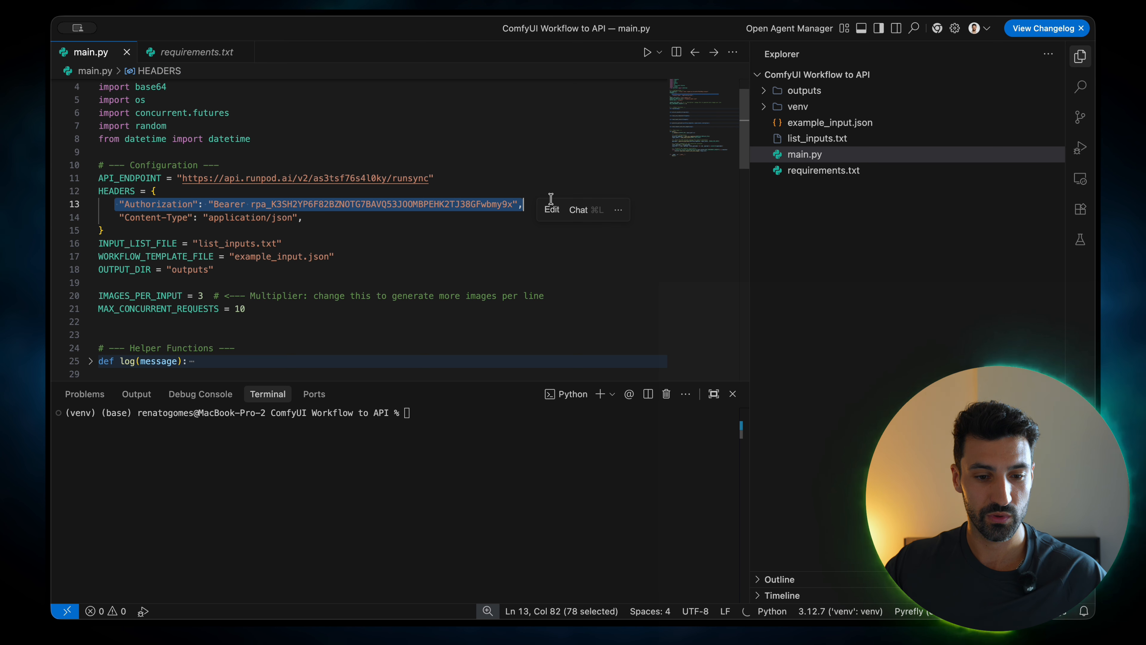
left_click(491, 180)
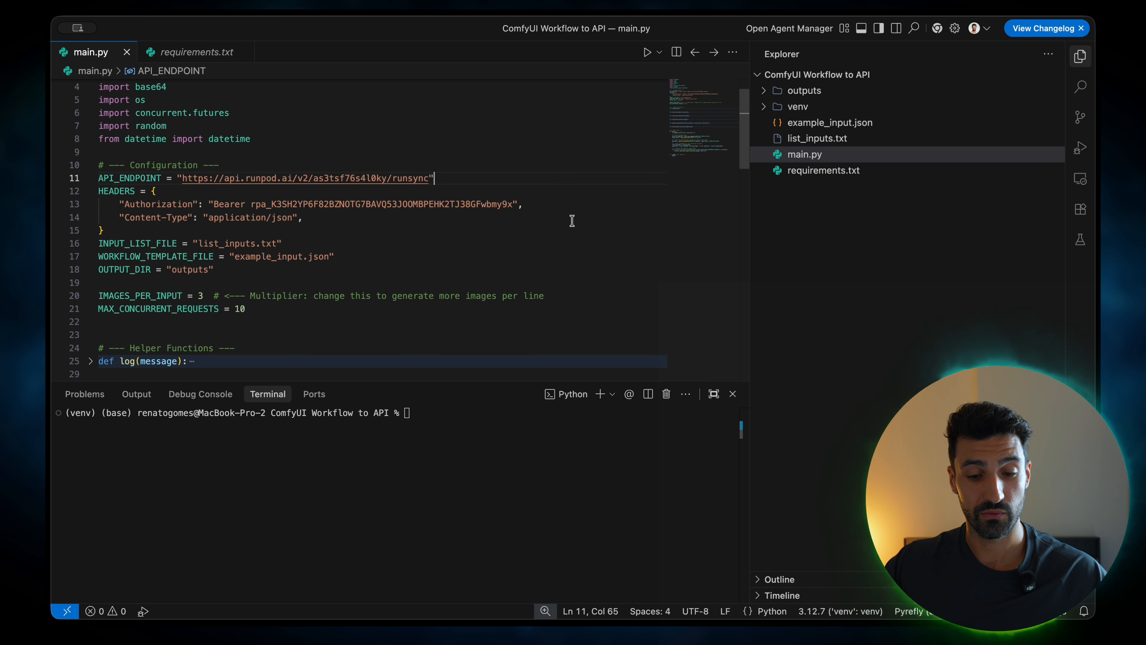
Examine the main() function in main.py, from loading configurations and building payloads to formatting arguments and dispatching requests concurrently.
scroll(573, 212, "down", 20)
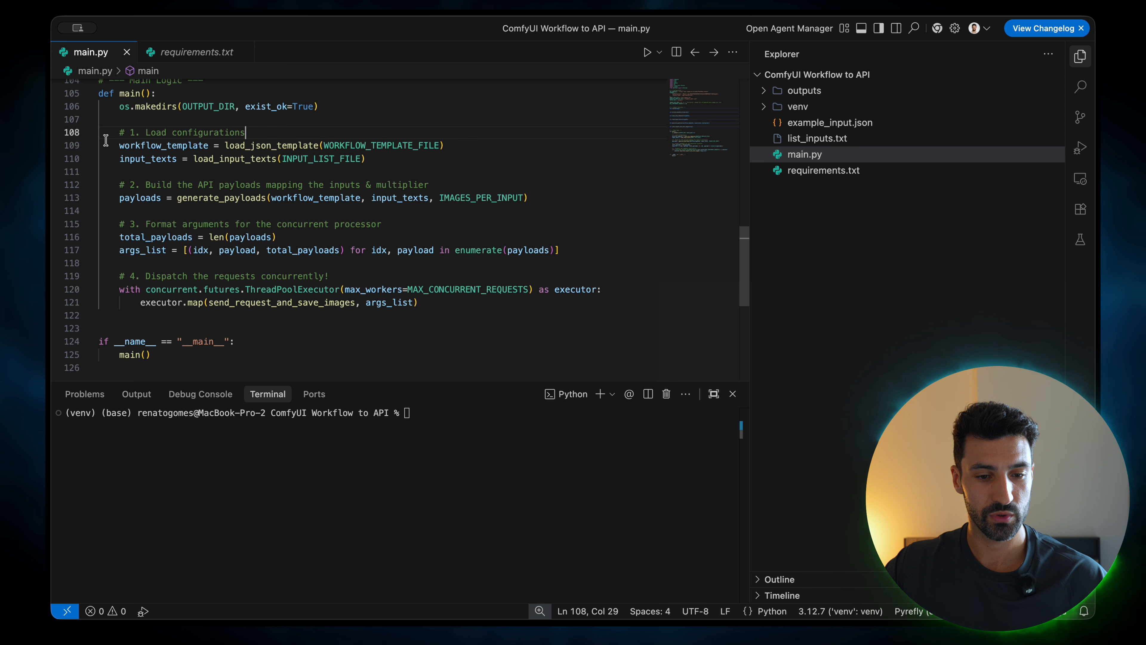
left_click_drag(104, 145, 404, 157)
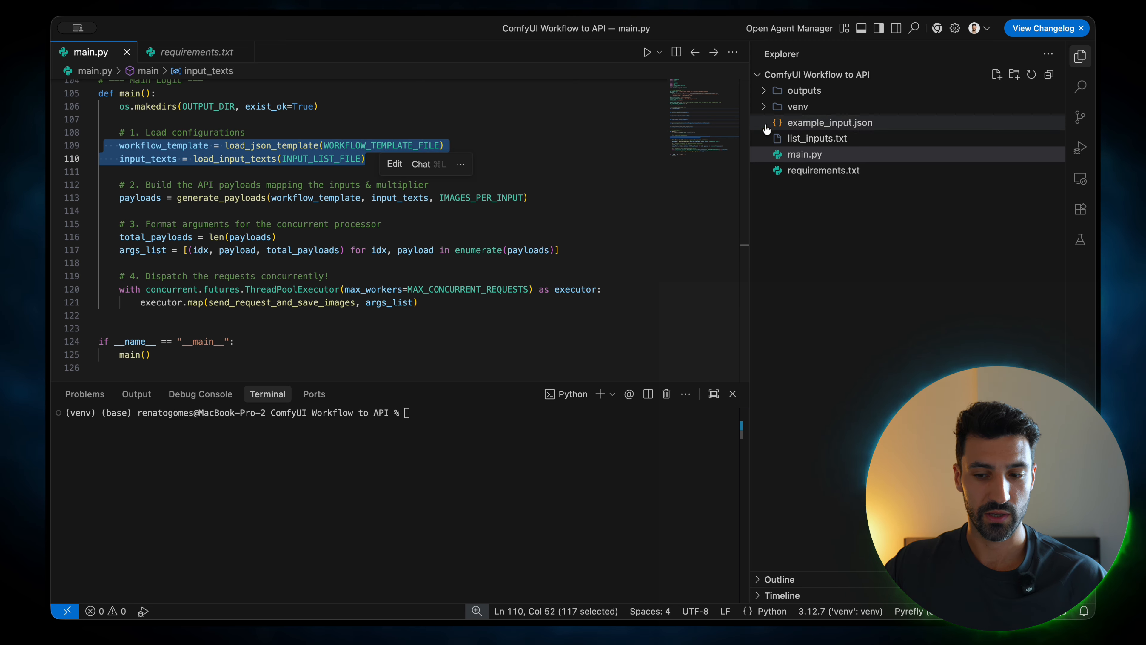
left_click(559, 164)
left_click_drag(114, 184, 301, 182)
left_click(428, 163)
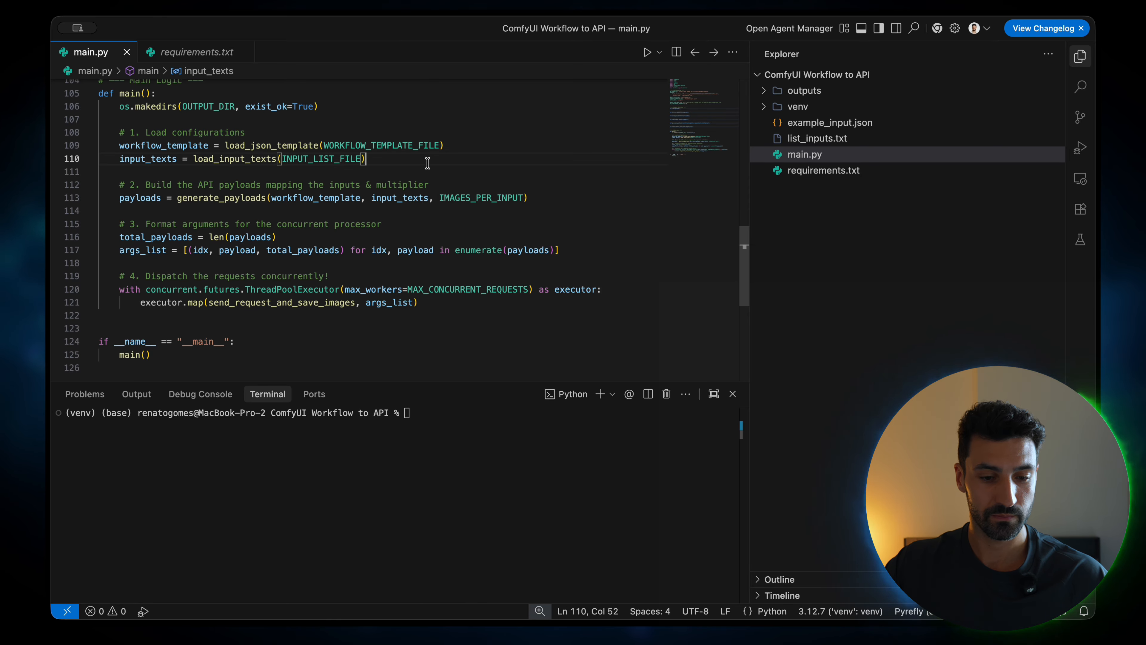
scroll(70, 208, "down", 3)
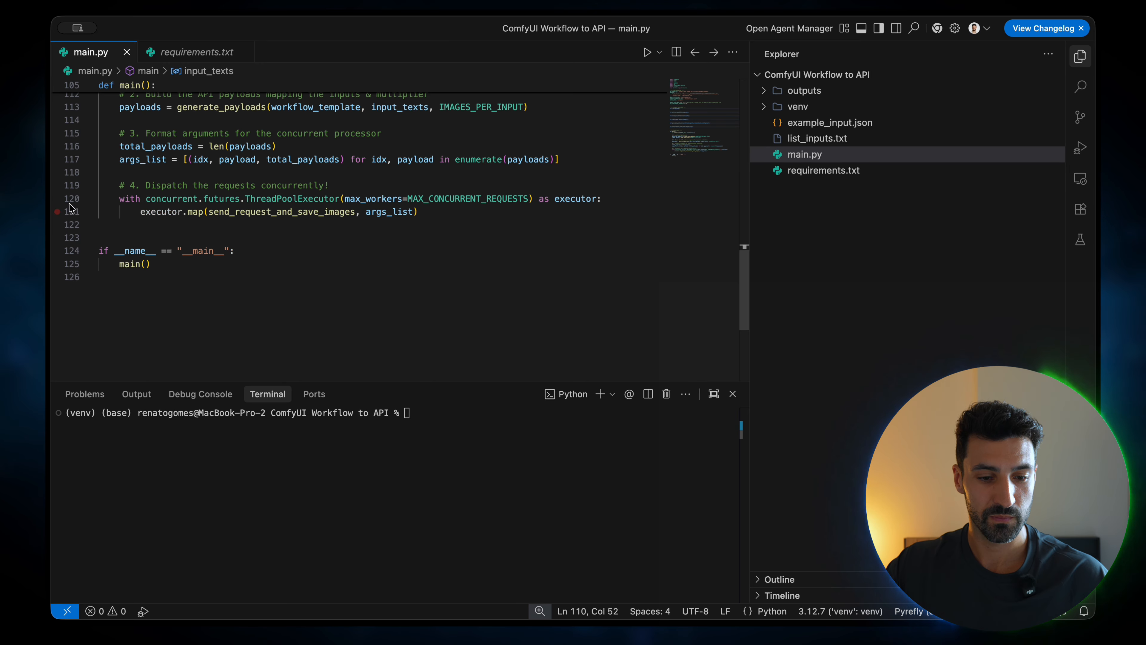
left_click_drag(127, 133, 378, 134)
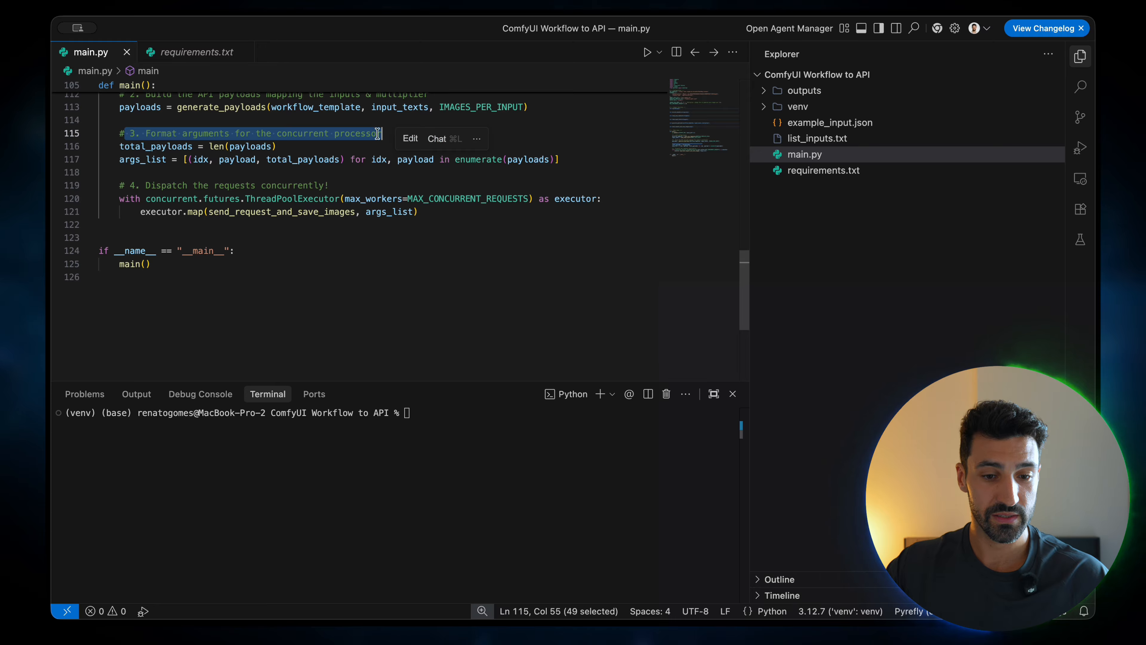
left_click(312, 149)
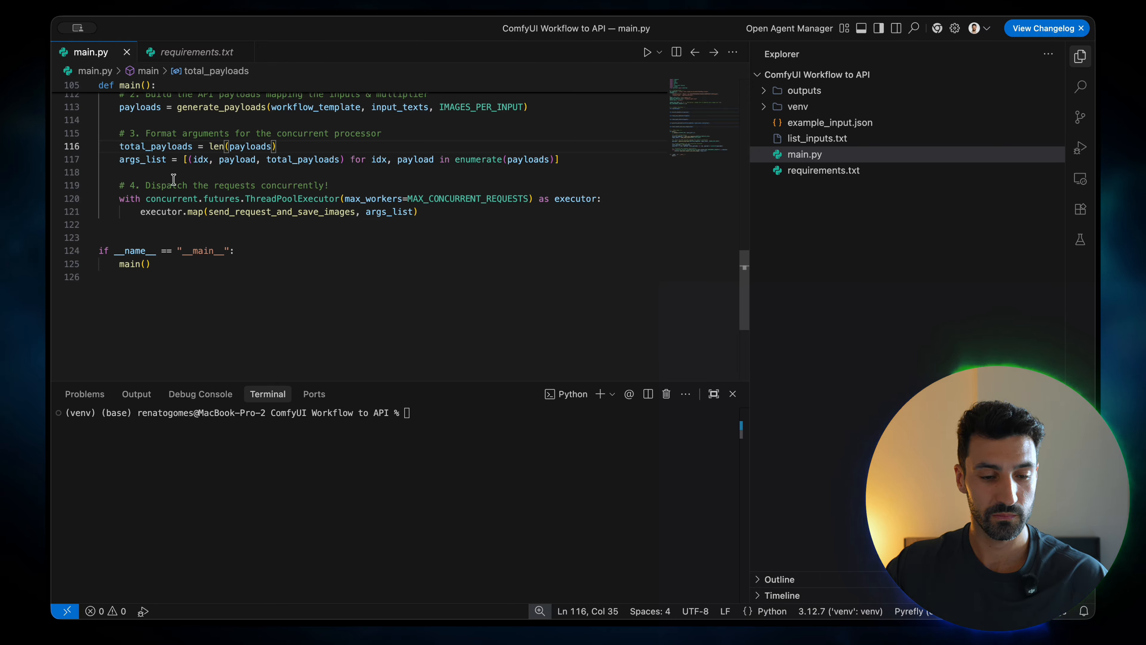
left_click(253, 226)
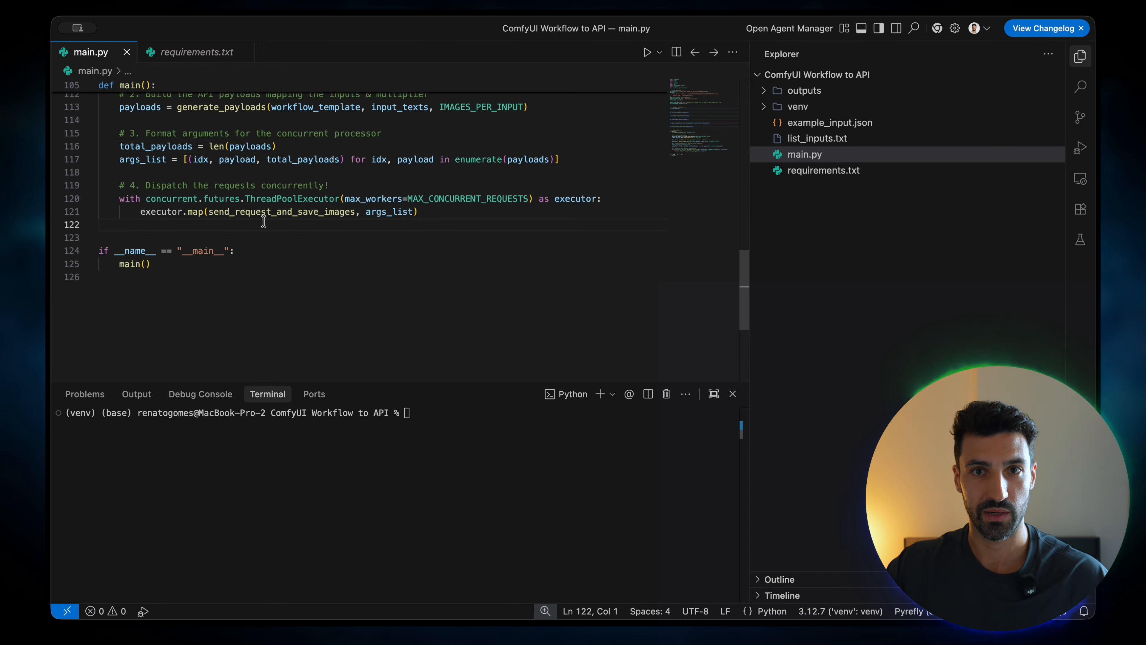
Run main.py with Run and Debug.
scroll(376, 225, "up", 3)
left_click(1080, 148)
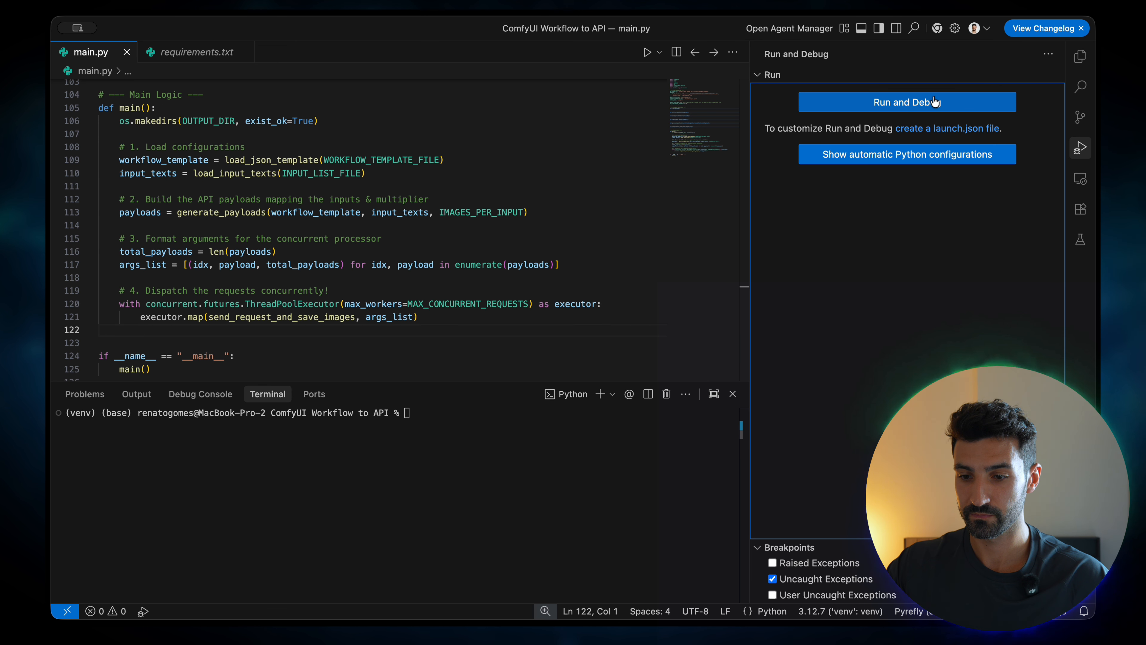
left_click(937, 107)
Expand the outputs folder and view the generated images output_prompt1_variation1_img1.png and output_prompt1_variation3_img1.png.
left_click(1080, 56)
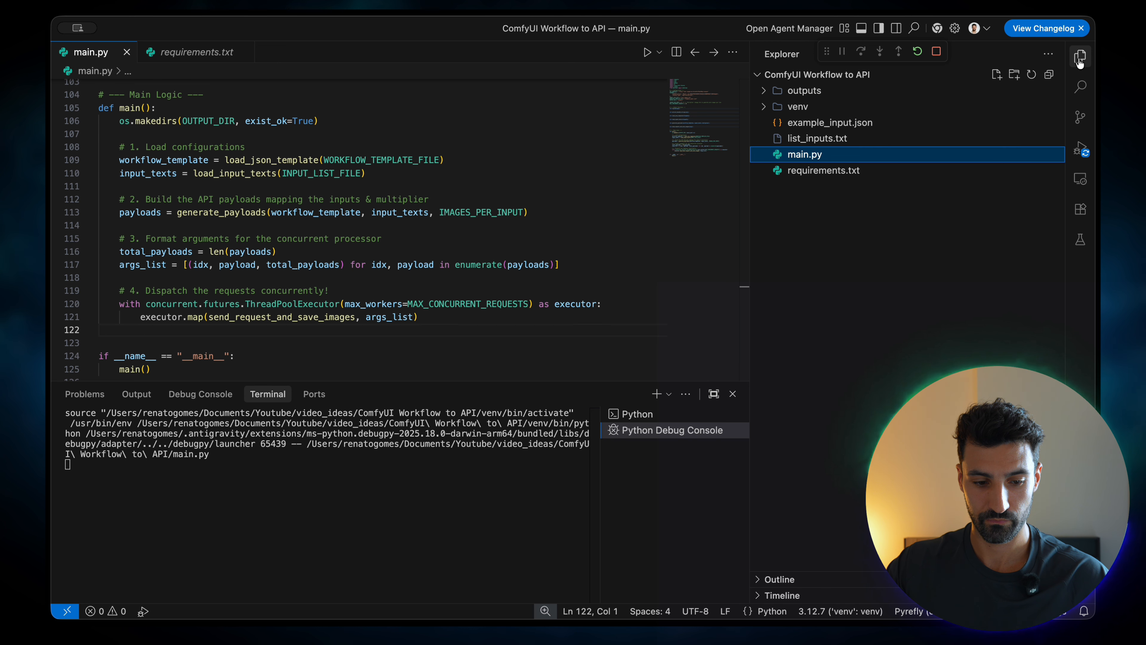
left_click(812, 92)
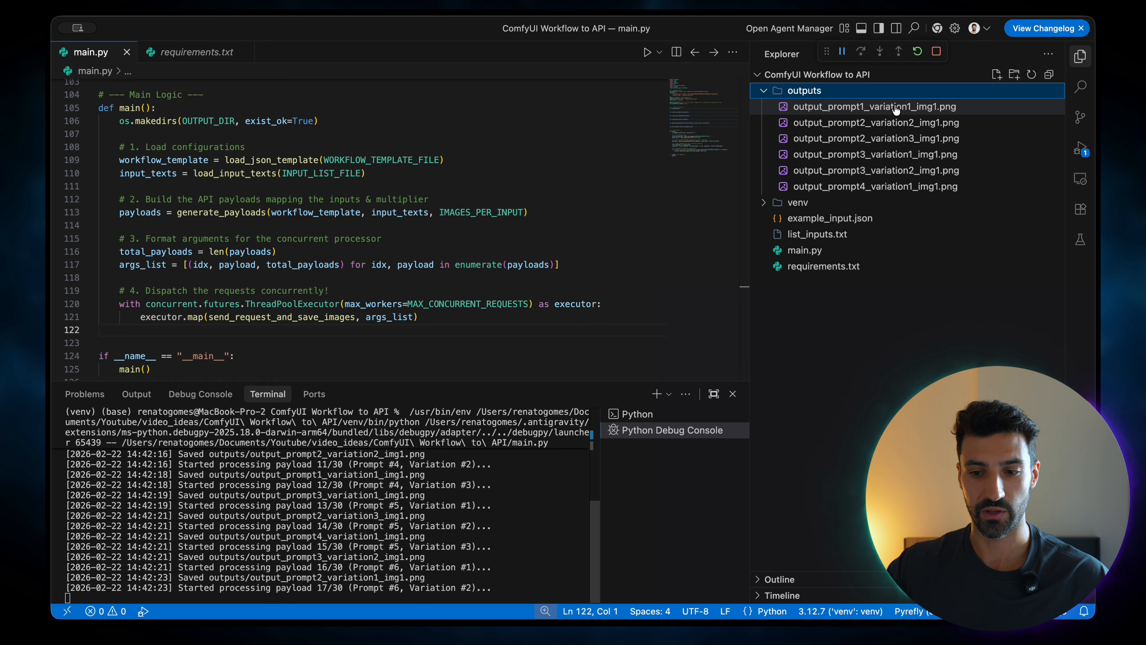
left_click(977, 111)
left_click(970, 122)
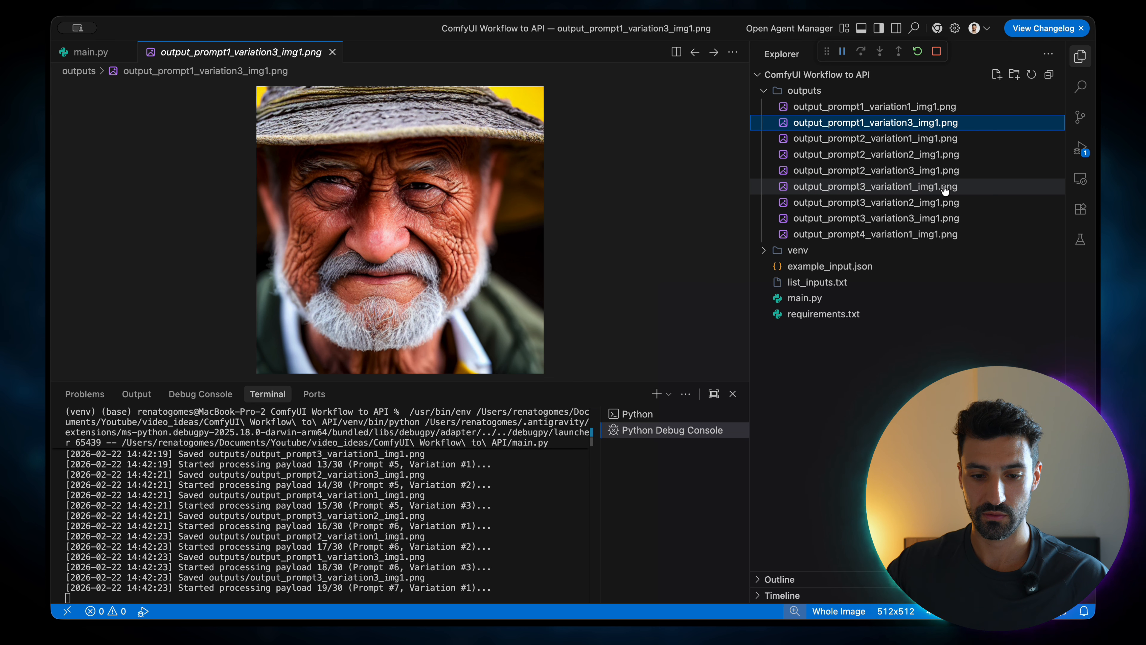
View several more generated images for prompts 2, 3 and 4 in the outputs folder.
left_click(945, 158)
left_click(949, 185)
left_click(948, 218)
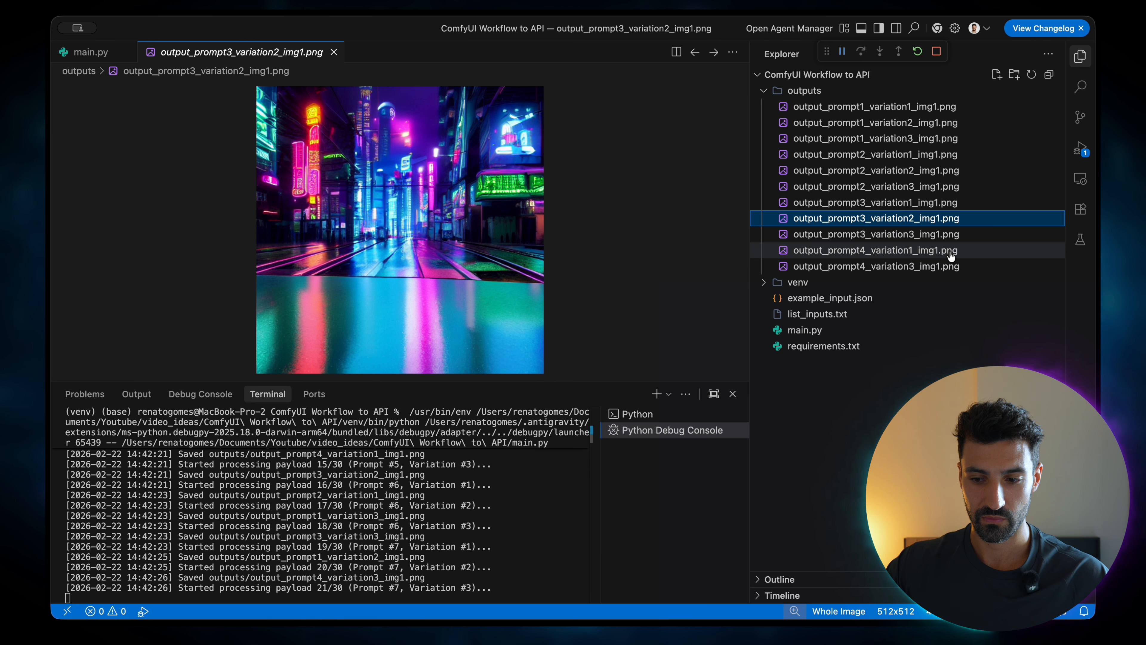
left_click(948, 250)
left_click(955, 267)
left_click(948, 218)
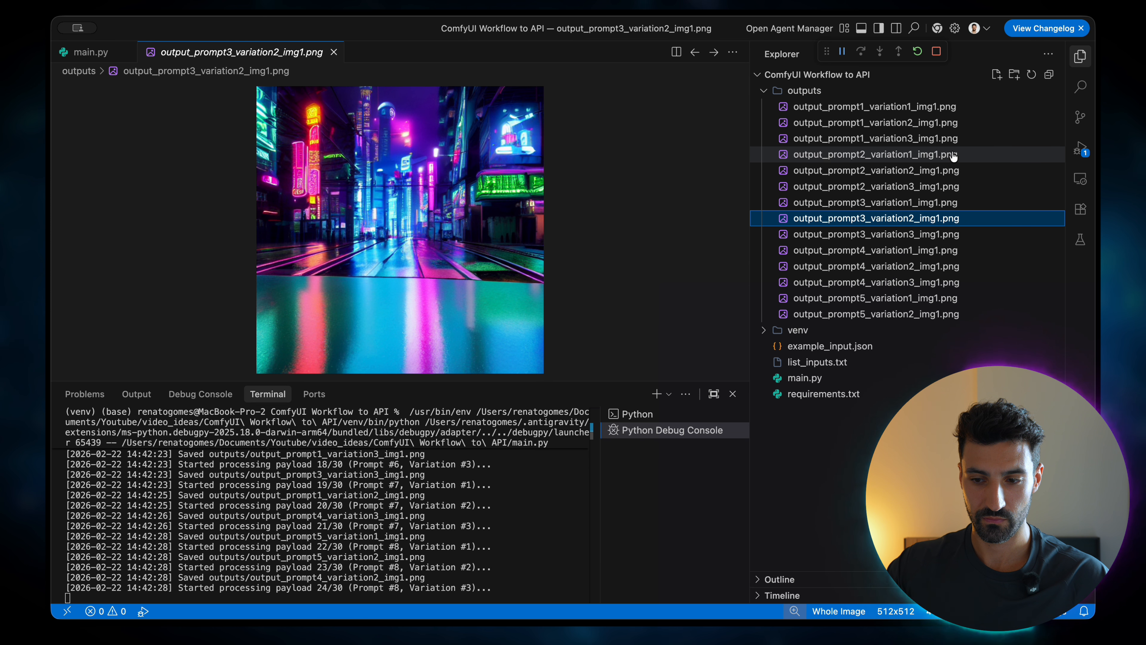
left_click(947, 154)
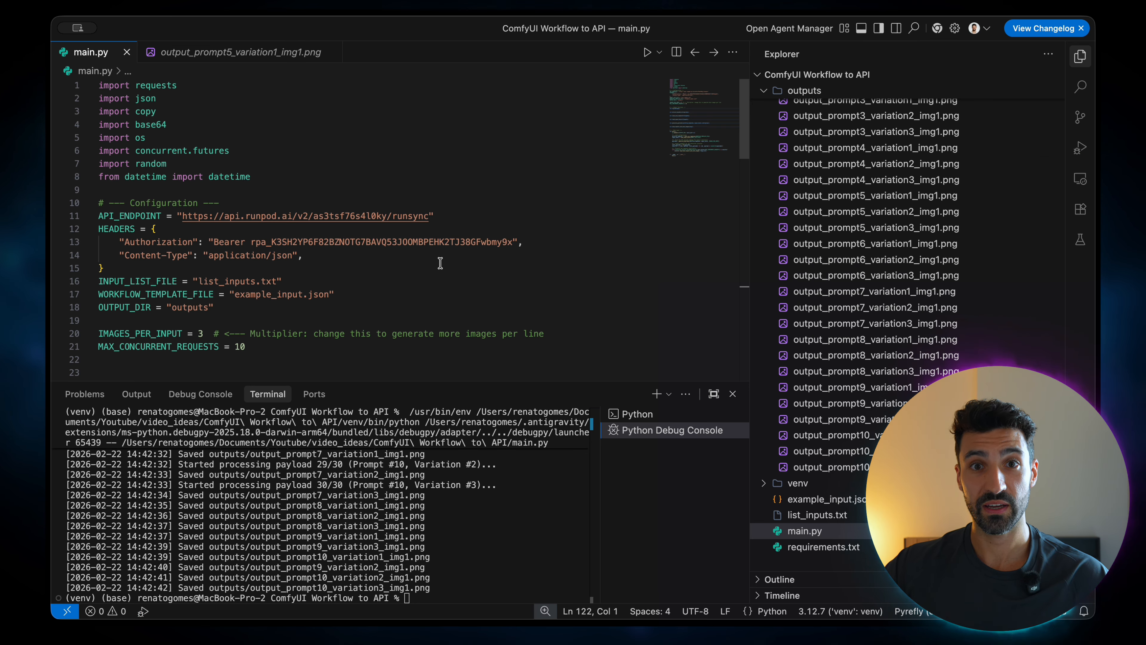
Examine the API_ENDPOINT line and the API key in the Authorization header of main.py.
left_click_drag(104, 218, 434, 217)
left_click_drag(115, 243, 509, 242)
double_click(453, 242)
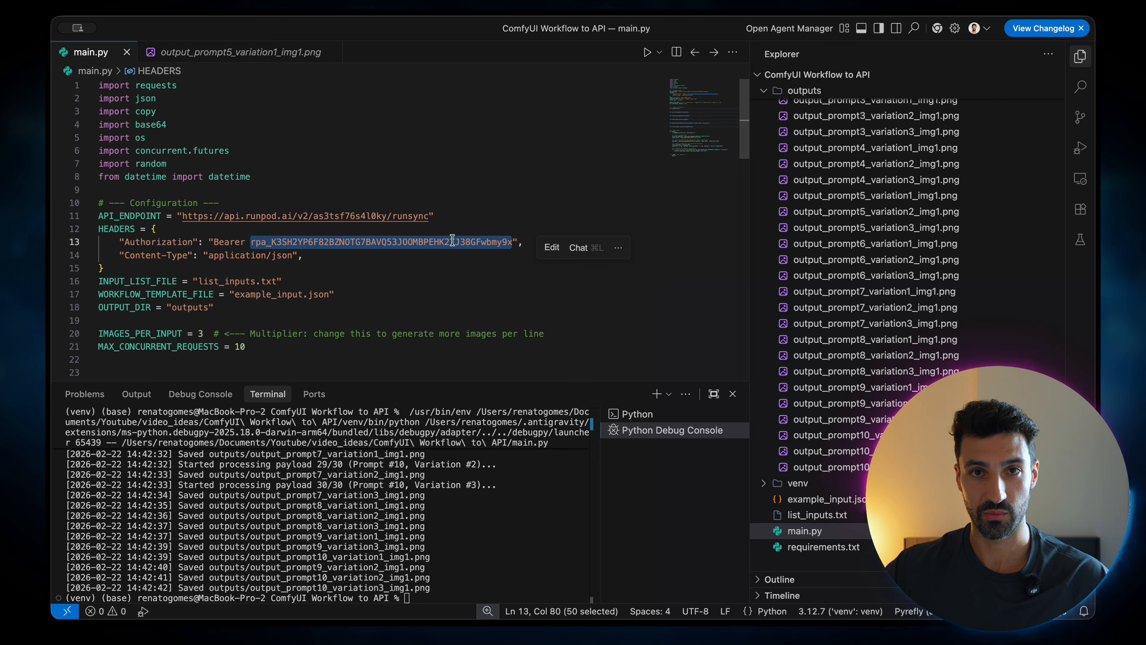
Switch to the Runpod console in the browser, choose the RunSync request mode and examine the s1.5-serverless endpoint's POST URL.
key("super+Tab")
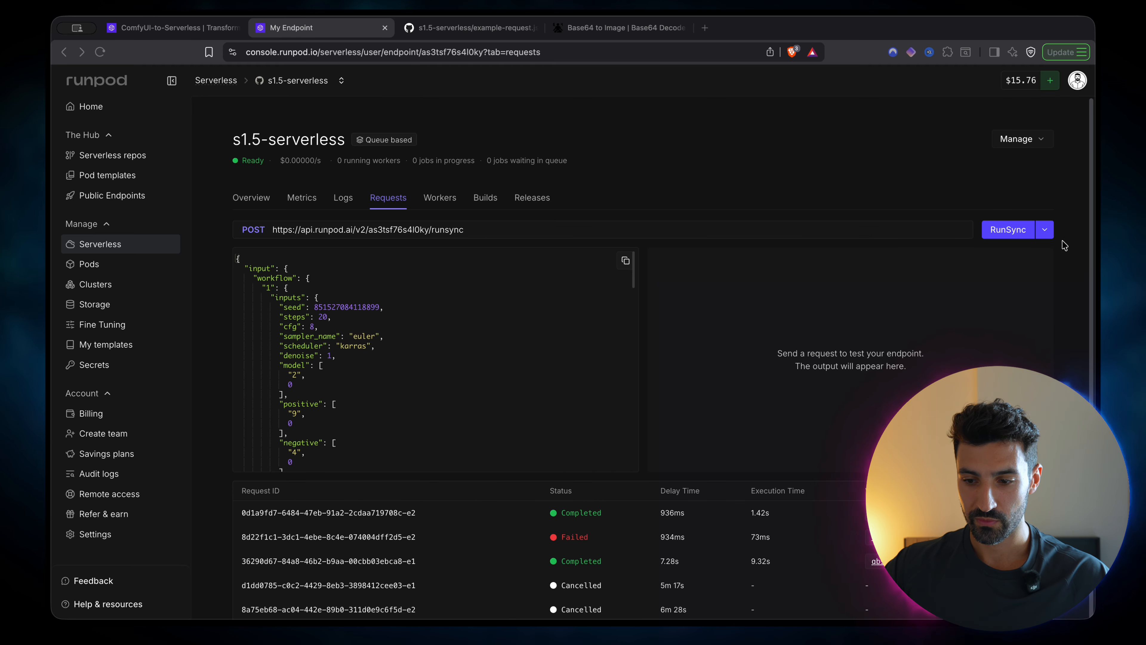
left_click(1045, 230)
left_click(984, 274)
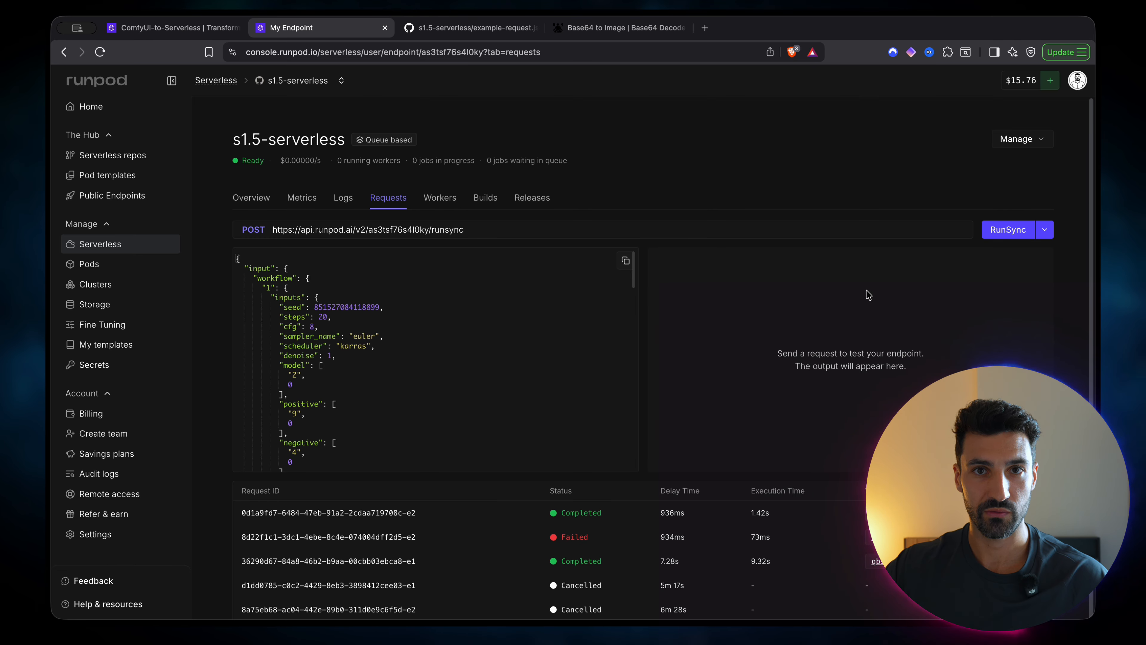
left_click_drag(520, 225, 240, 220)
left_click(713, 186)
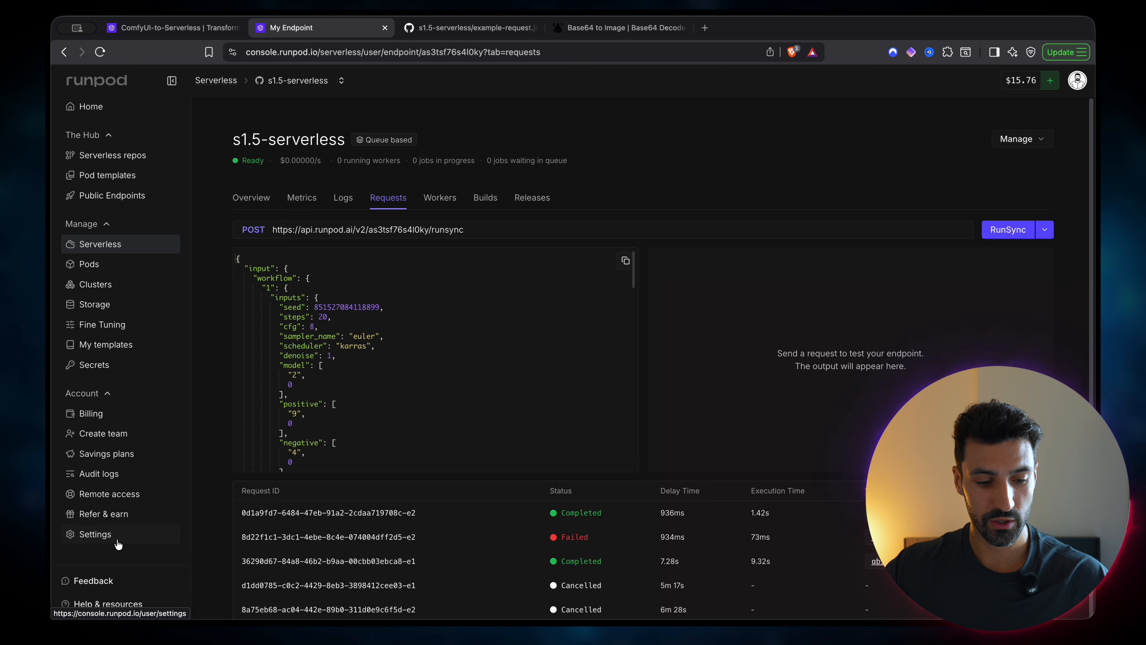
Create an API key named Key 3 with All access in the Runpod account settings and copy it.
left_click(91, 535)
scroll(704, 386, "down", 3)
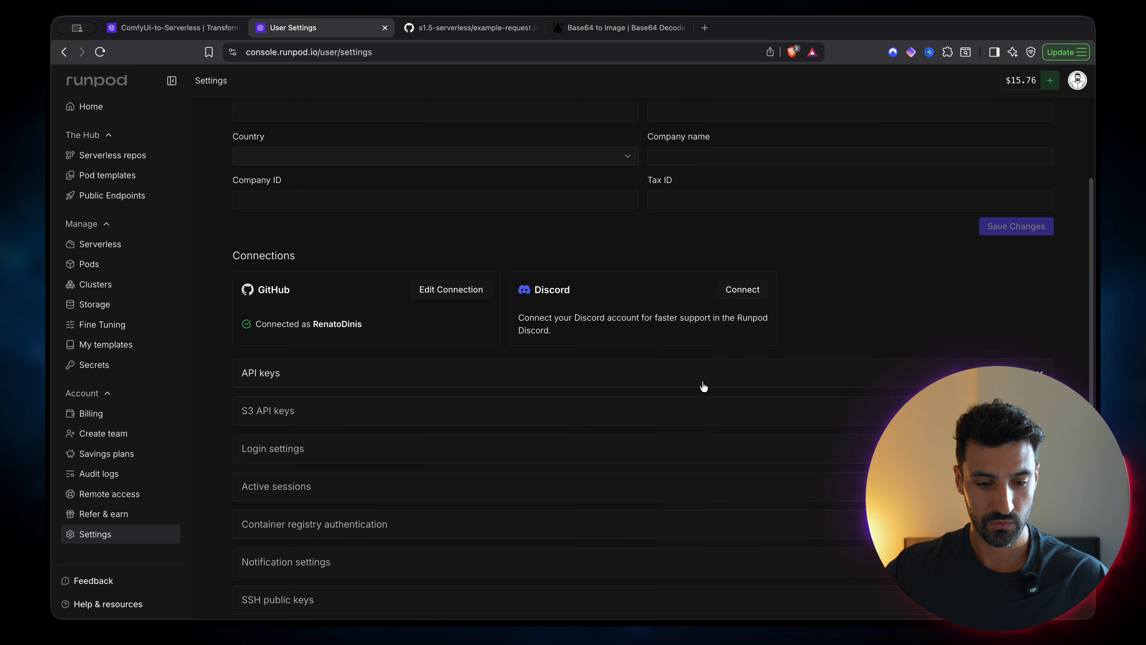
left_click(386, 377)
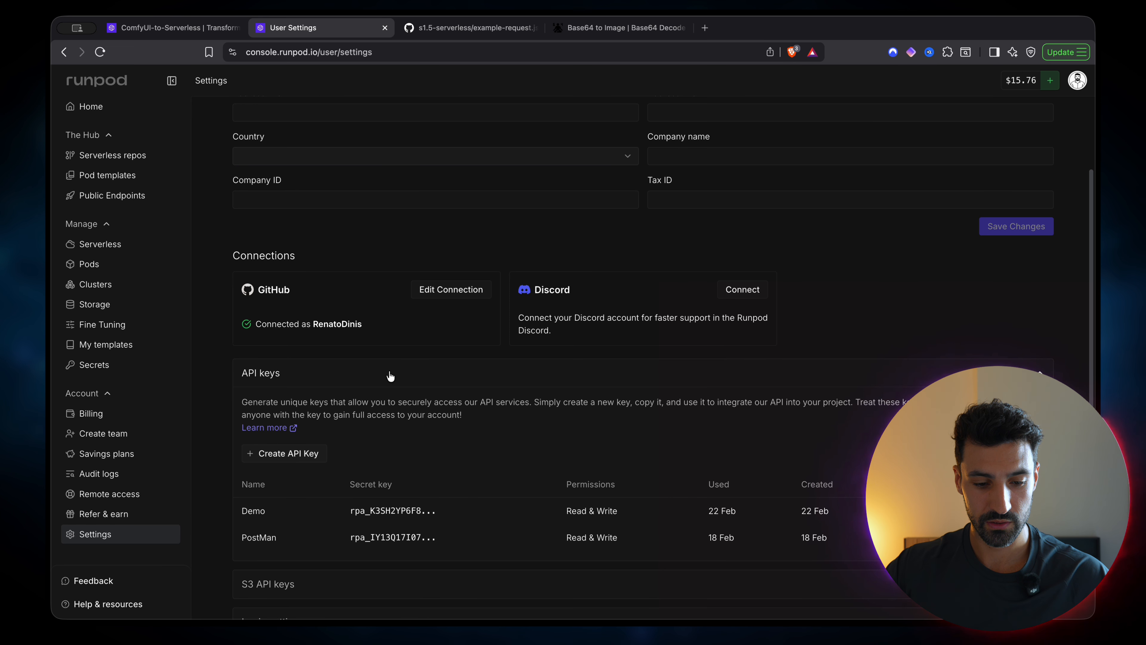
left_click(292, 453)
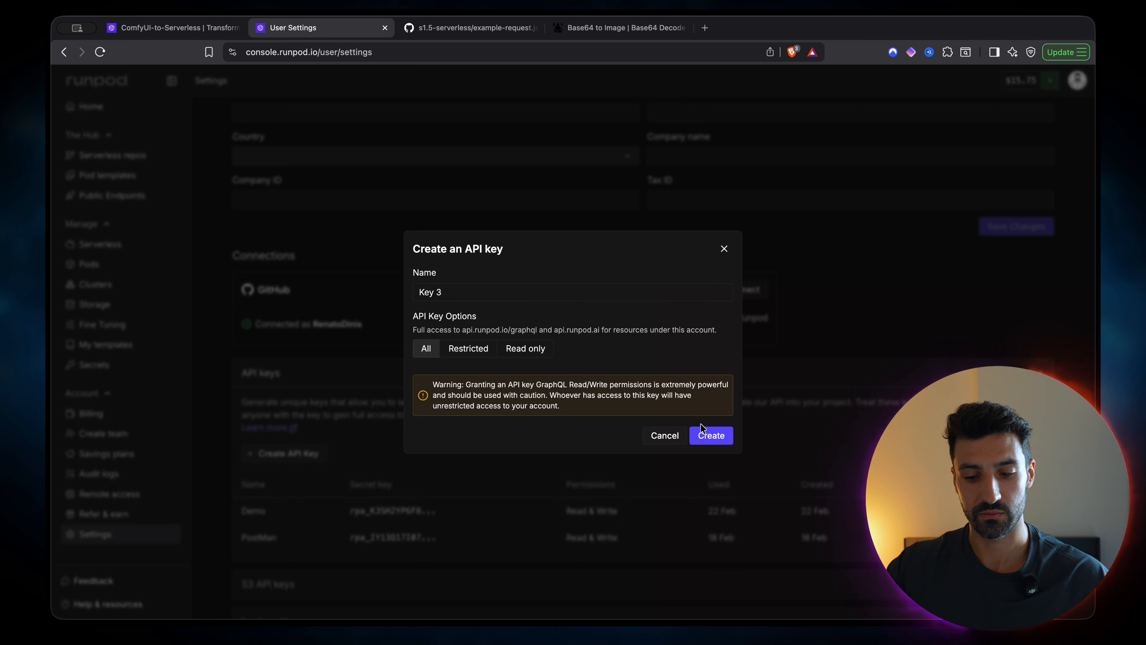
left_click(721, 440)
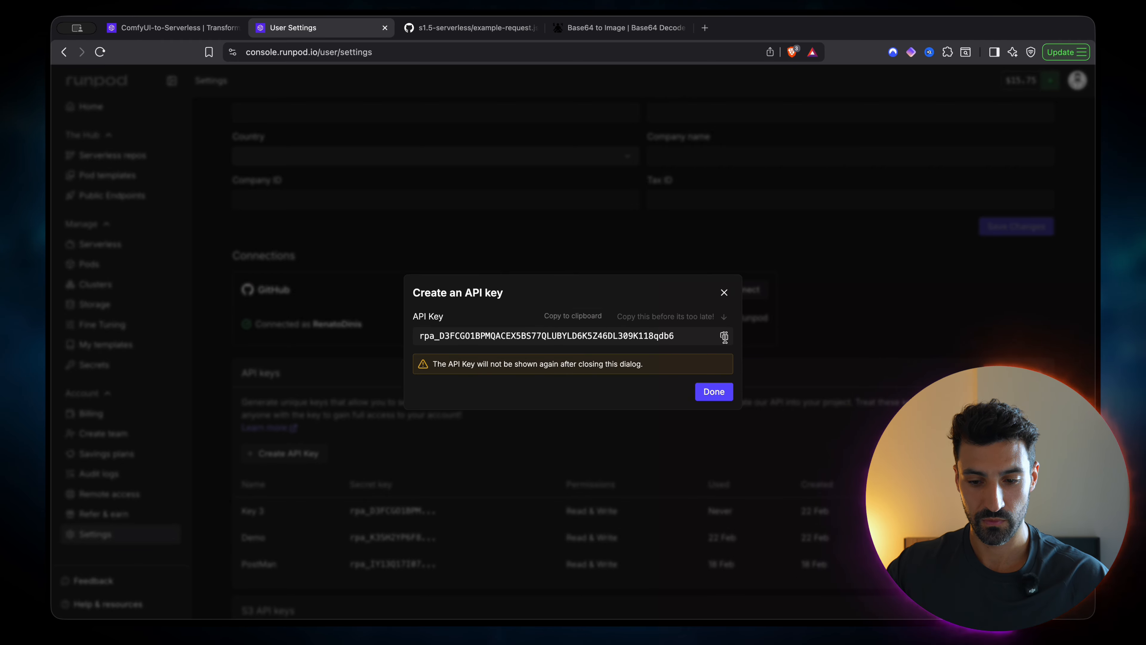
left_click(724, 335)
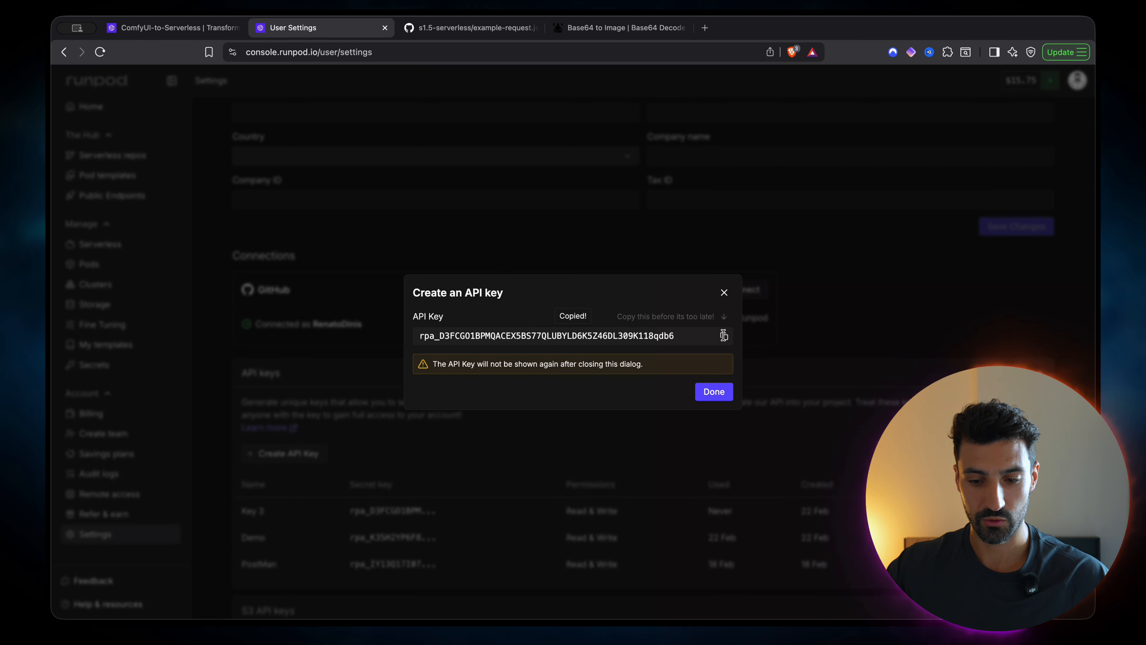
left_click(723, 396)
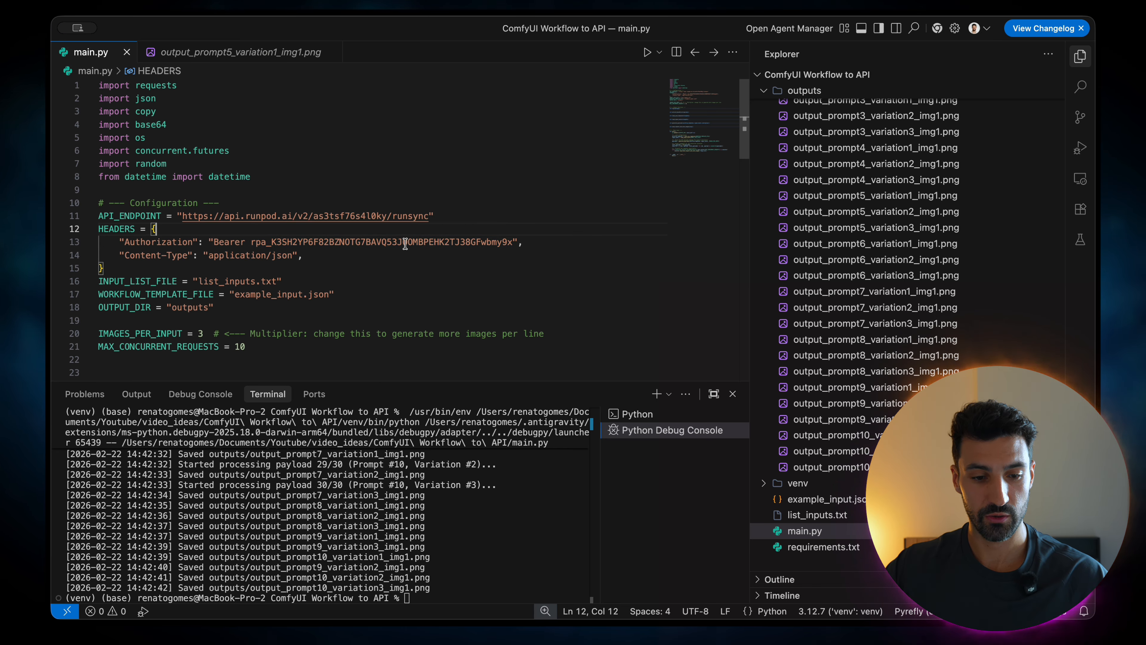
Replace the API key in the Authorization header of main.py with the copied key and save the file.
double_click(405, 244)
key("super+v")
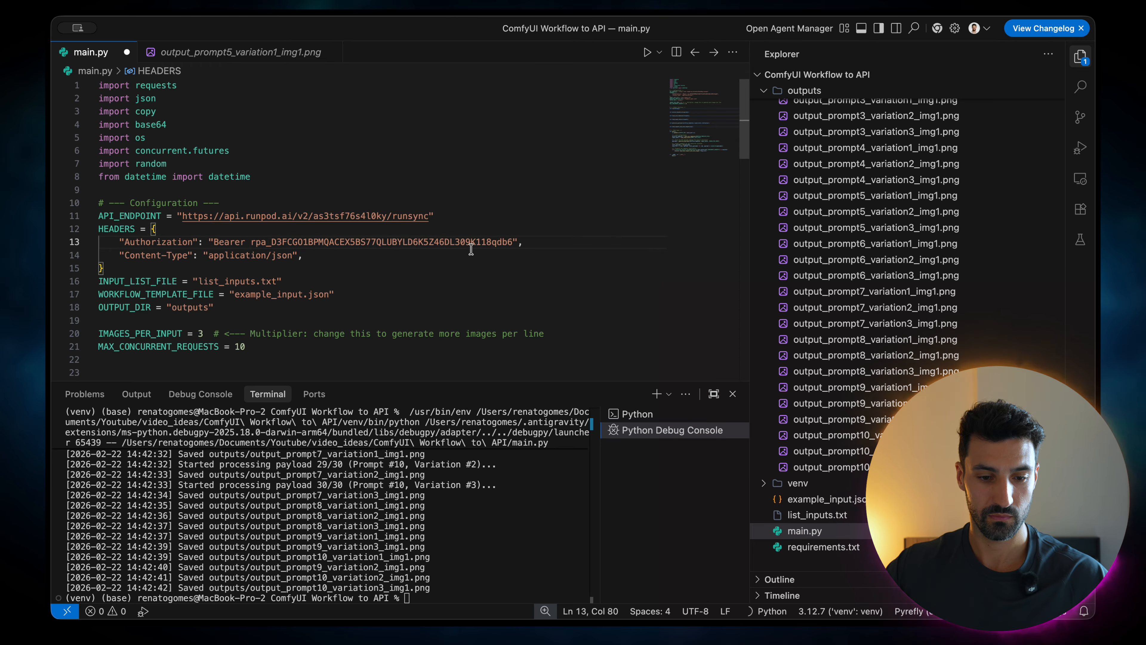
key("super+s")
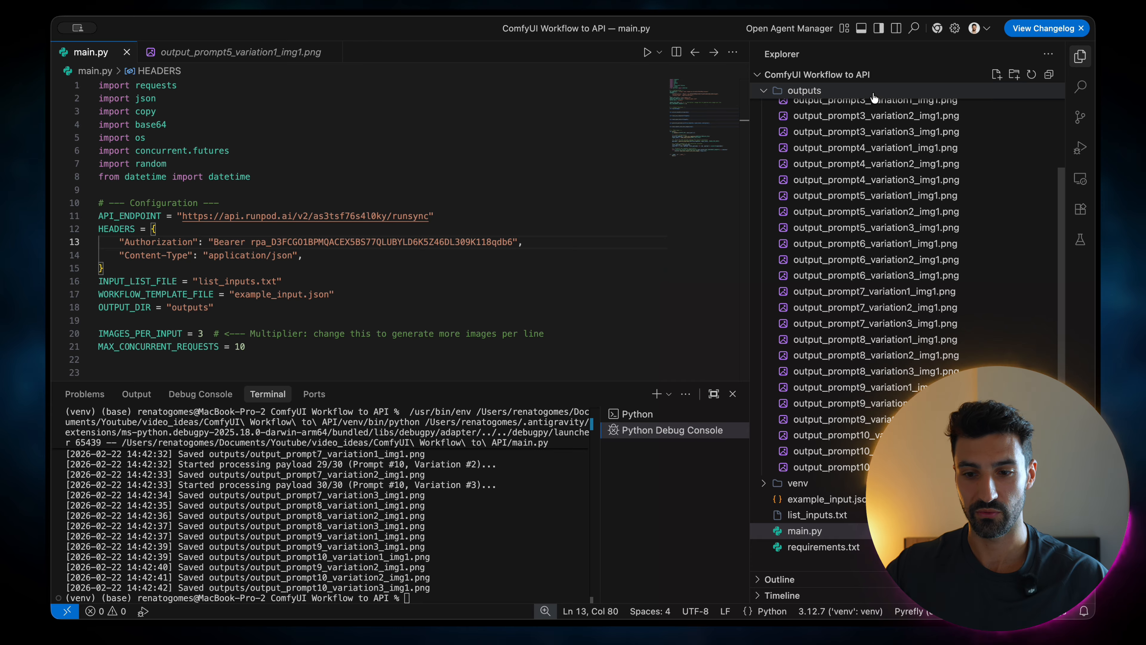
Run main.py again with Run and Debug and check the payload processing lines in the terminal.
left_click(1081, 147)
left_click(883, 103)
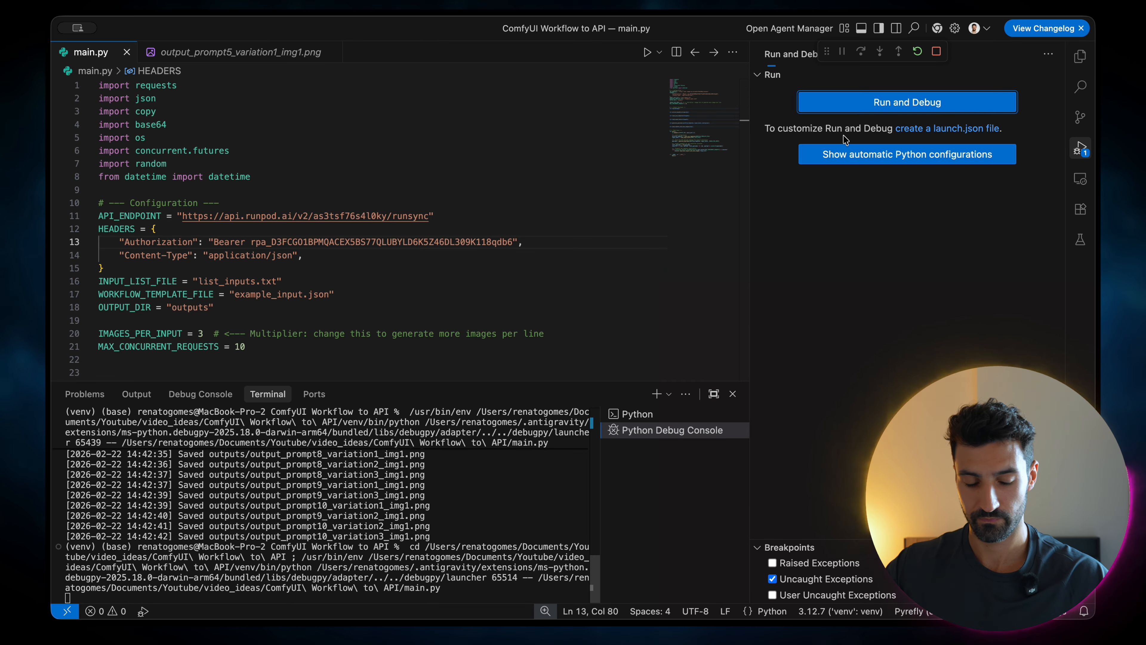
left_click_drag(158, 495, 337, 567)
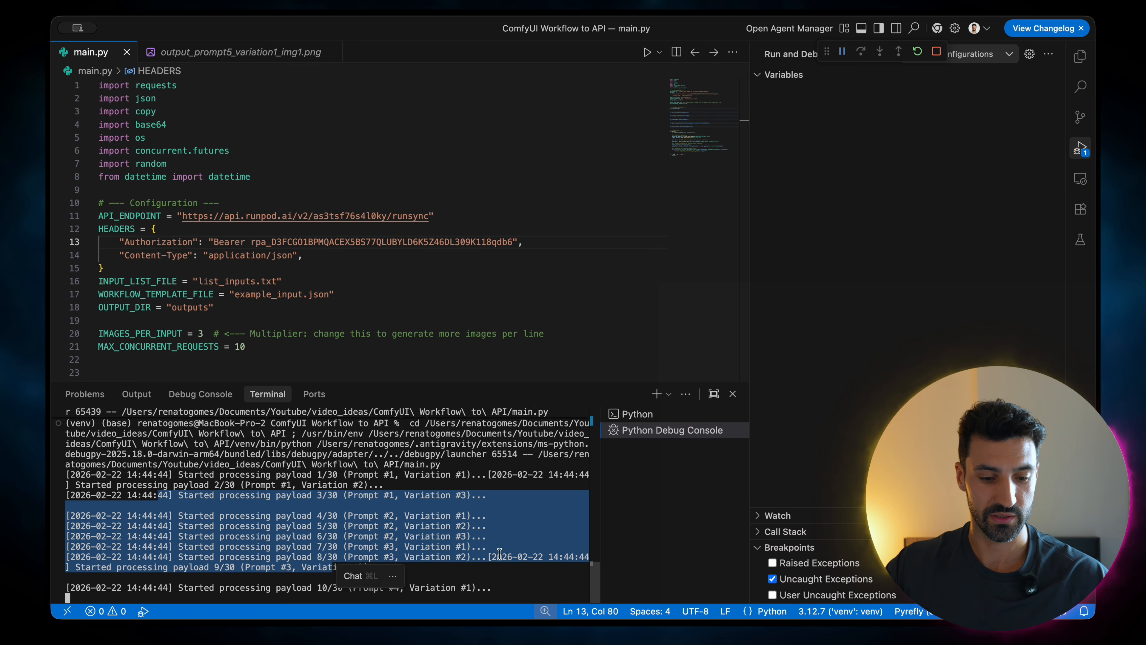